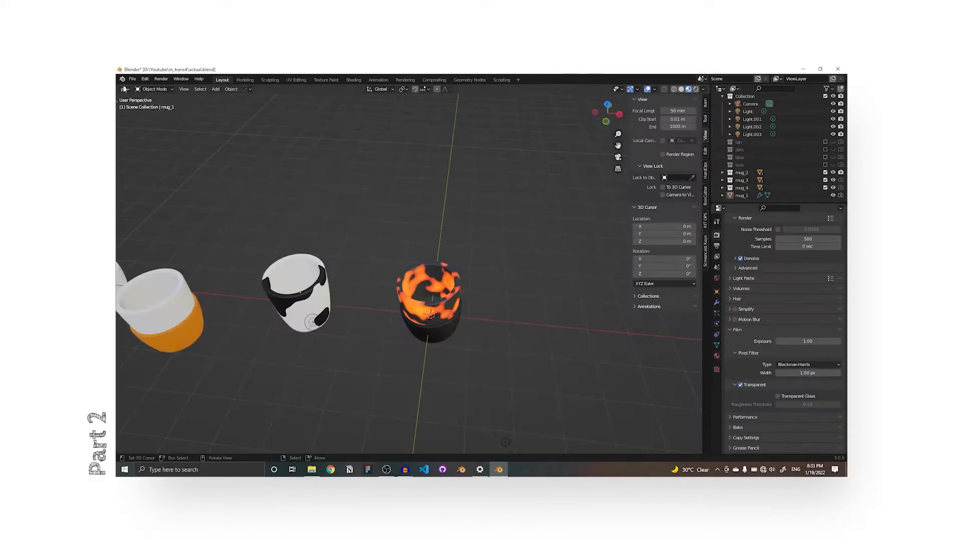
# - Render a still image of the mug scene
pyautogui.click(161, 79)
pyautogui.click(170, 87)
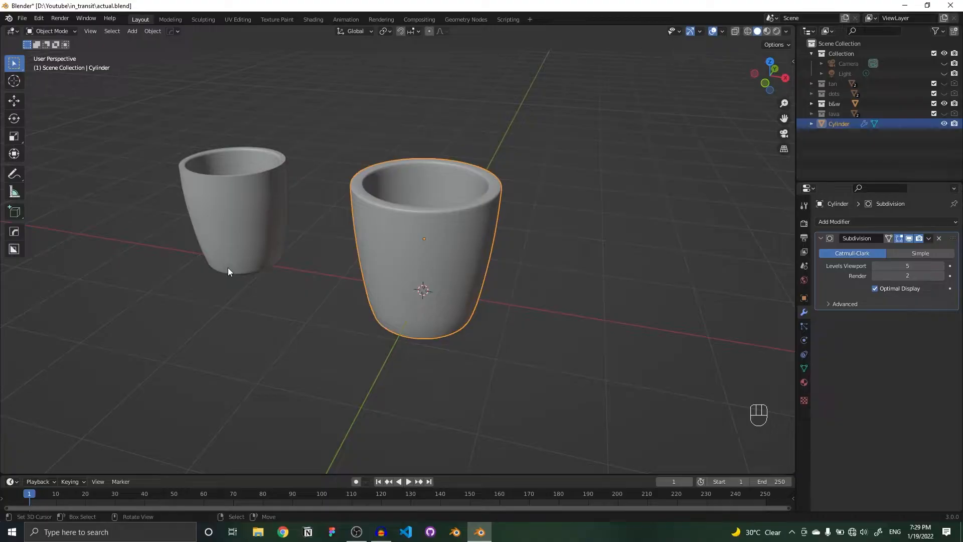
# - Examine the plain mug and the black-and-white mug from several angles in material preview and solid shading
pyautogui.scroll(-2, 455, 258)
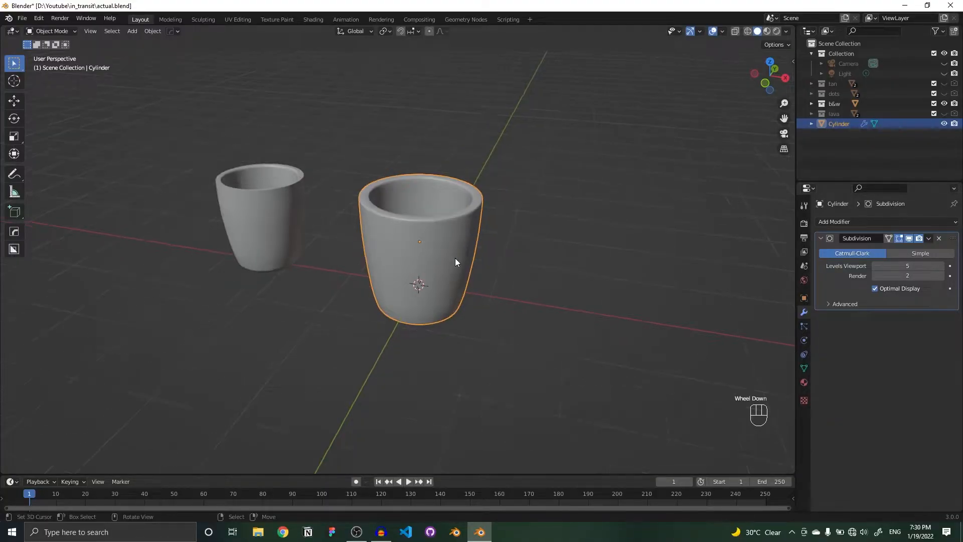
pyautogui.moveTo(455, 258); pyautogui.dragTo(496, 268, button='middle')
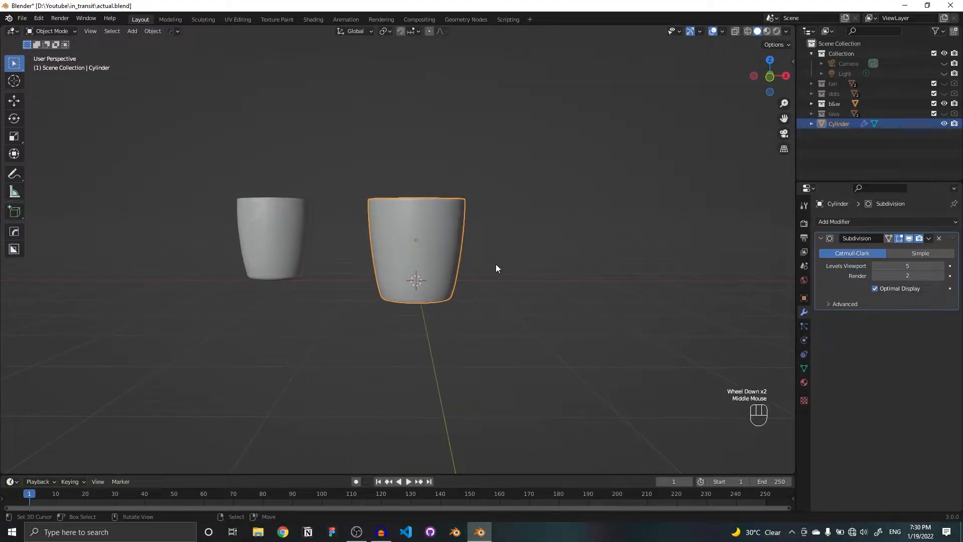
pyautogui.scroll(2, 496, 250)
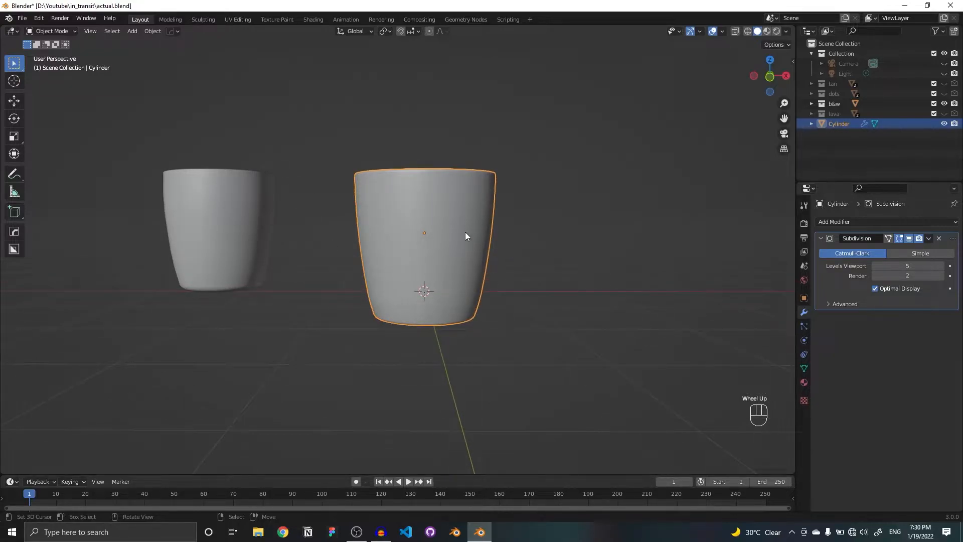
pyautogui.moveTo(466, 232); pyautogui.dragTo(467, 246, button='middle')
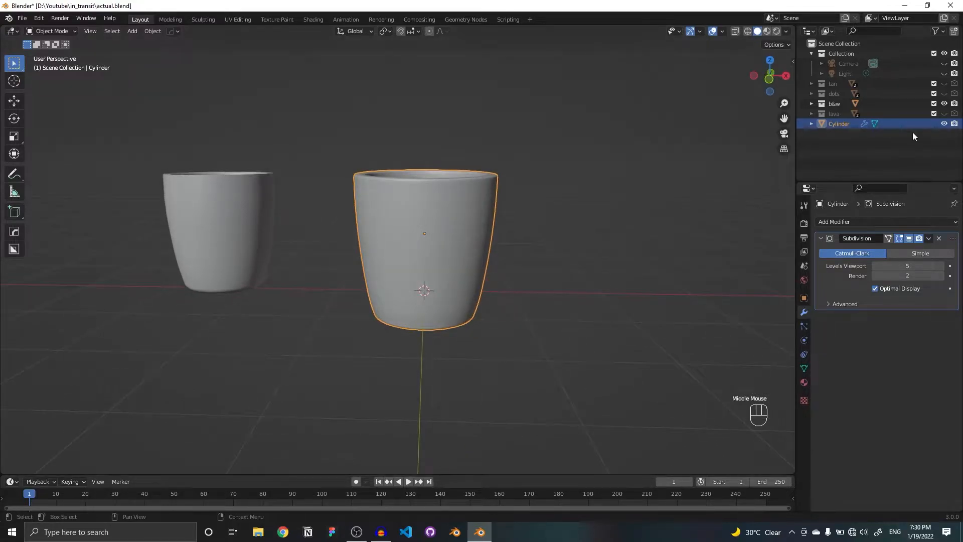
pyautogui.click(768, 31)
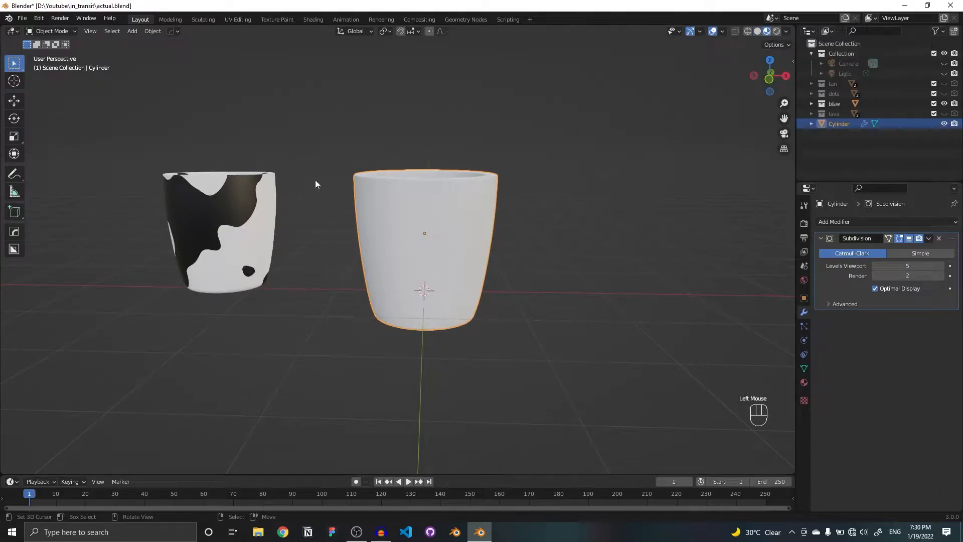
pyautogui.moveTo(248, 239); pyautogui.dragTo(387, 179, button='middle')
pyautogui.scroll(-1, 493, 252)
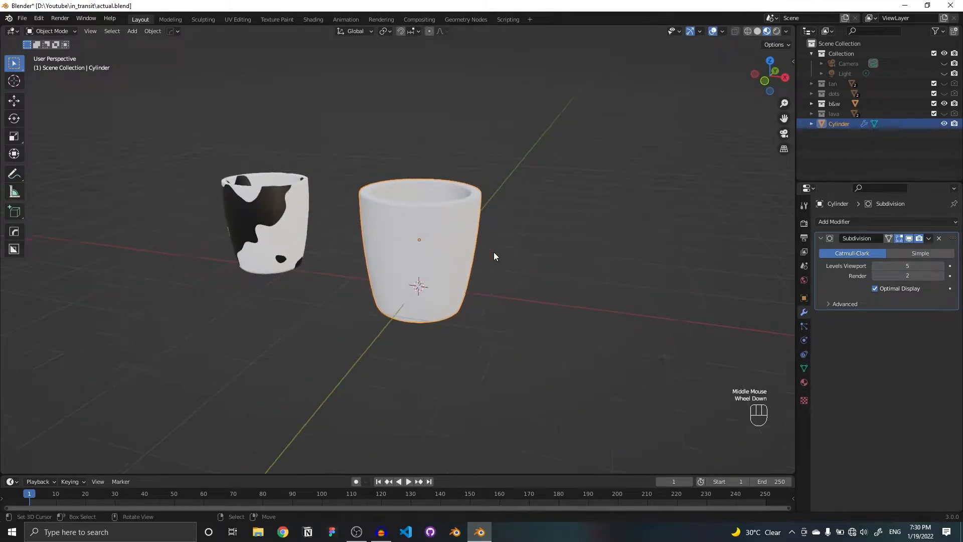
pyautogui.click(757, 31)
pyautogui.scroll(3, 443, 256)
pyautogui.keyDown('shift'); pyautogui.moveTo(418, 308); pyautogui.dragTo(462, 318, button='middle'); pyautogui.keyUp('shift')
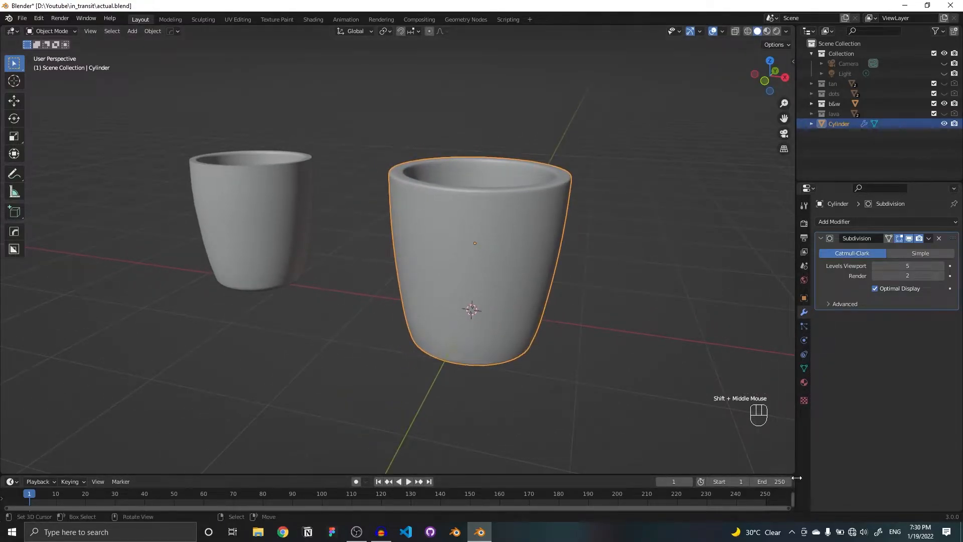
# - Expand the timeline area over the viewport and change it to a 3D Viewport
pyautogui.hotkey('ctrl', 'space')
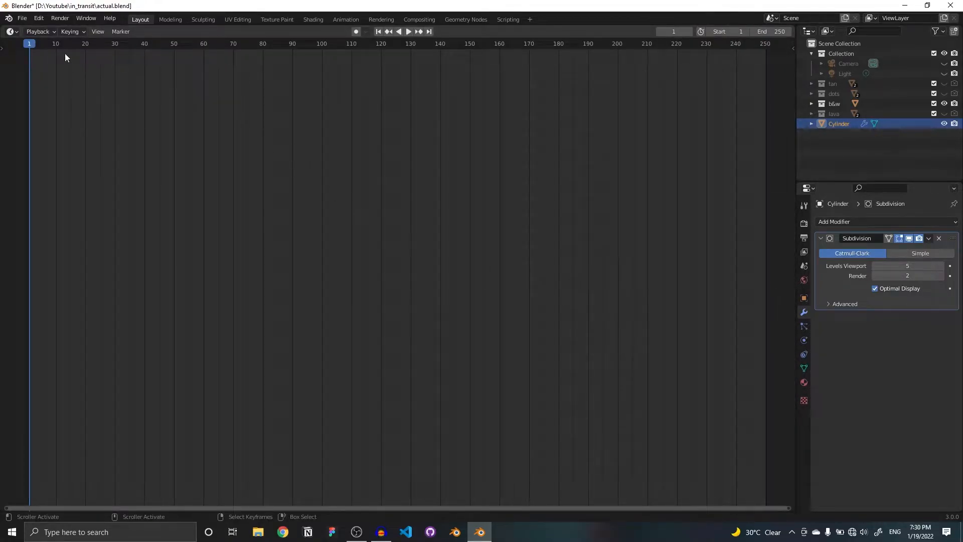
pyautogui.click(13, 31)
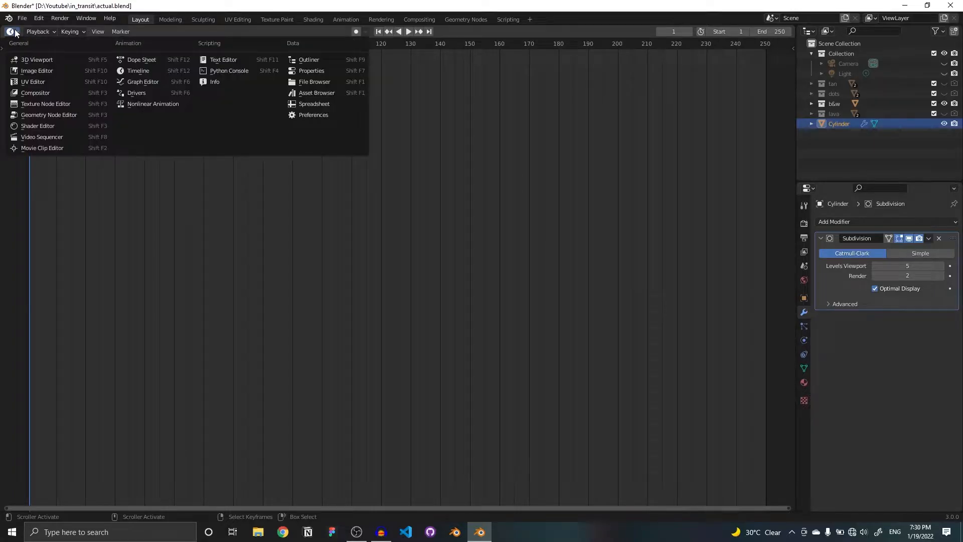
pyautogui.click(31, 59)
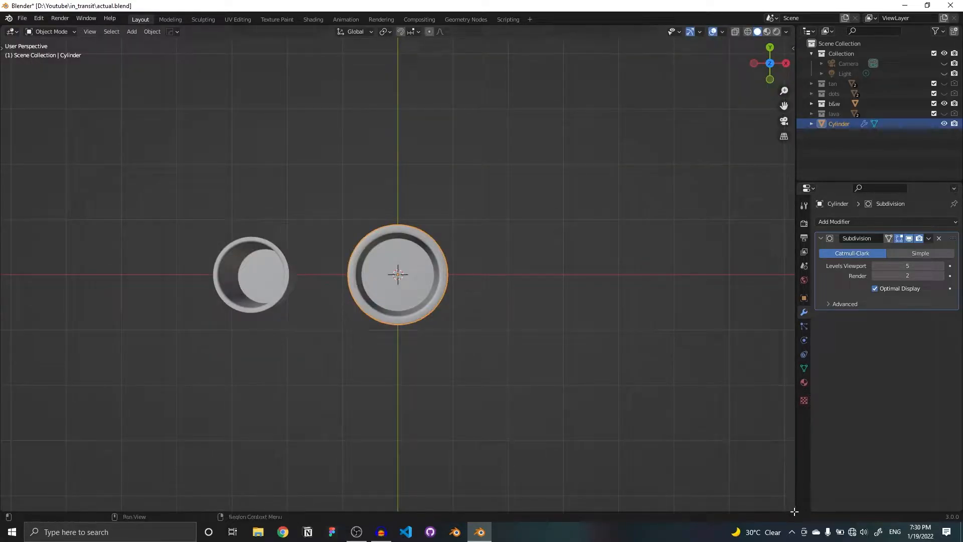
# - Split the 3D Viewport horizontally and change the lower area to the Shader Editor
pyautogui.moveTo(792, 505); pyautogui.dragTo(753, 264)
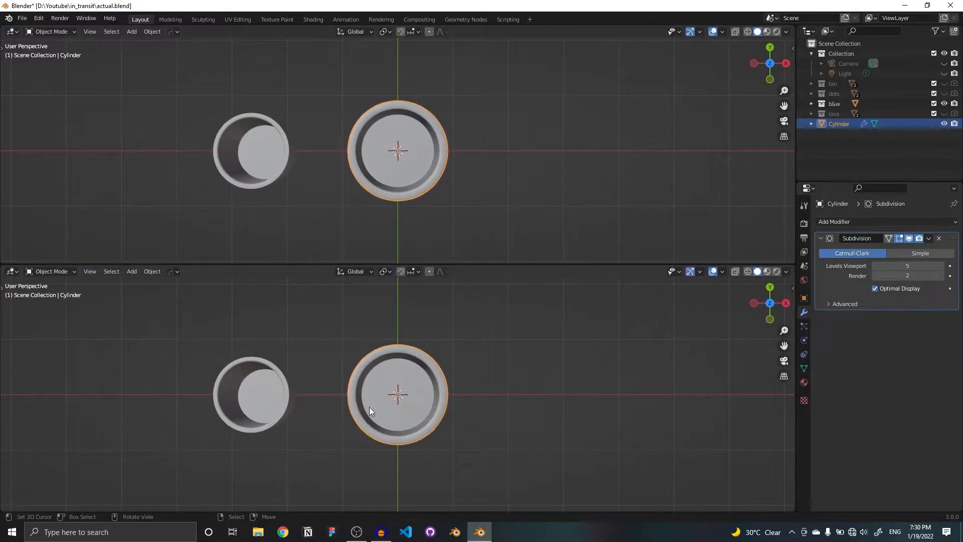
pyautogui.click(12, 272)
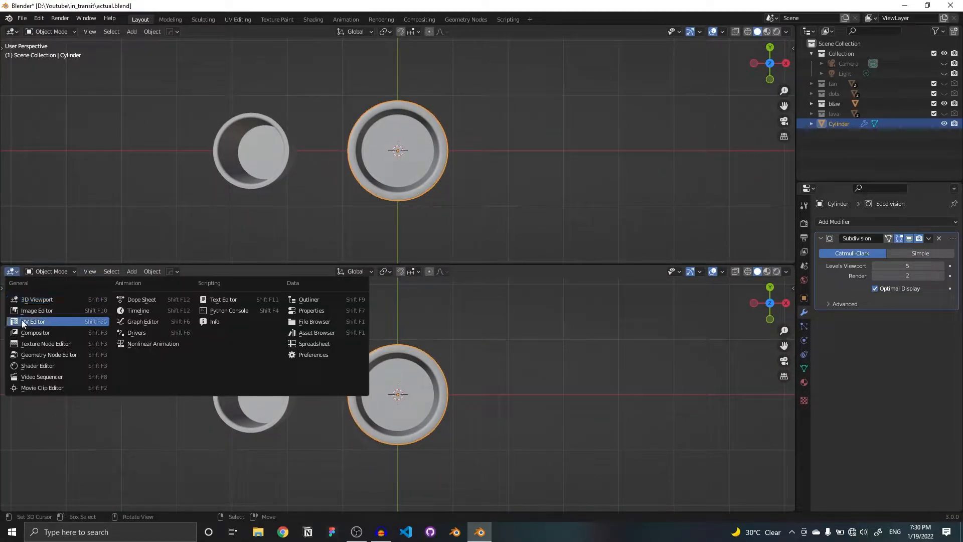
pyautogui.click(39, 366)
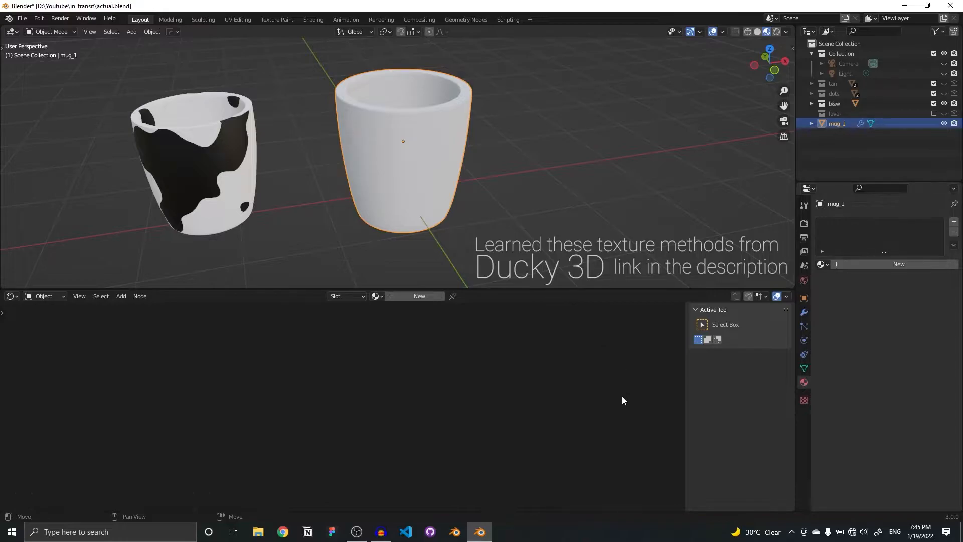
# - Select the black-and-white mug and examine its complete material node setup
pyautogui.click(236, 167)
pyautogui.scroll(-2, 225, 130)
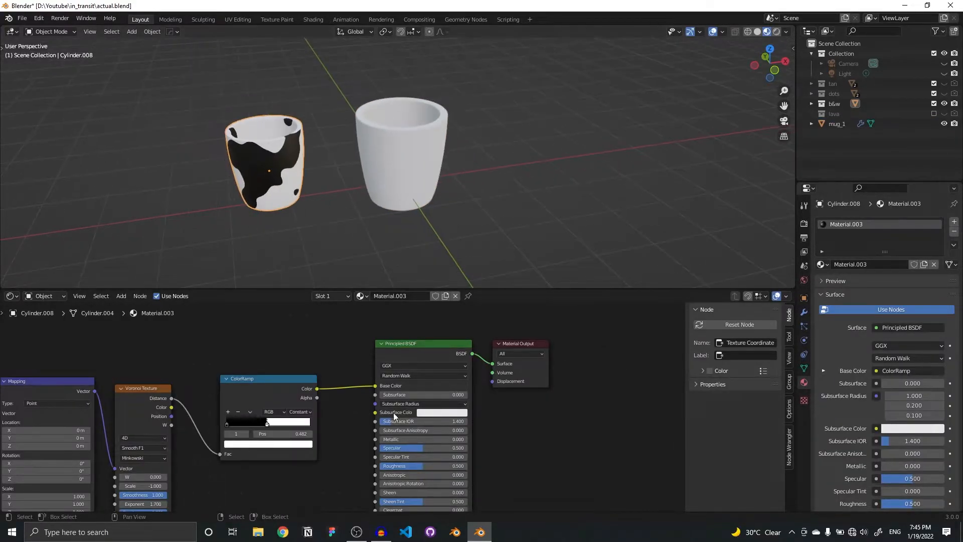
pyautogui.moveTo(407, 373); pyautogui.dragTo(461, 358, button='middle')
pyautogui.scroll(-2, 451, 360)
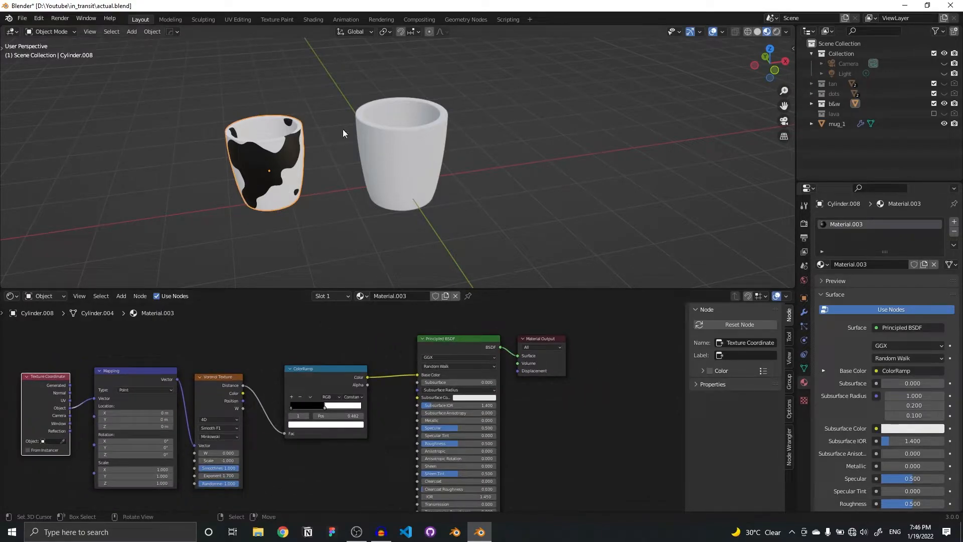
pyautogui.click(757, 32)
pyautogui.click(767, 32)
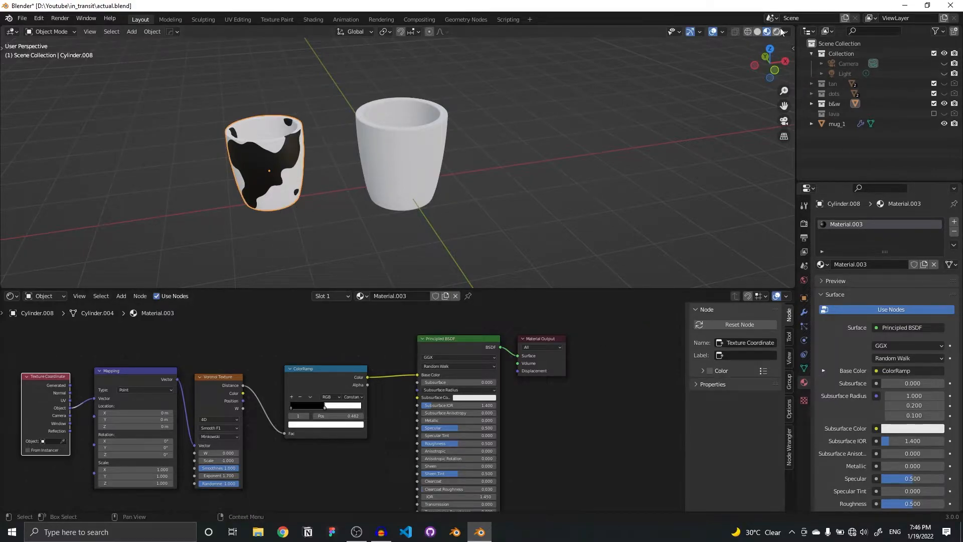
pyautogui.press('Home')
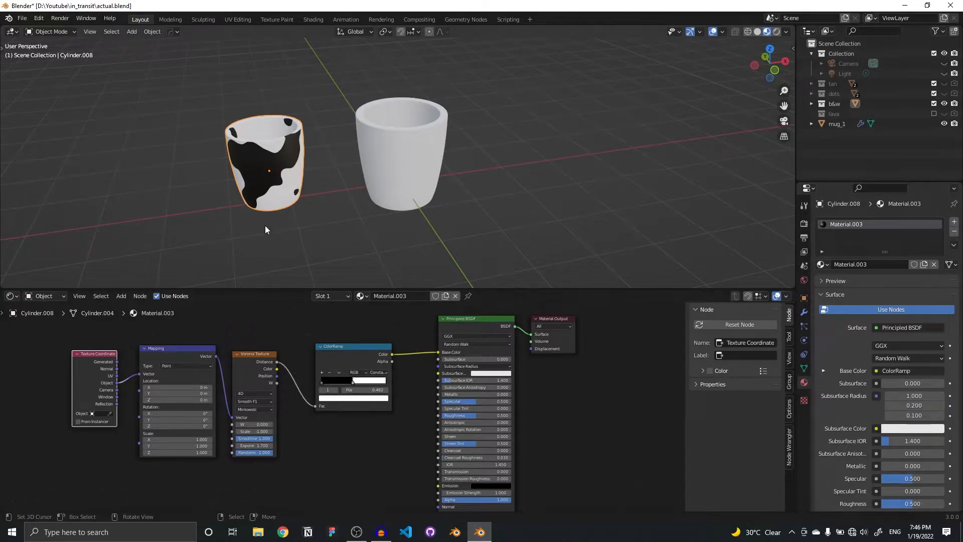
# - Name the plain mug mug_1 and add a new material to it
pyautogui.click(391, 163)
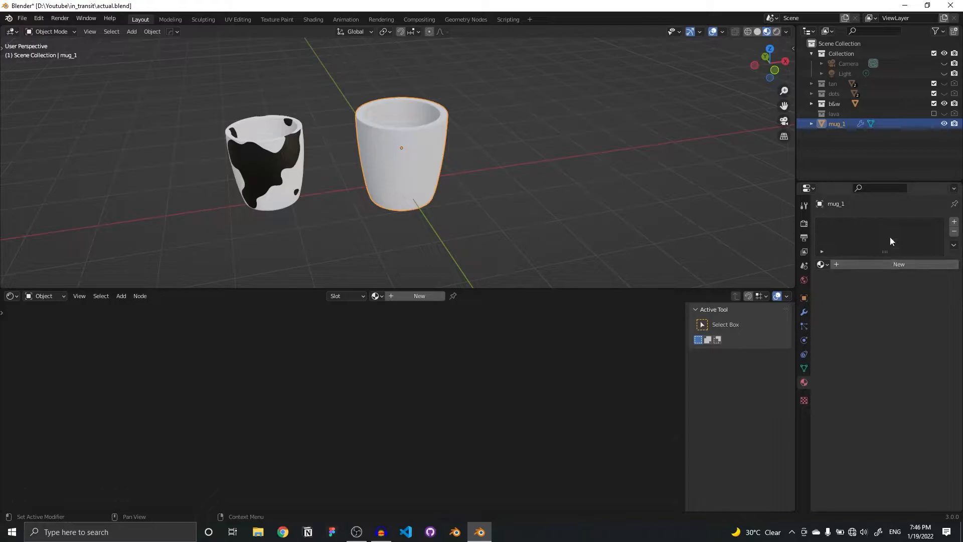
pyautogui.doubleClick(839, 122)
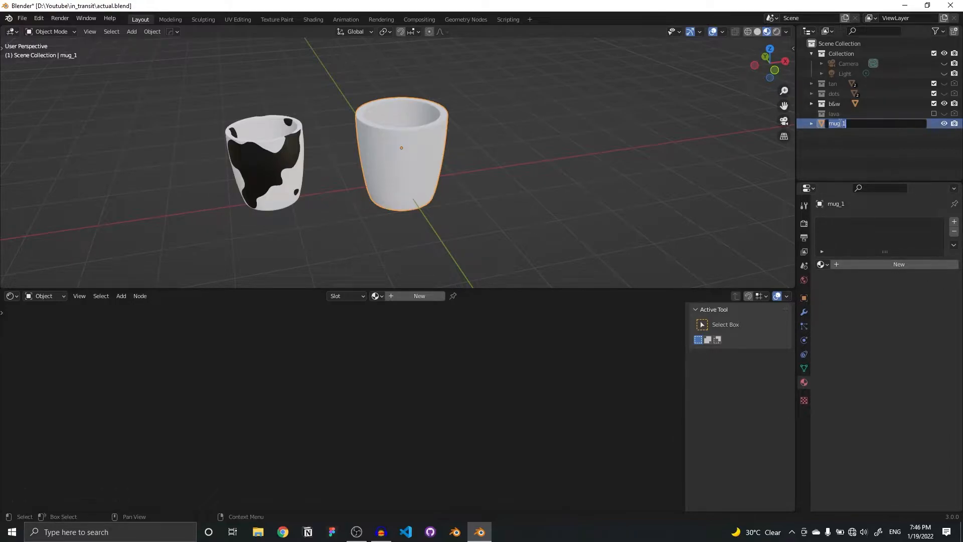
pyautogui.write('mug')
pyautogui.press('Return')
pyautogui.click(923, 265)
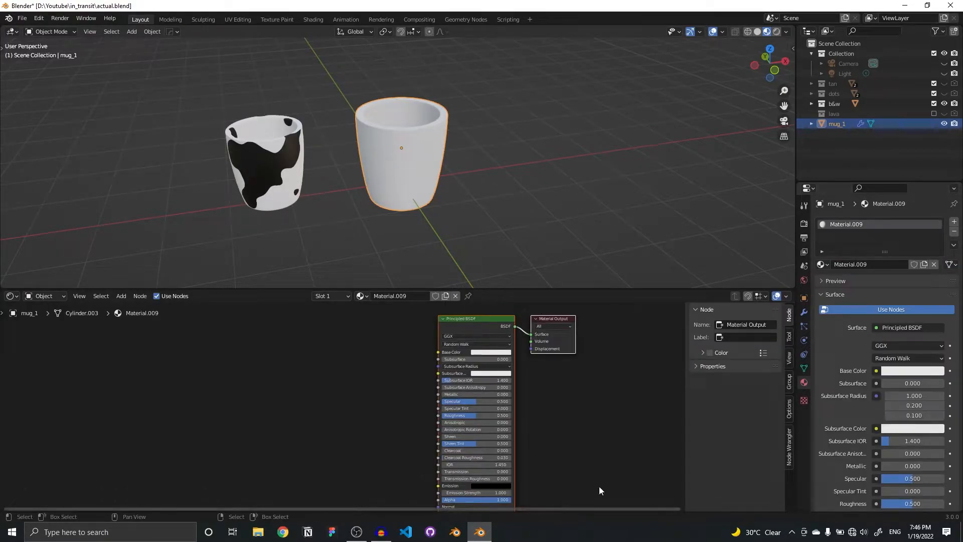
# - Search the add-ons for "node" to check that Node Wrangler is enabled, and save the preferences
pyautogui.click(39, 18)
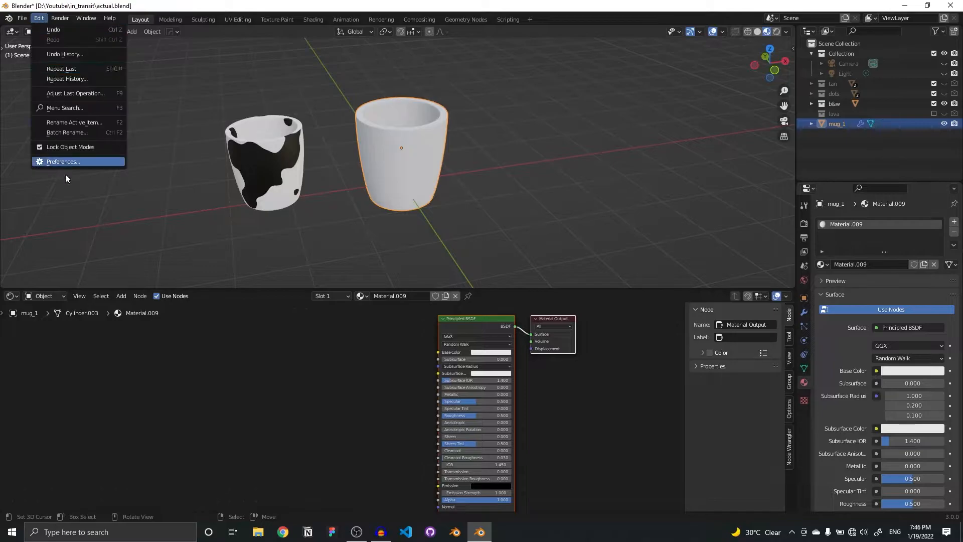
pyautogui.click(67, 161)
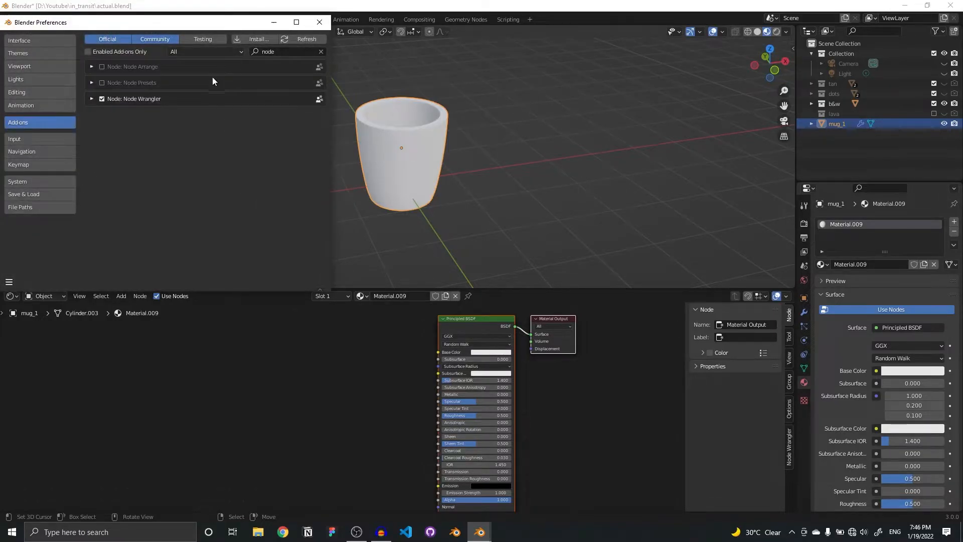
pyautogui.click(321, 51)
pyautogui.click(297, 54)
pyautogui.write('node')
pyautogui.click(9, 283)
pyautogui.click(23, 257)
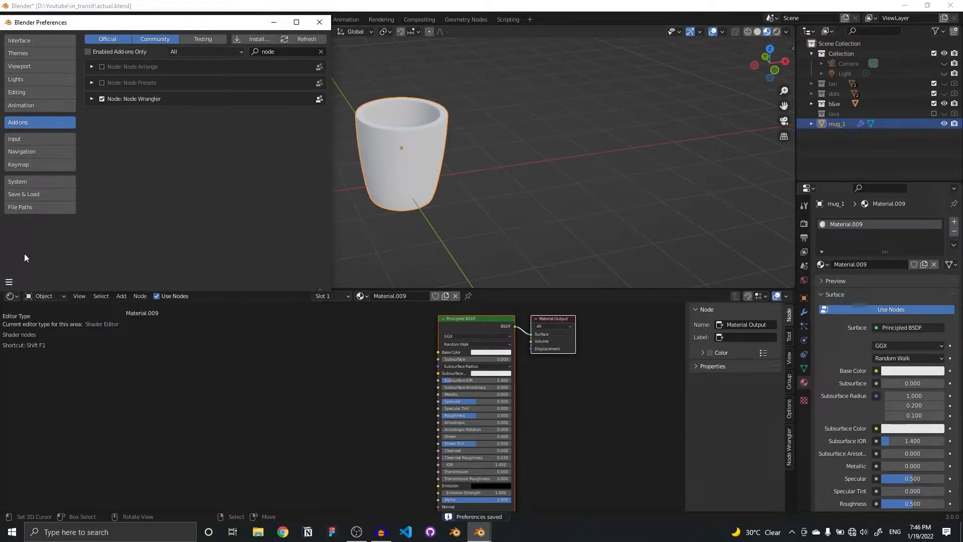
pyautogui.click(323, 25)
# - Add a ColorRamp node to the mug_1 material and place it beside the Principled BSDF's input side
pyautogui.scroll(2, 423, 418)
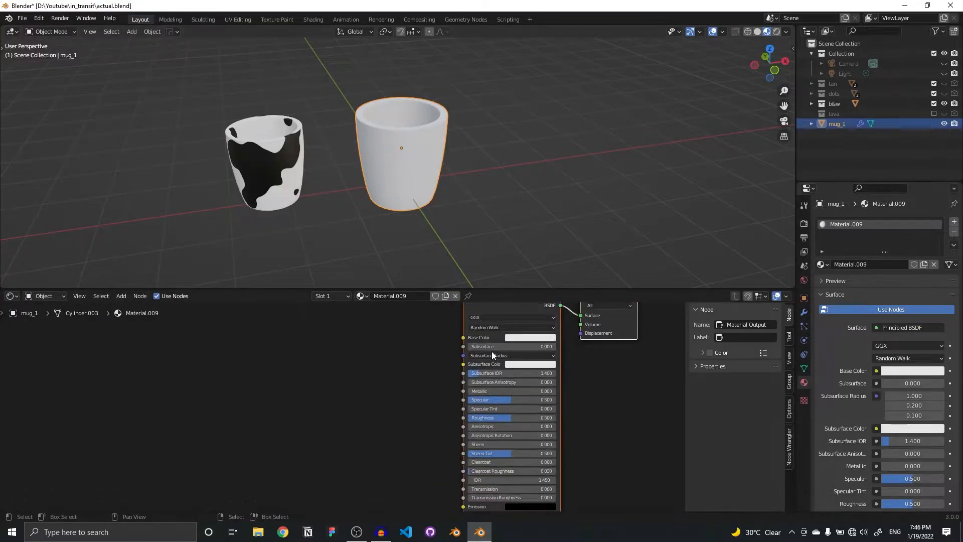
pyautogui.scroll(1, 422, 419)
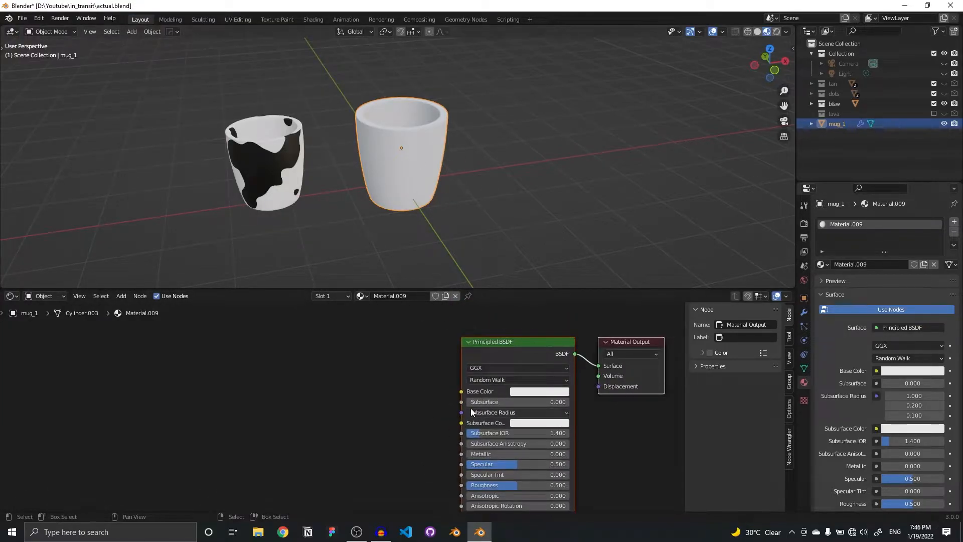
pyautogui.click(121, 296)
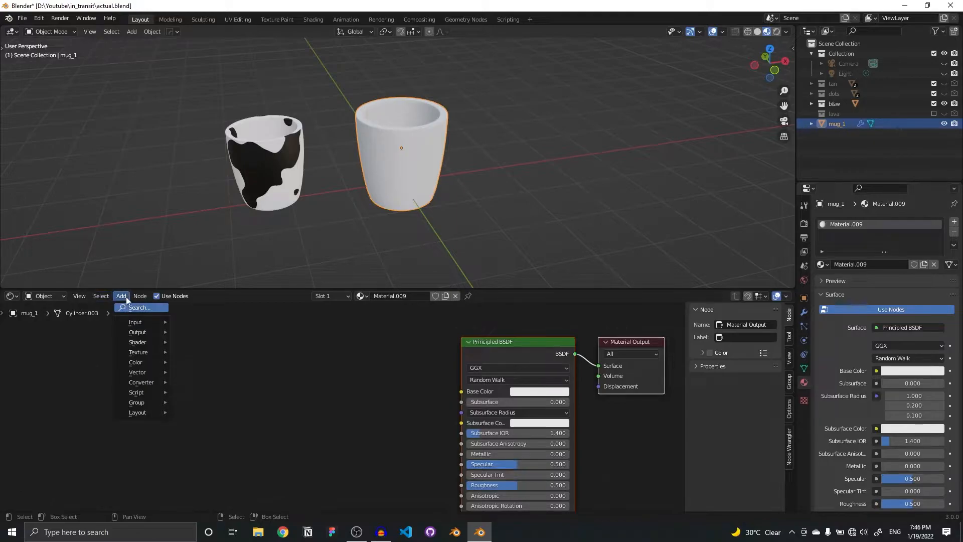
pyautogui.click(126, 307)
pyautogui.write('color')
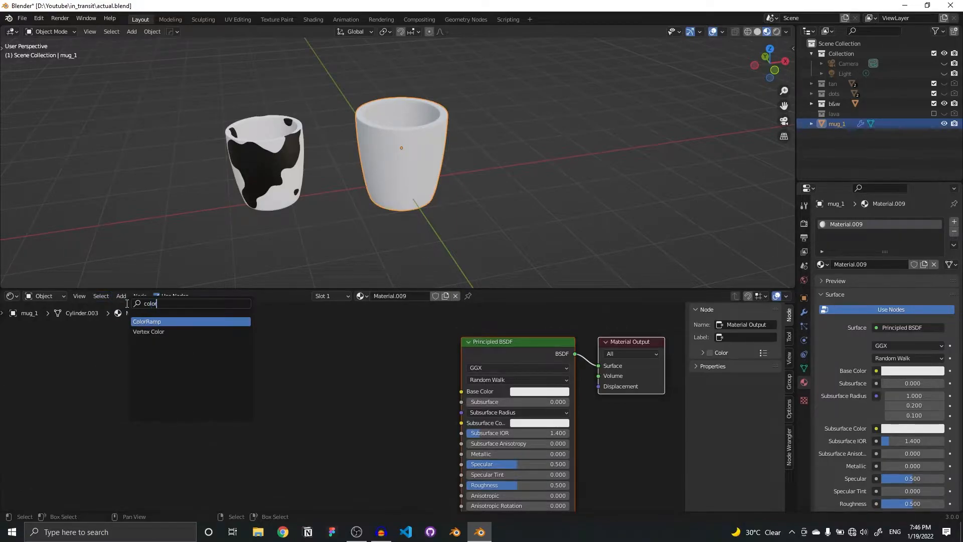
pyautogui.press('Return')
pyautogui.click(341, 347)
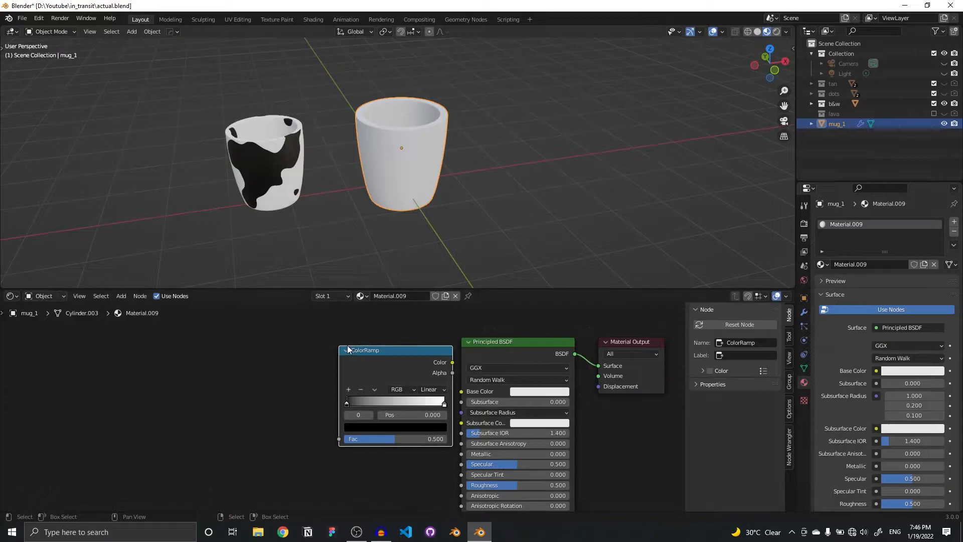
pyautogui.moveTo(390, 348); pyautogui.dragTo(371, 341)
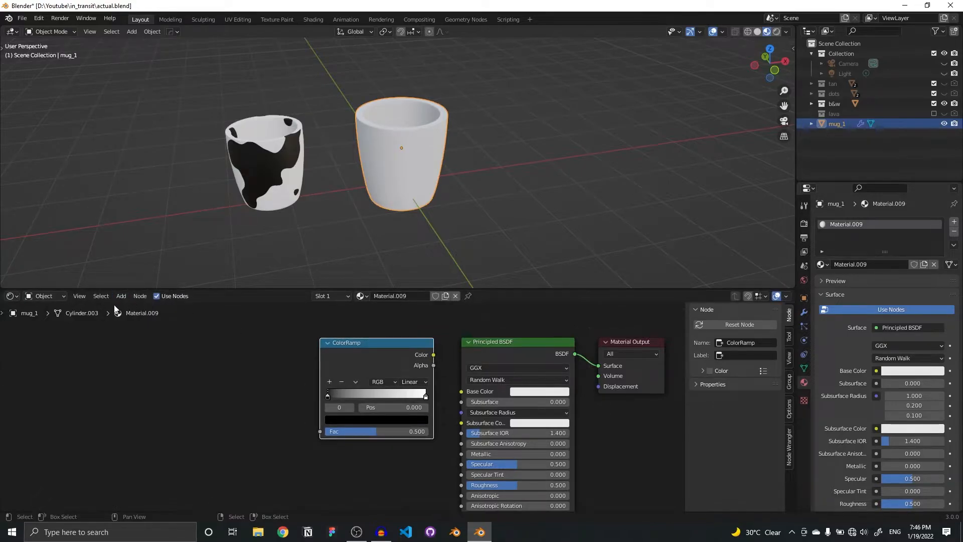
# - Add a Voronoi Texture node and place it just before the ColorRamp node
pyautogui.click(121, 298)
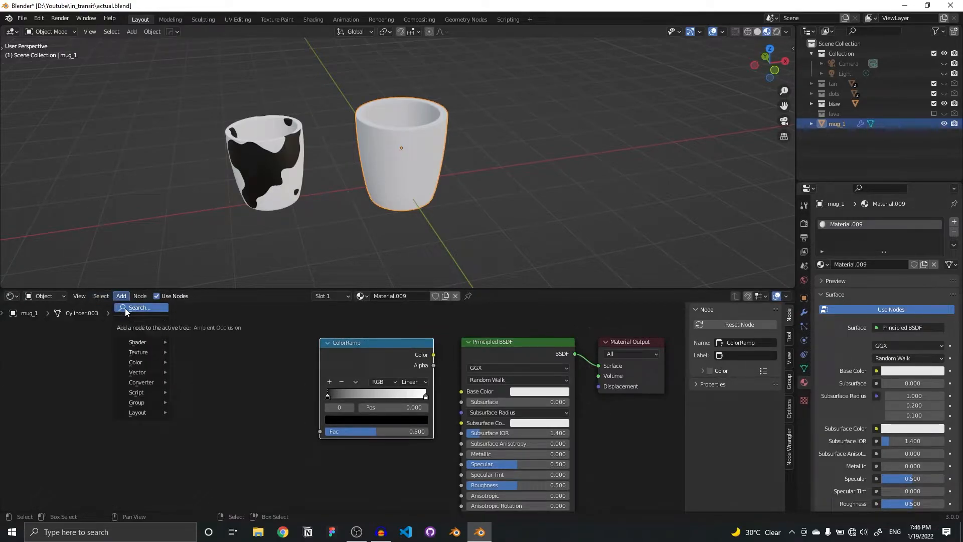
pyautogui.click(129, 308)
pyautogui.write('voro')
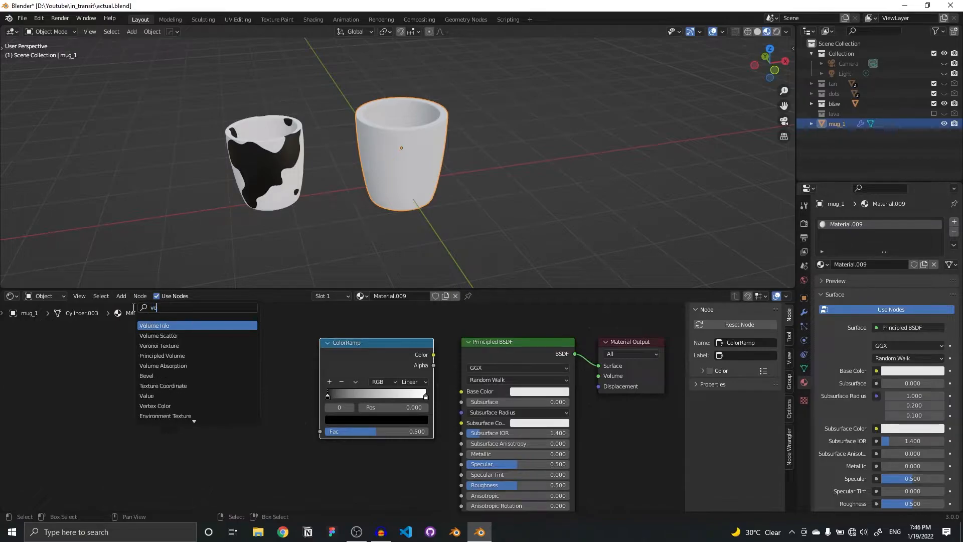
pyautogui.press('Return')
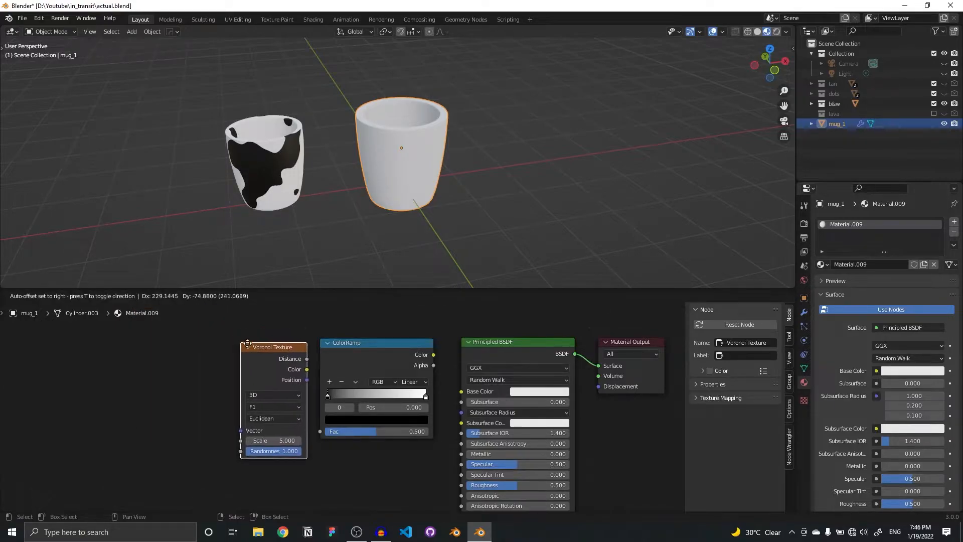
pyautogui.click(248, 344)
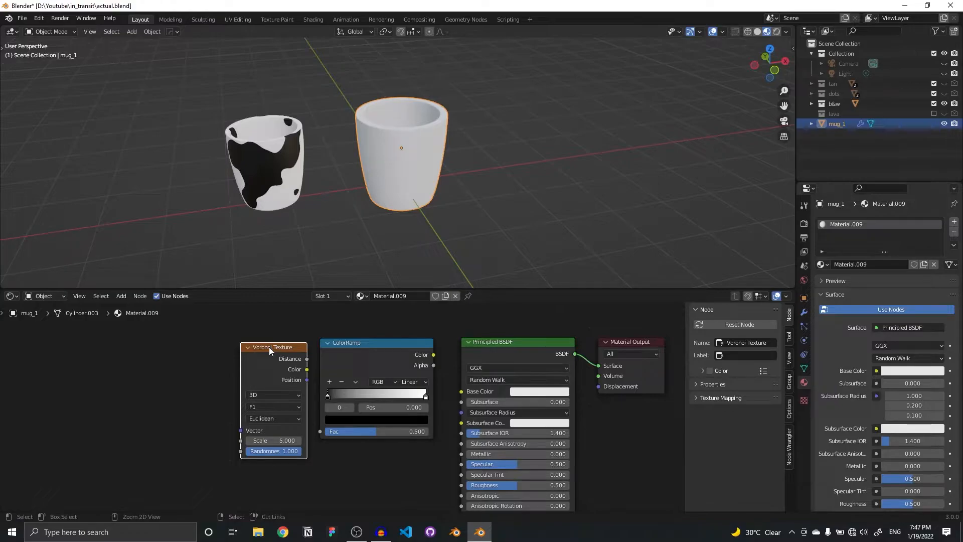
# - Add linked Mapping and Texture Coordinate nodes to the Voronoi Texture with Node Wrangler
pyautogui.hotkey('ctrl', 't')
pyautogui.moveTo(61, 344); pyautogui.dragTo(154, 334, button='middle')
pyautogui.press('Home')
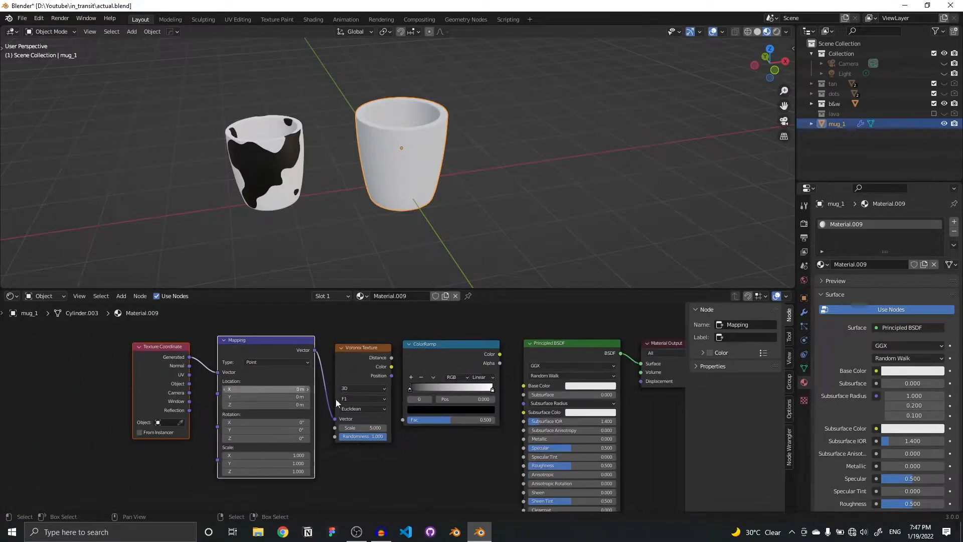
# - Link the Voronoi Texture's Distance to the ColorRamp's Fac, and the ColorRamp's Color to the Principled BSDF's Base Color
pyautogui.moveTo(320, 343); pyautogui.dragTo(334, 420)
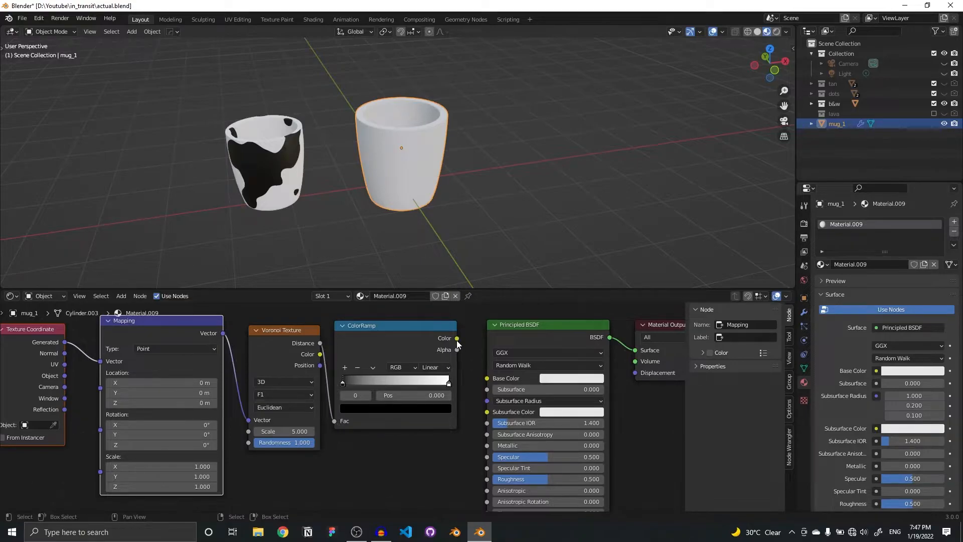
pyautogui.moveTo(457, 338); pyautogui.dragTo(486, 378)
pyautogui.moveTo(362, 391); pyautogui.dragTo(380, 398, button='middle')
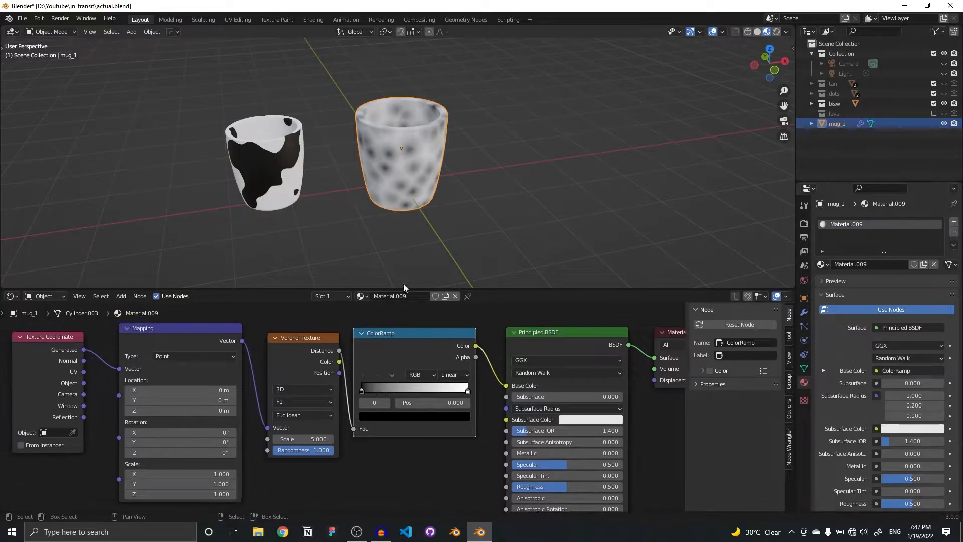
pyautogui.moveTo(424, 351); pyautogui.dragTo(465, 352, button='middle')
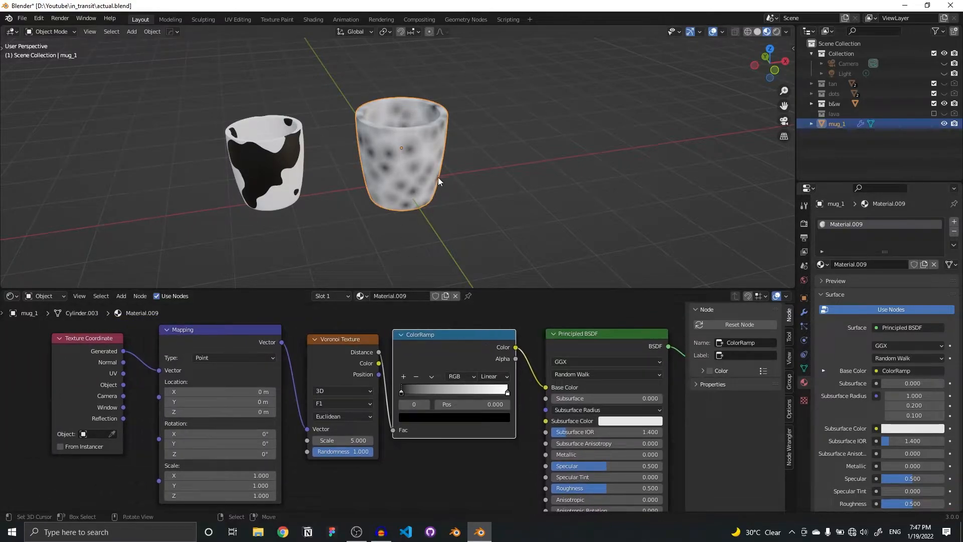
# - Set the ColorRamp interpolation to Constant and move the white stop to about 0.468
pyautogui.click(498, 377)
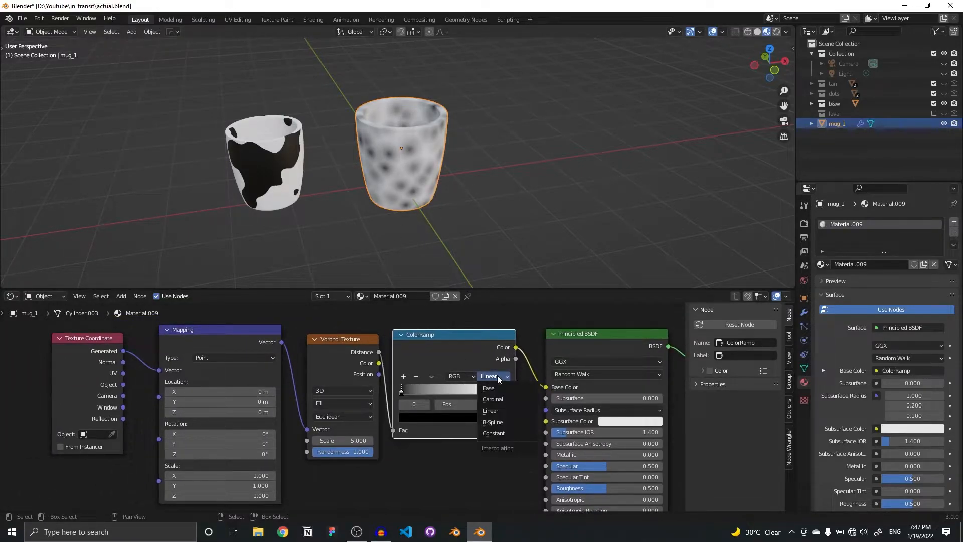
pyautogui.click(502, 432)
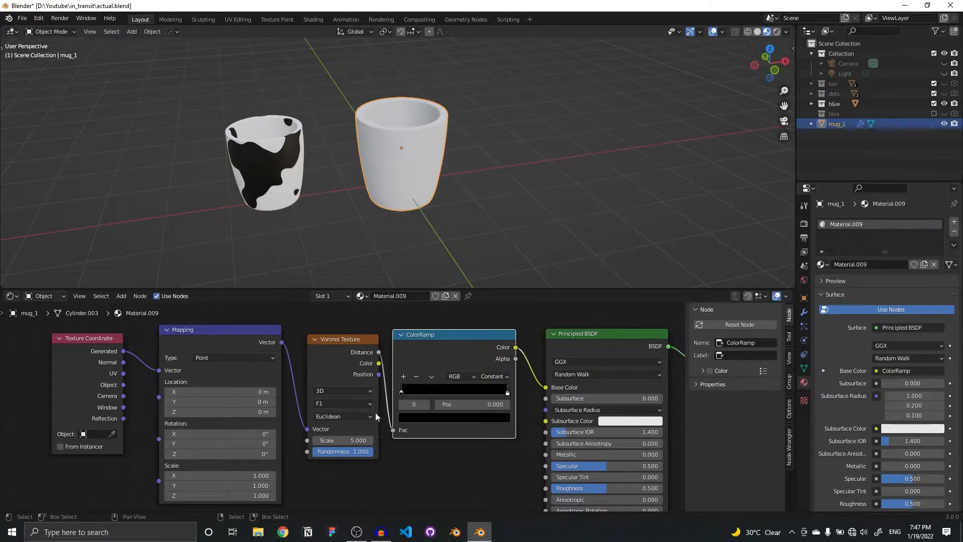
pyautogui.moveTo(508, 393); pyautogui.dragTo(448, 398)
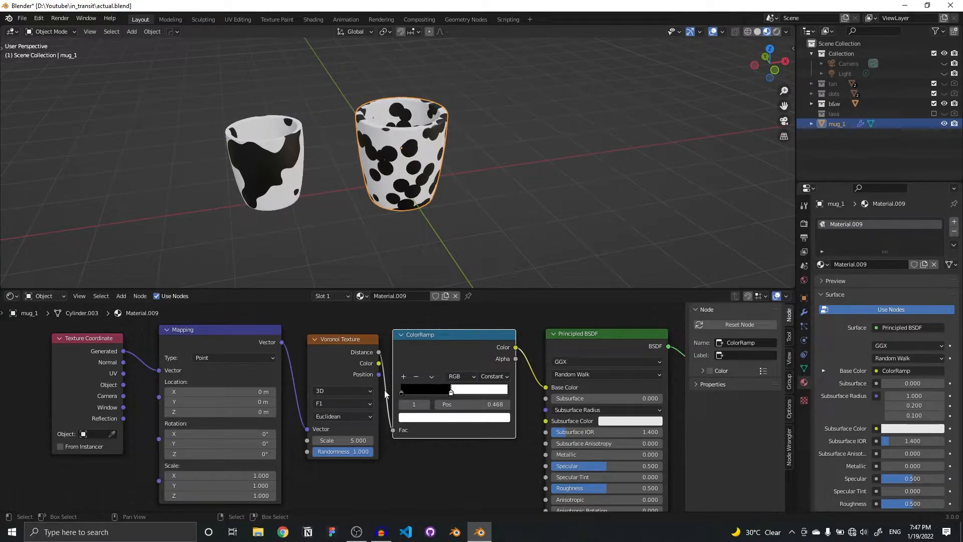
# - Configure the Voronoi Texture as 4D with the Smooth F1 feature and the Minkowski distance metric
pyautogui.click(350, 391)
pyautogui.click(339, 435)
pyautogui.click(333, 414)
pyautogui.click(333, 449)
pyautogui.click(348, 427)
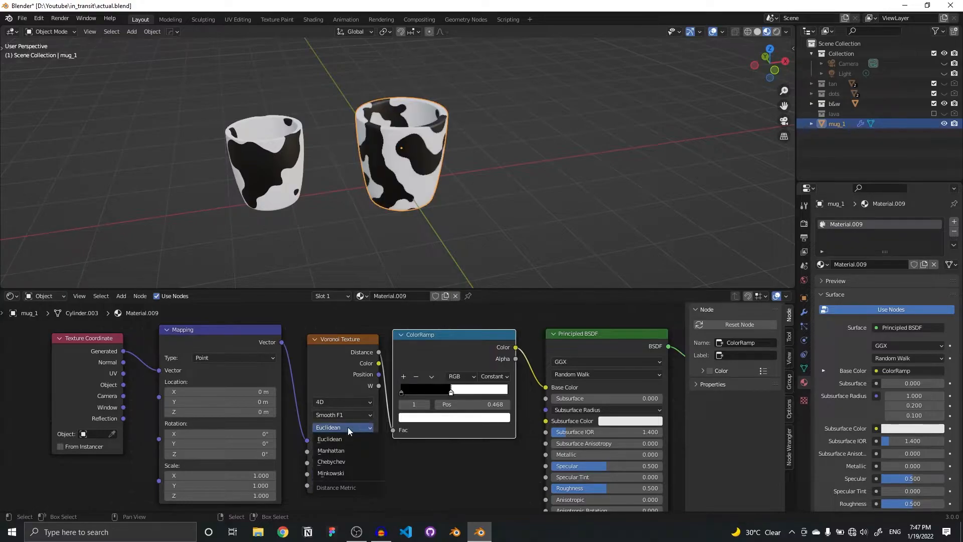
pyautogui.click(344, 468)
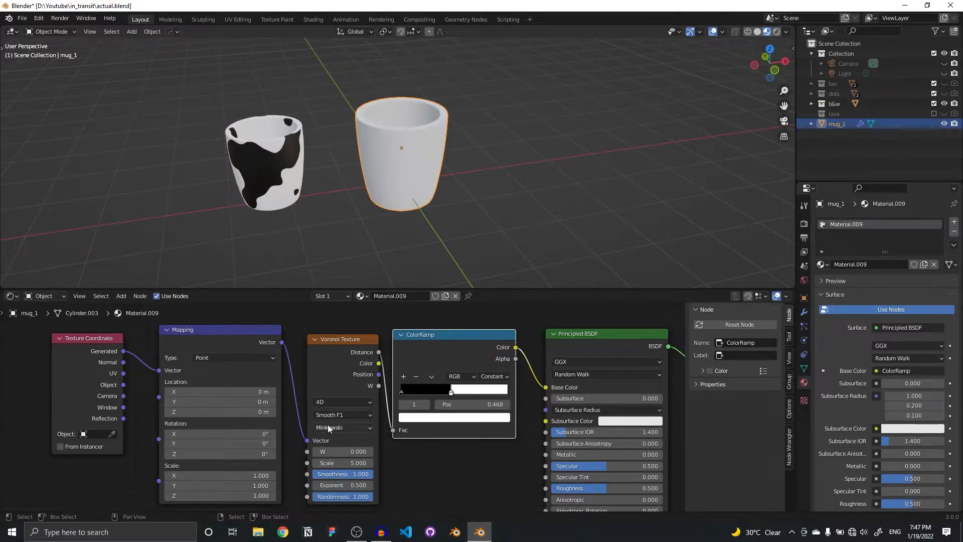
# - Set the Voronoi Texture's scale to -1
pyautogui.scroll(3, 373, 467)
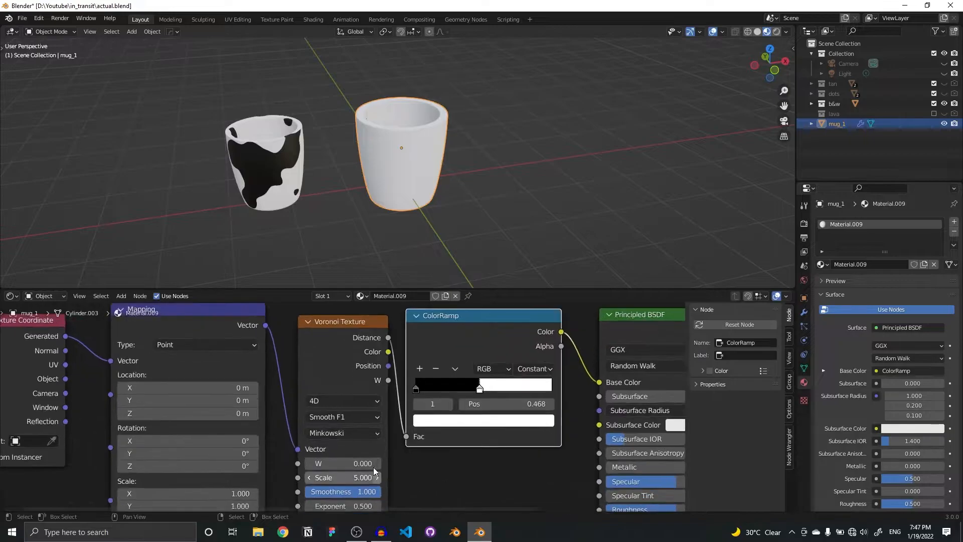
pyautogui.moveTo(421, 449); pyautogui.dragTo(423, 407, button='middle')
pyautogui.moveTo(364, 426); pyautogui.dragTo(372, 425)
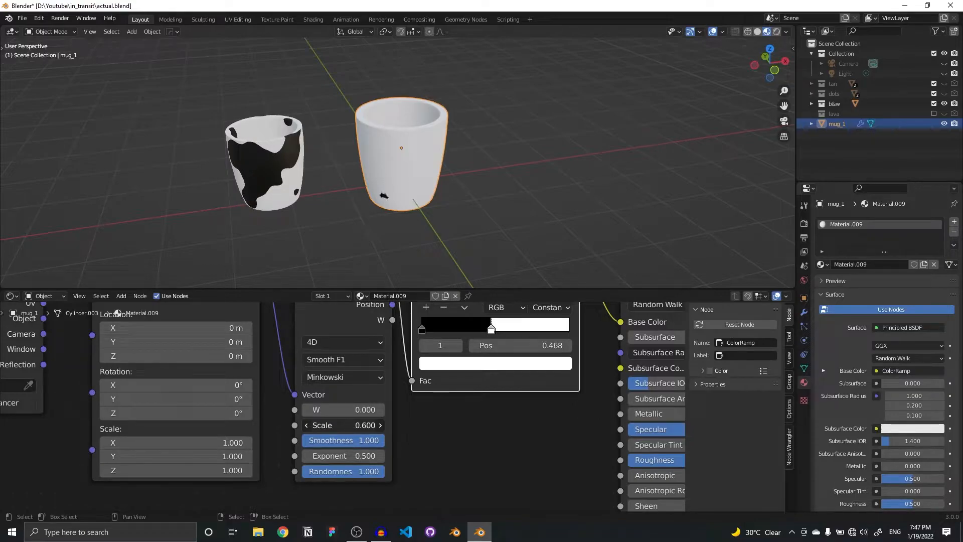
pyautogui.click(364, 456)
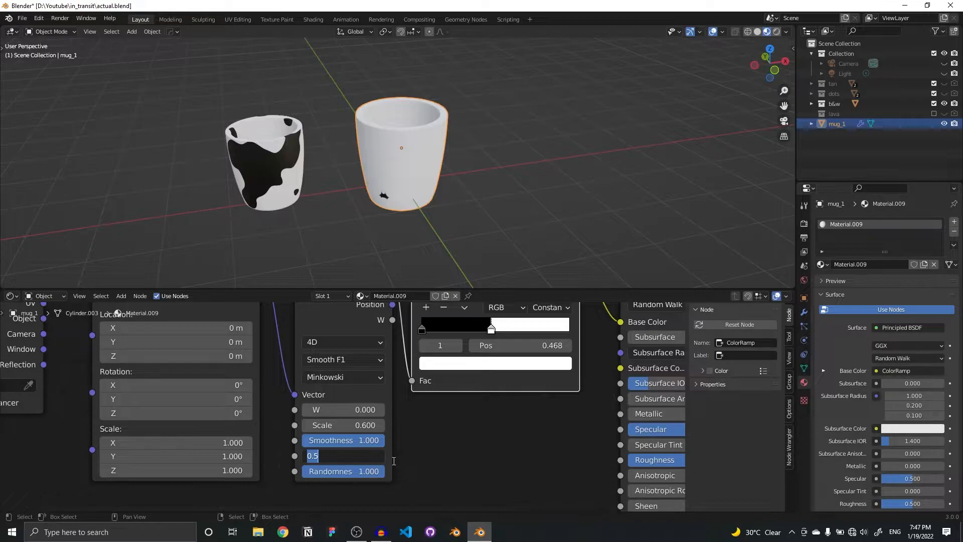
pyautogui.click(361, 425)
pyautogui.write('-1')
pyautogui.press('Return')
pyautogui.moveTo(358, 385); pyautogui.dragTo(378, 427, button='middle')
pyautogui.scroll(-2, 379, 427)
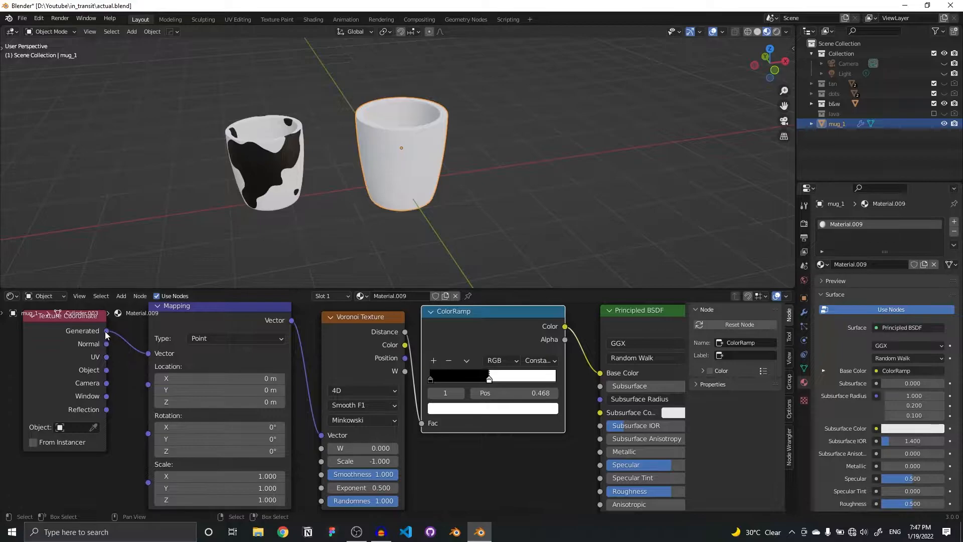
# - Feed the Mapping node from the Object texture coordinates and move the ColorRamp's white stop to about 0.491
pyautogui.moveTo(106, 370); pyautogui.dragTo(149, 354)
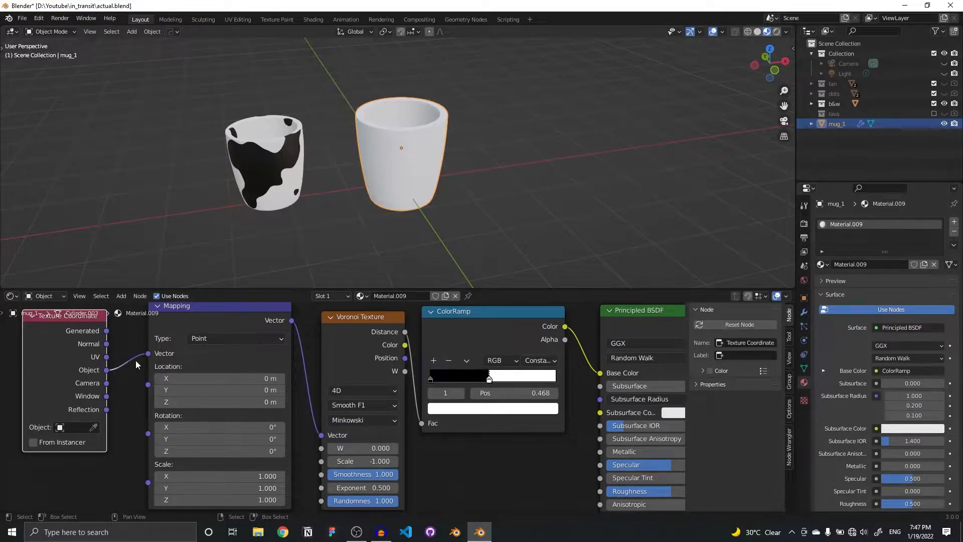
pyautogui.moveTo(434, 392); pyautogui.dragTo(454, 417, button='middle')
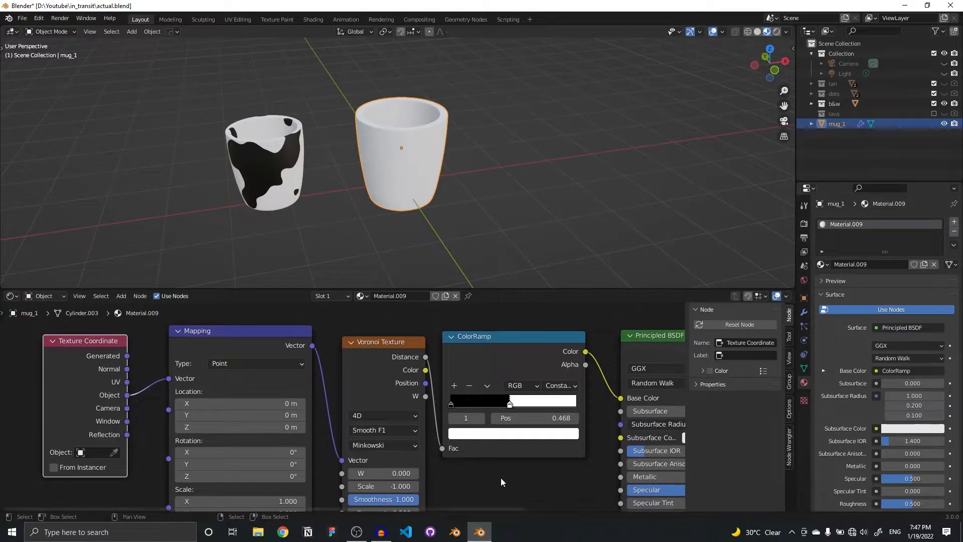
pyautogui.scroll(-1, 494, 467)
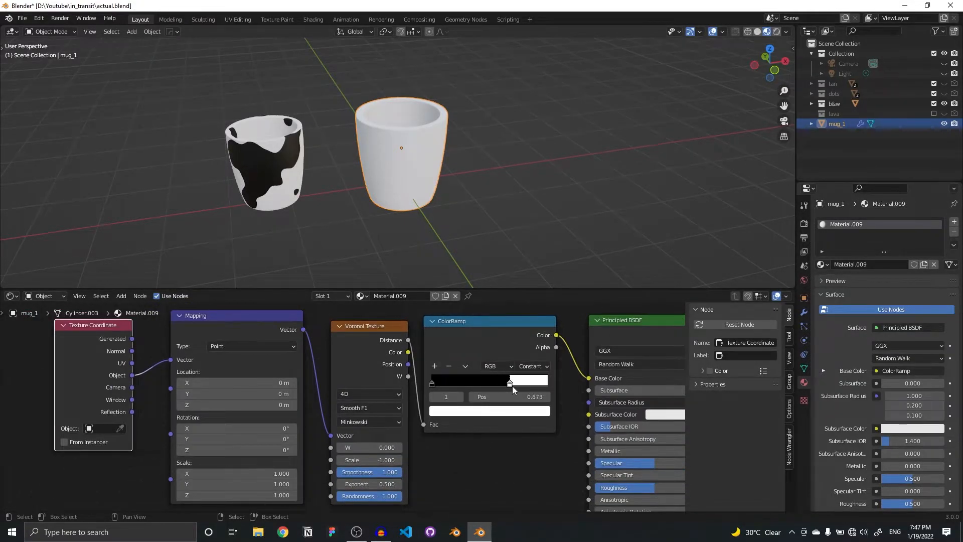
pyautogui.moveTo(510, 384); pyautogui.dragTo(489, 384)
# - Check the Voronoi settings of the finished reference mug, and set mug_1's Voronoi exponent to 1.7
pyautogui.scroll(2, 384, 410)
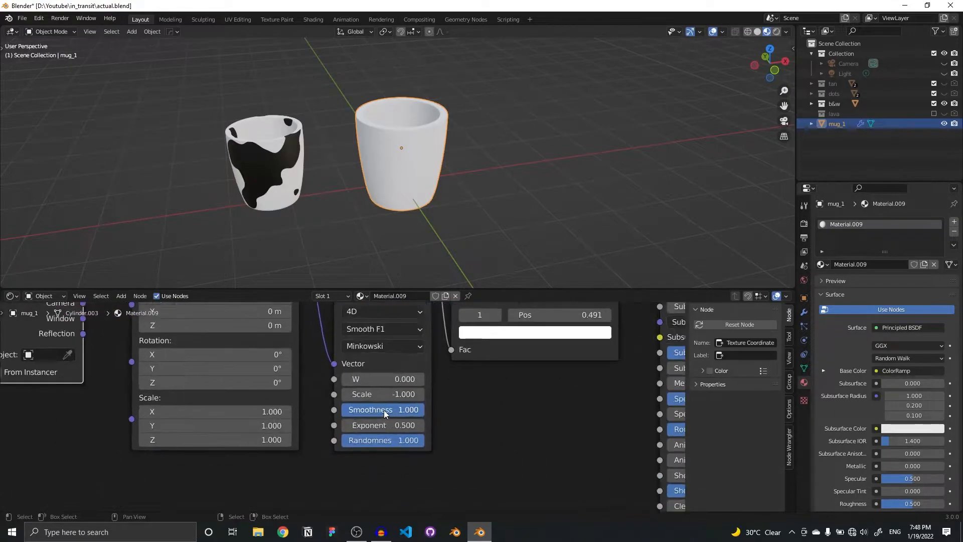
pyautogui.click(272, 167)
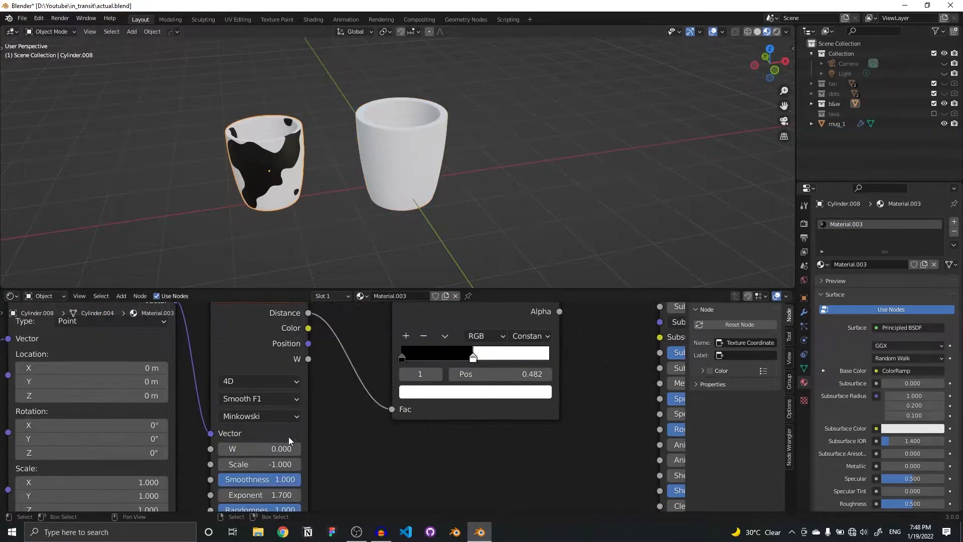
pyautogui.scroll(-3, 283, 398)
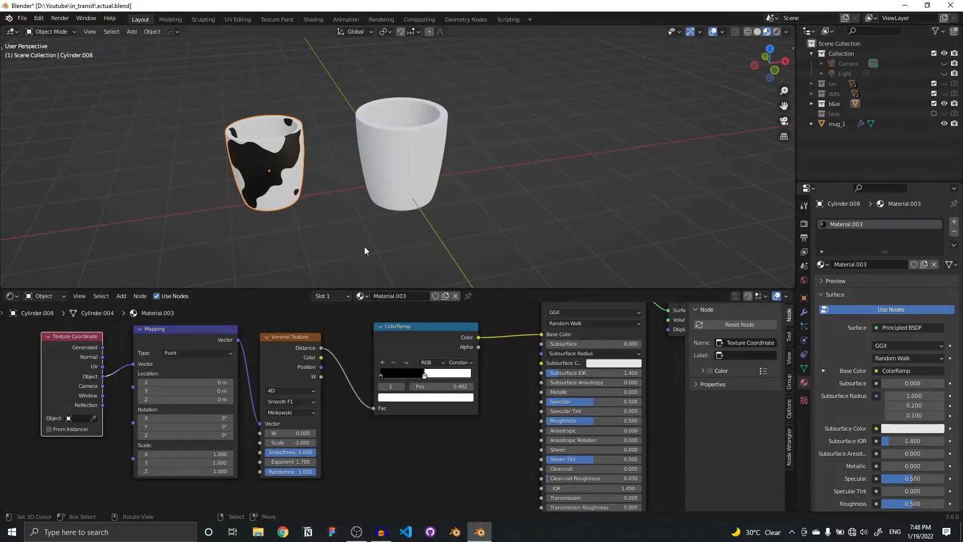
pyautogui.click(385, 186)
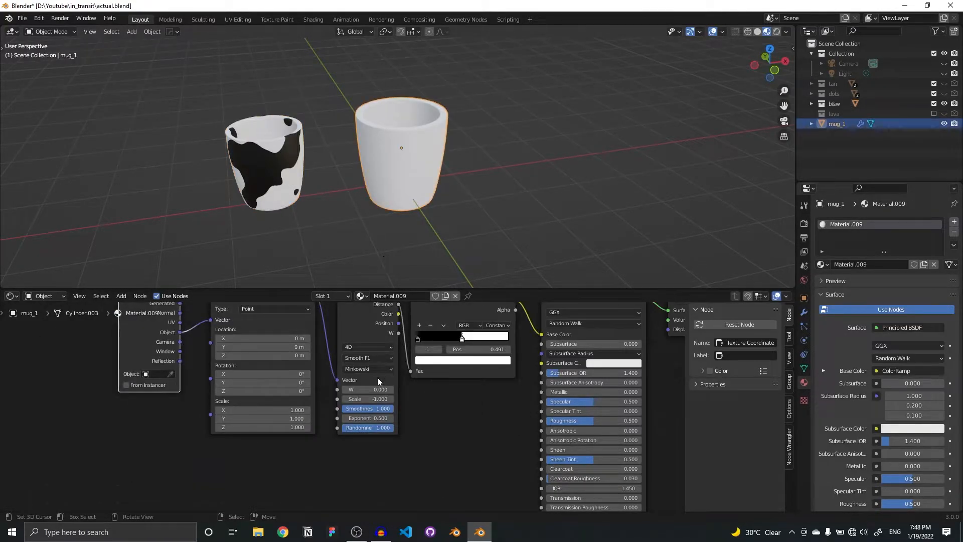
pyautogui.click(385, 417)
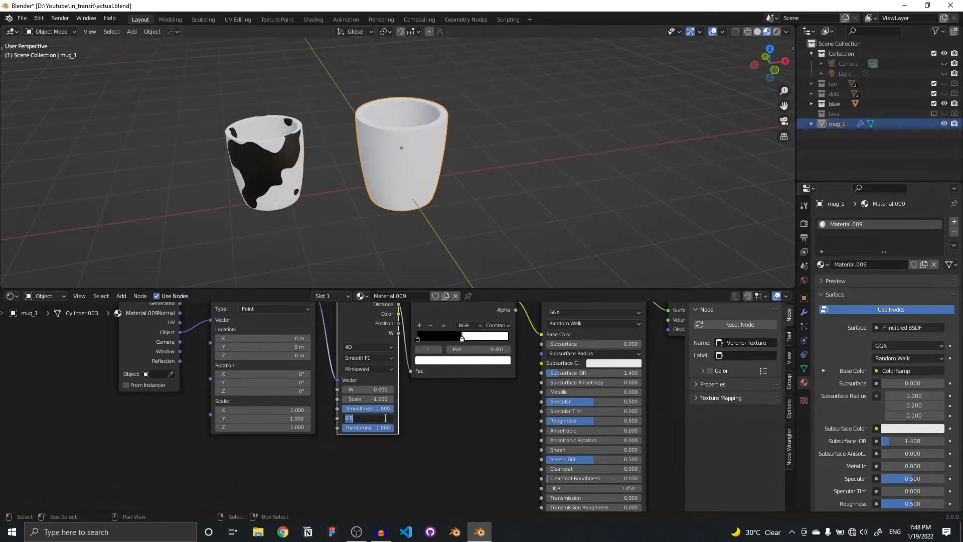
pyautogui.write('1.7')
pyautogui.press('Return')
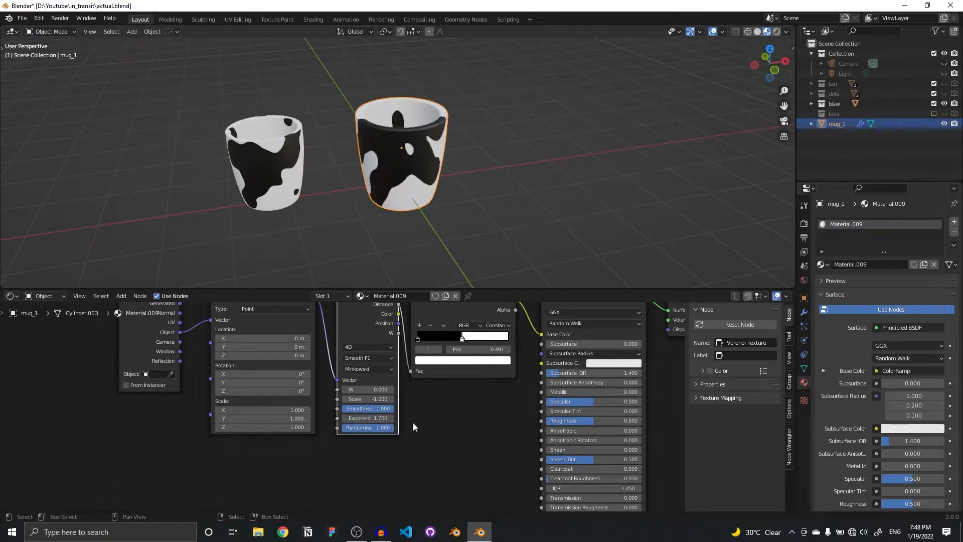
# - Fine-tune the Voronoi Texture on mug_1 to an exponent of 1.6 and a scale of -0.7
pyautogui.moveTo(397, 434); pyautogui.dragTo(385, 460, button='middle')
pyautogui.moveTo(409, 166); pyautogui.dragTo(459, 169, button='middle')
pyautogui.moveTo(360, 447)
pyautogui.mouseDown()
pyautogui.moveTo(371, 447)
pyautogui.moveTo(359, 447)
pyautogui.mouseUp()
pyautogui.scroll(-3, 622, 201)
pyautogui.moveTo(590, 209); pyautogui.dragTo(451, 153, button='middle')
pyautogui.moveTo(351, 428); pyautogui.dragTo(359, 427)
pyautogui.moveTo(331, 205); pyautogui.dragTo(409, 116, button='middle')
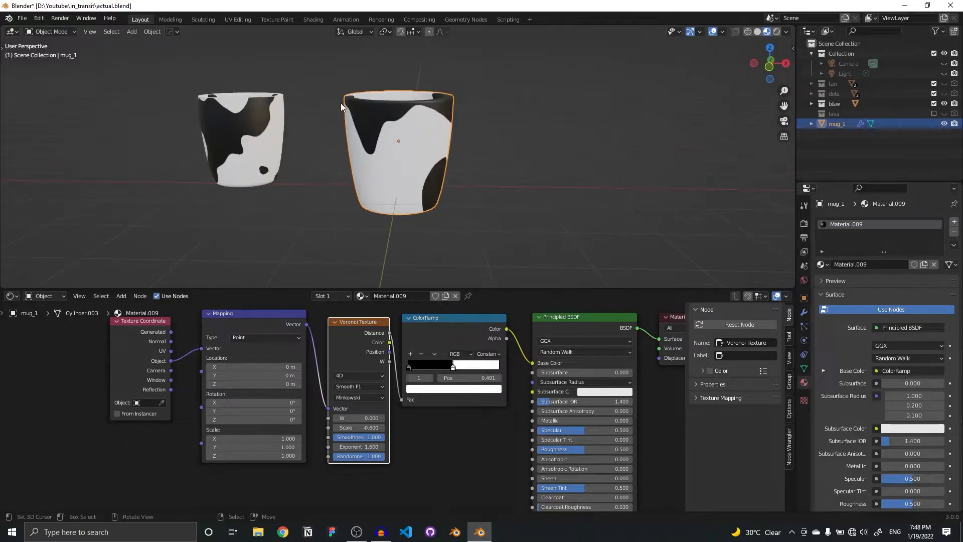
pyautogui.moveTo(349, 427); pyautogui.dragTo(343, 427)
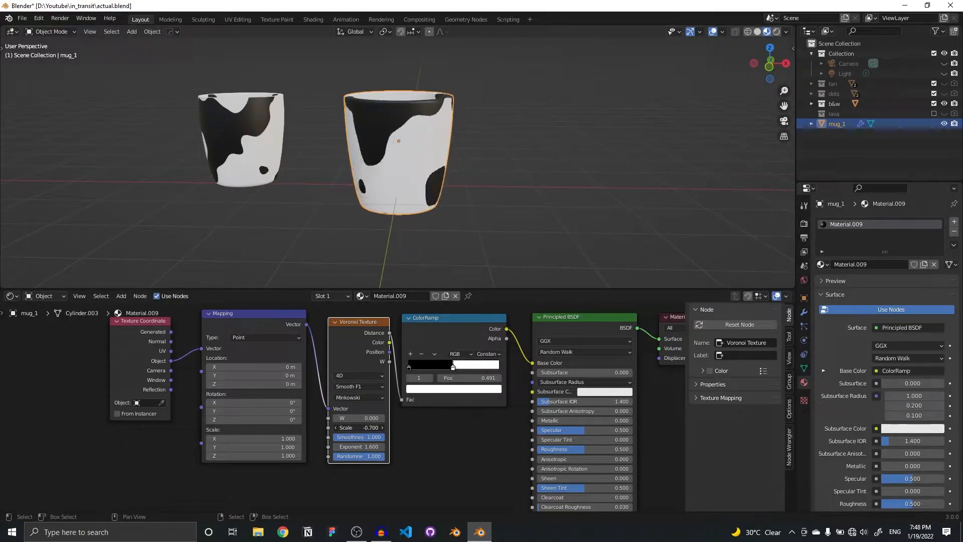
pyautogui.moveTo(546, 140)
pyautogui.mouseDown(button='middle')
pyautogui.moveTo(464, 158)
pyautogui.moveTo(521, 121)
pyautogui.moveTo(554, 221)
pyautogui.moveTo(607, 155)
pyautogui.moveTo(562, 135)
pyautogui.mouseUp(button='middle')
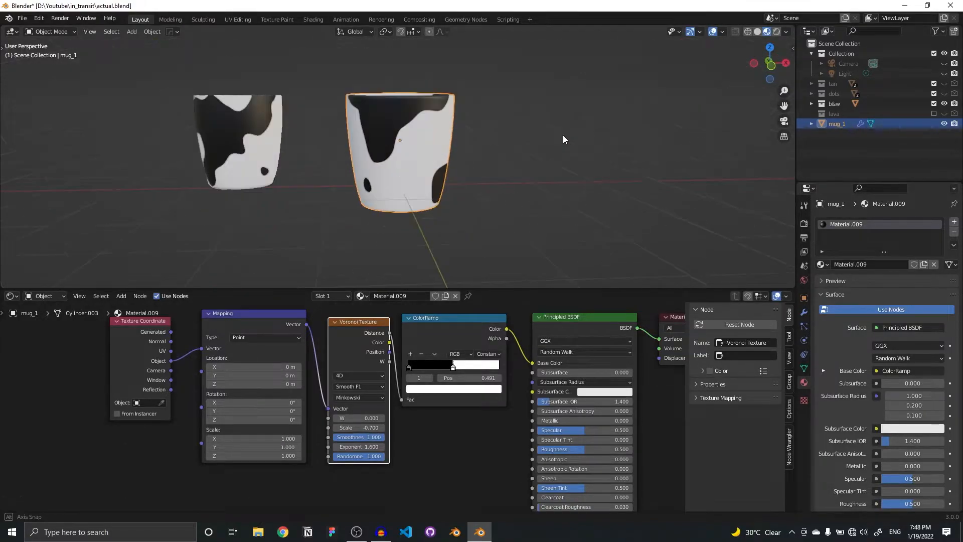
# - Set the Principled BSDF's roughness to about 0.541
pyautogui.scroll(3, 370, 158)
pyautogui.scroll(-3, 370, 158)
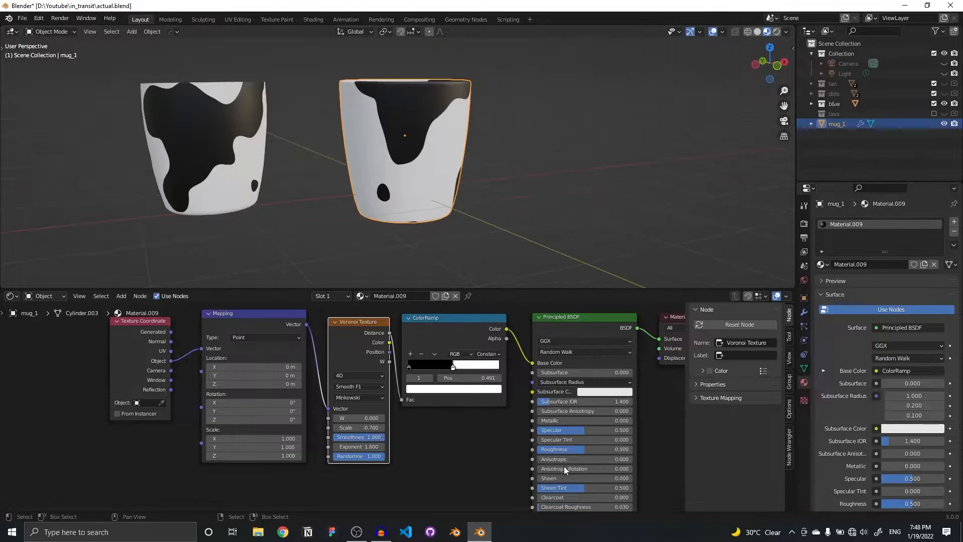
pyautogui.scroll(-1, 564, 464)
pyautogui.scroll(2, 560, 473)
pyautogui.scroll(-2, 604, 464)
pyautogui.moveTo(633, 456); pyautogui.dragTo(613, 388, button='middle')
pyautogui.scroll(2, 531, 415)
pyautogui.scroll(1, 531, 415)
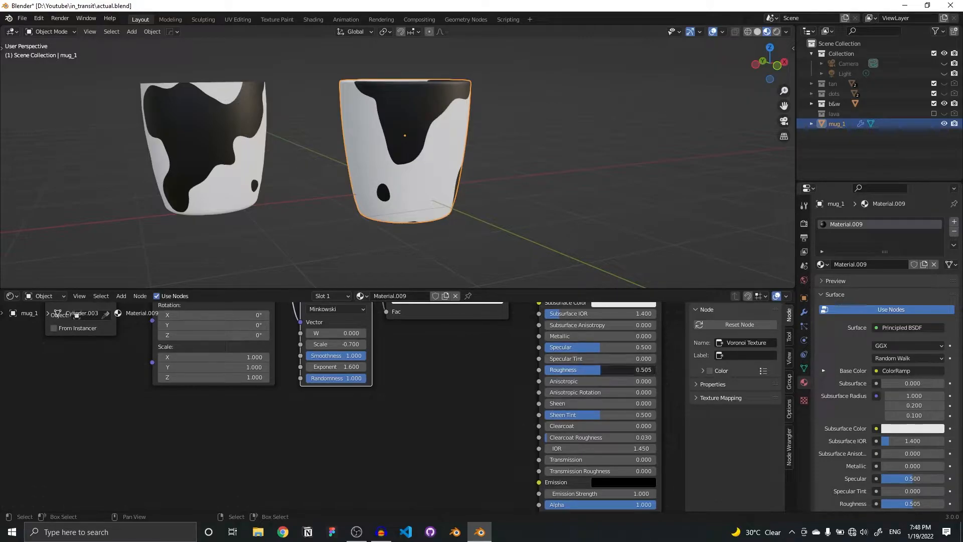
pyautogui.moveTo(600, 370); pyautogui.dragTo(617, 369)
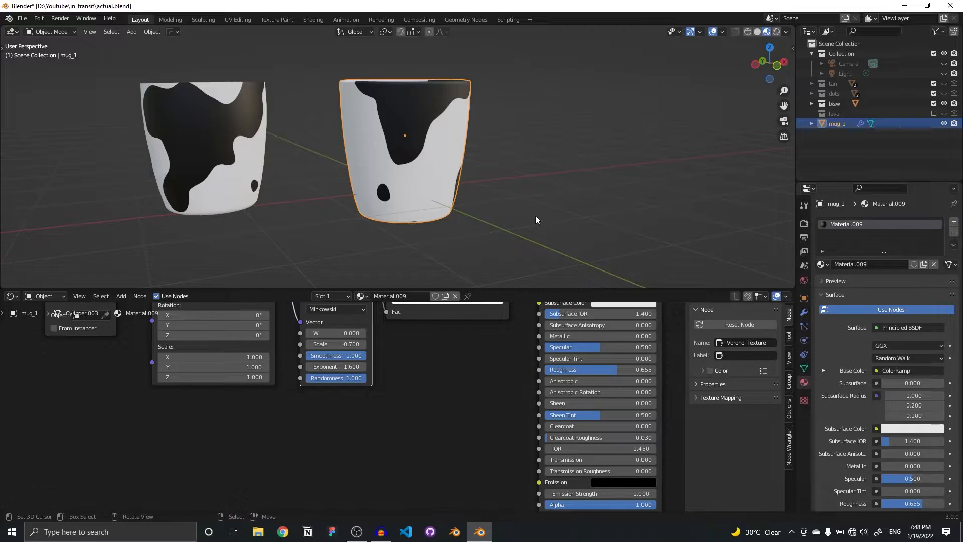
pyautogui.moveTo(601, 370); pyautogui.dragTo(446, 74)
# - Compare the mugs in Solid and Material Preview shading, and examine the pattern on mug_1 from several angles
pyautogui.scroll(-5, 438, 98)
pyautogui.moveTo(498, 146); pyautogui.dragTo(563, 119, button='middle')
pyautogui.scroll(4, 416, 119)
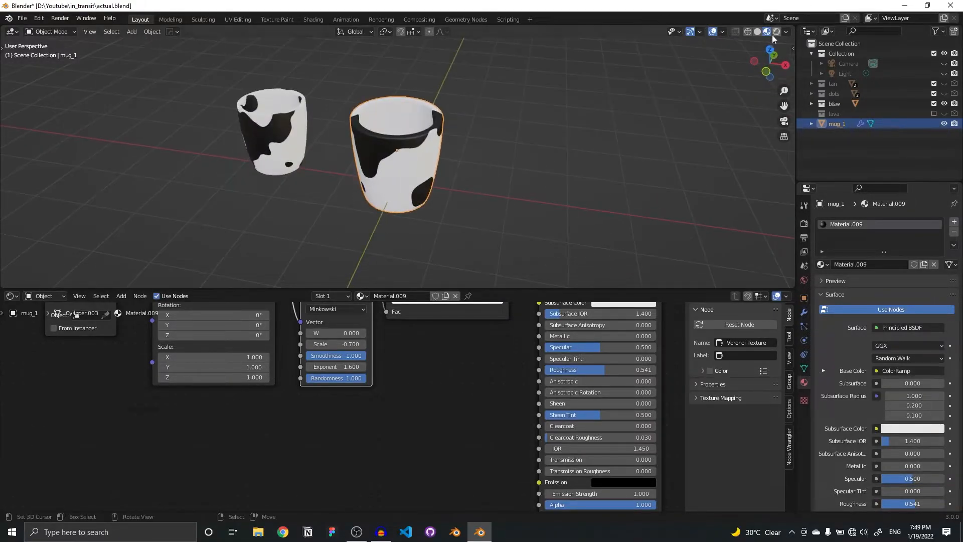
pyautogui.click(756, 33)
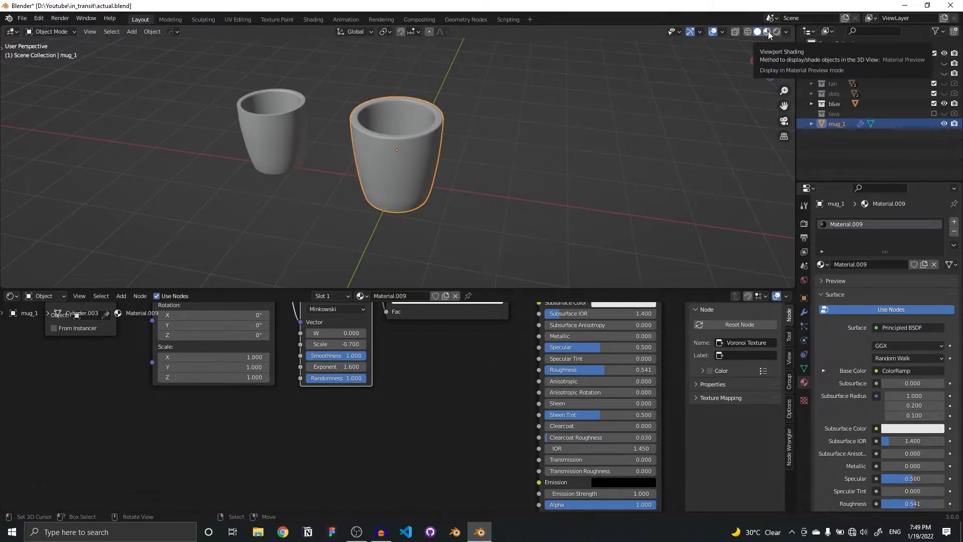
pyautogui.click(767, 32)
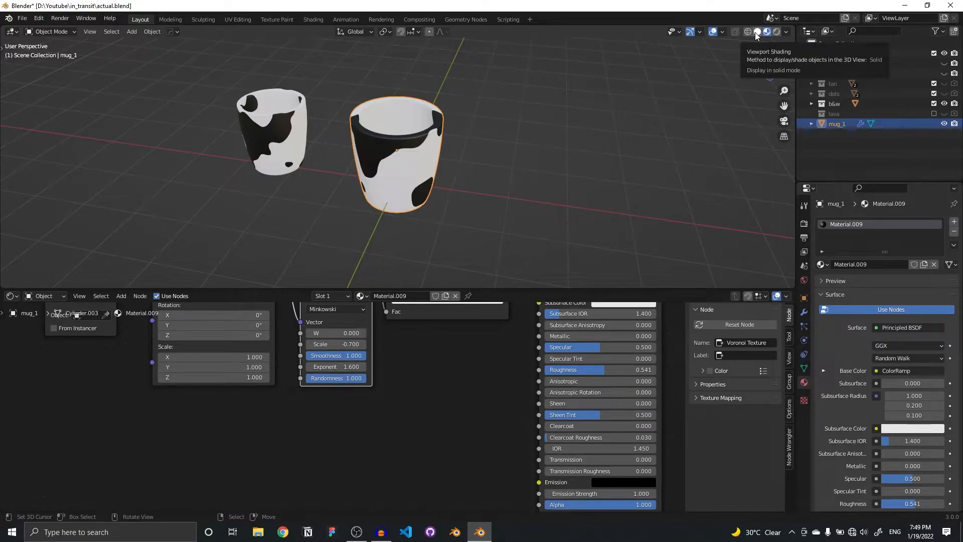
pyautogui.moveTo(351, 166)
pyautogui.mouseDown(button='middle')
pyautogui.moveTo(536, 142)
pyautogui.moveTo(517, 189)
pyautogui.moveTo(537, 178)
pyautogui.moveTo(529, 180)
pyautogui.moveTo(560, 131)
pyautogui.mouseUp(button='middle')
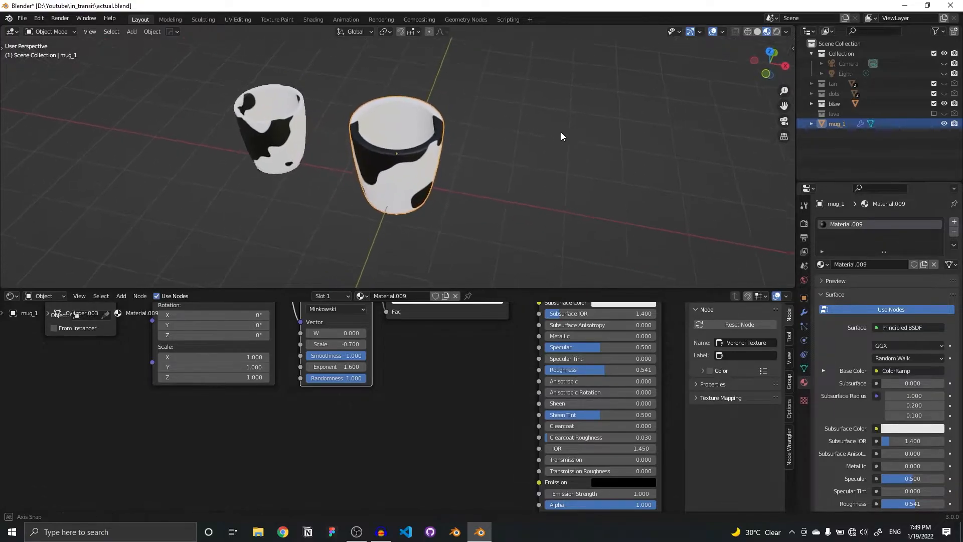
pyautogui.scroll(5, 455, 125)
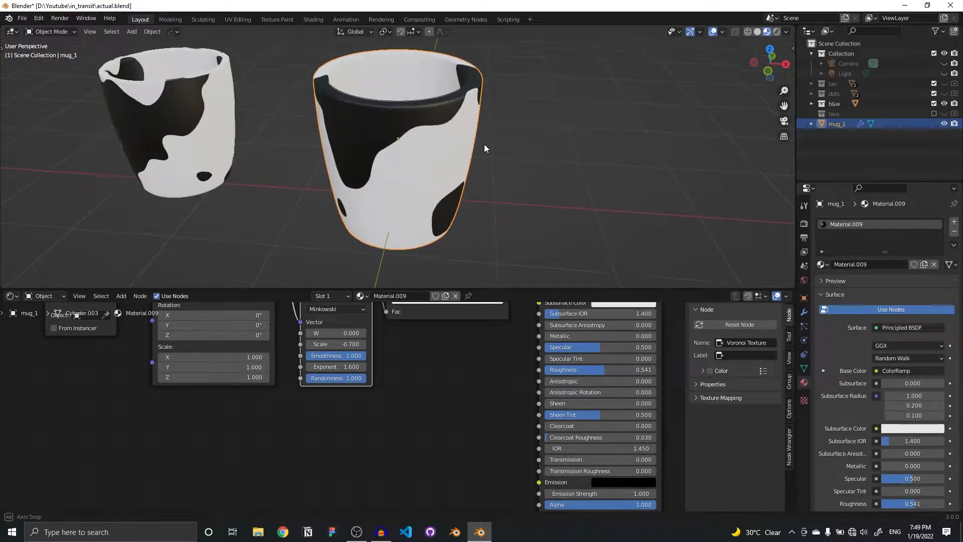
pyautogui.scroll(-5, 537, 179)
# - Duplicate mug_1, place the copy beside the original along the red axis, and hide the original mug_1
pyautogui.click(559, 152)
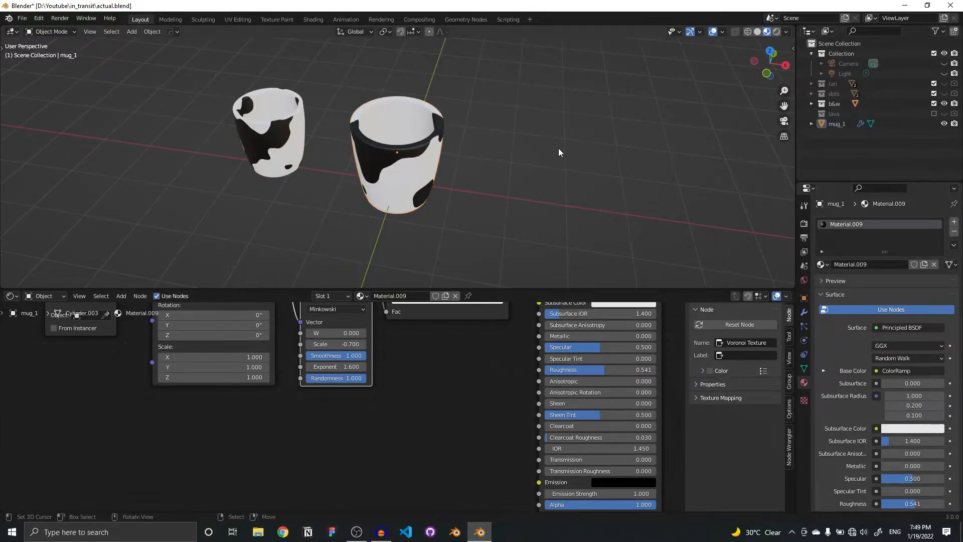
pyautogui.click(406, 157)
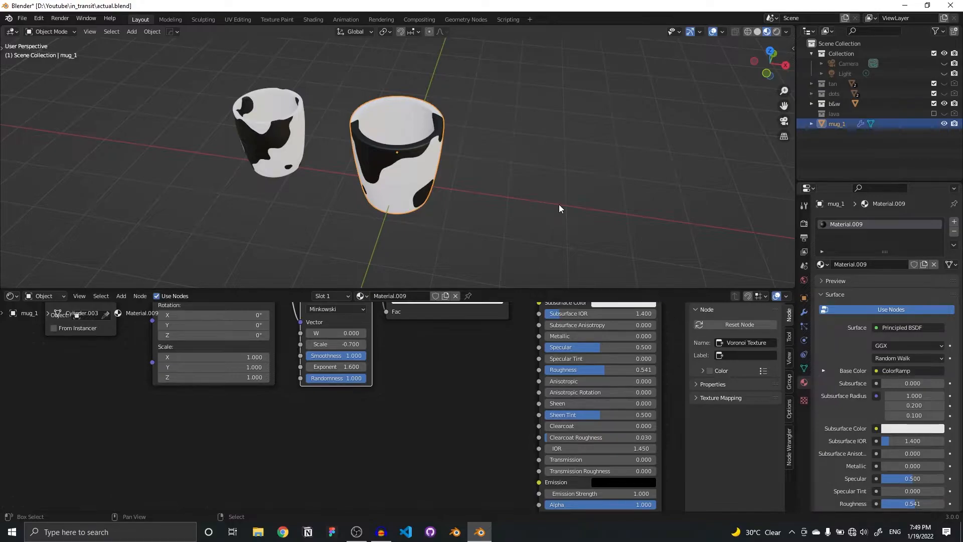
pyautogui.hotkey('shift', 'd')
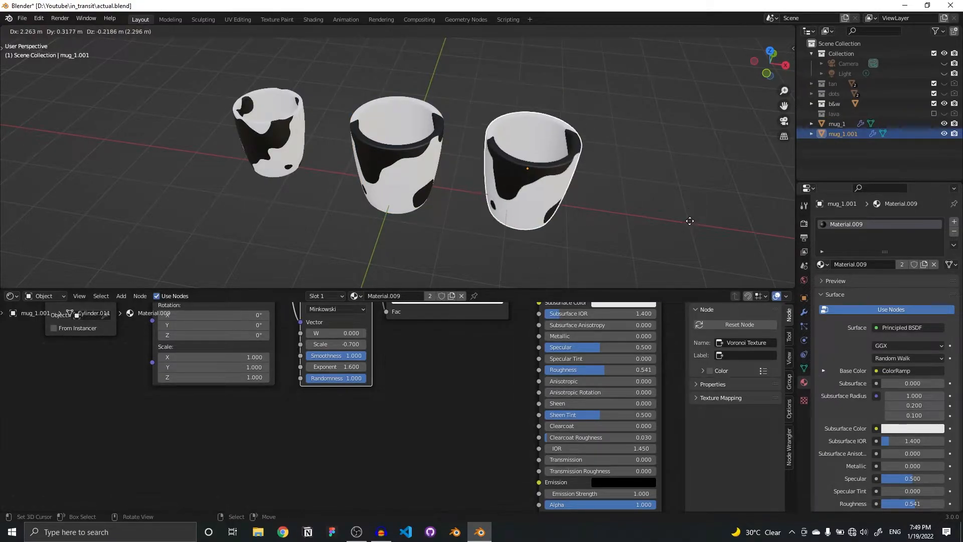
pyautogui.click(699, 221)
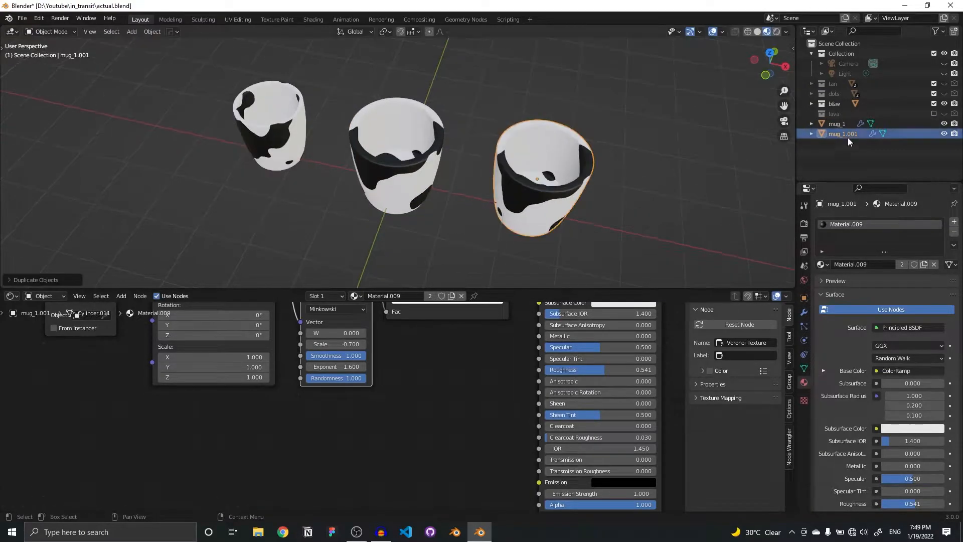
pyautogui.click(915, 124)
pyautogui.click(943, 123)
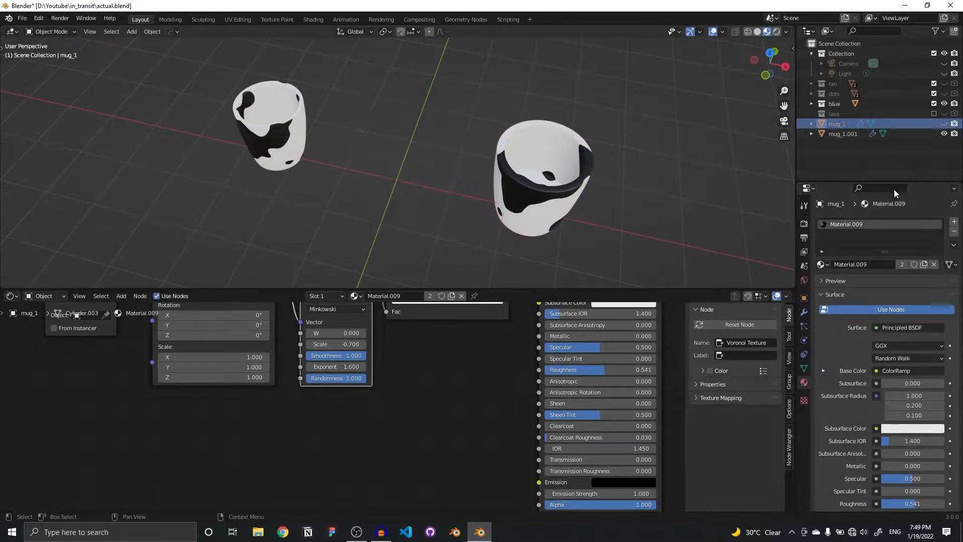
# - Move mug_1.001 along the X axis back to the spot where the hidden mug_1 stands
pyautogui.moveTo(701, 266); pyautogui.dragTo(555, 154, button='middle')
pyautogui.click(554, 154)
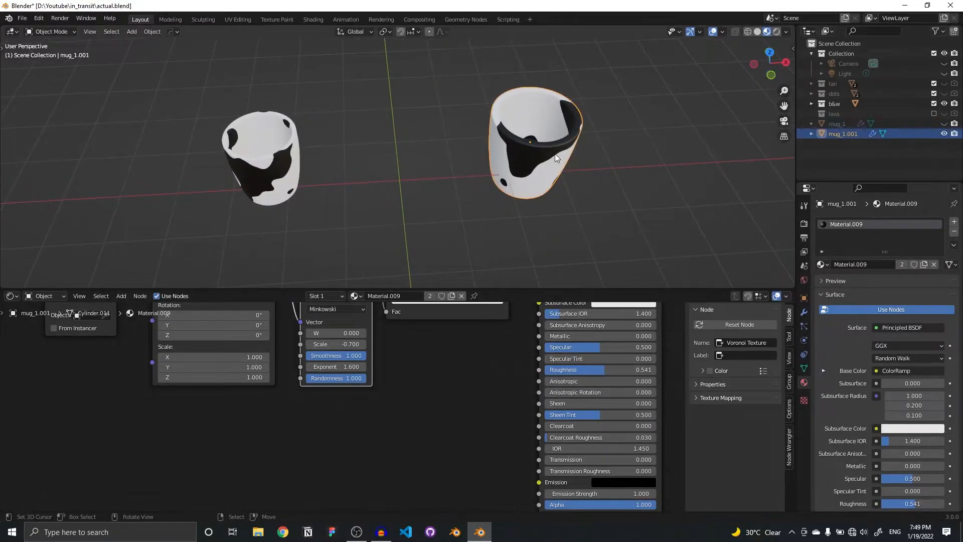
pyautogui.press('g')
pyautogui.press('z')
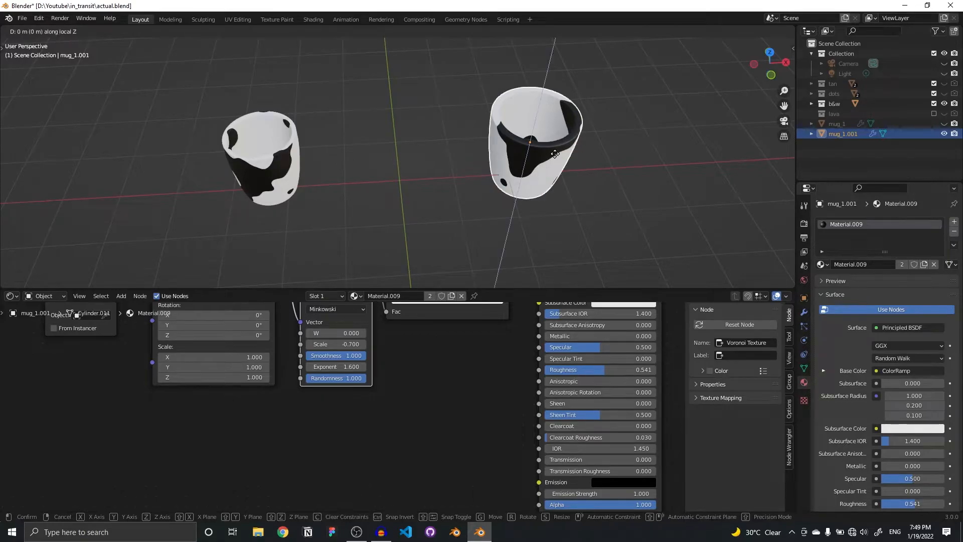
pyautogui.press('x')
pyautogui.click(423, 159)
pyautogui.moveTo(423, 159)
pyautogui.mouseDown(button='middle')
pyautogui.moveTo(484, 184)
pyautogui.moveTo(412, 160)
pyautogui.moveTo(425, 144)
pyautogui.mouseUp(button='middle')
# - Enlarge the 3D viewport over the node editor and compare the black-and-white reference mug with the copy
pyautogui.rightClick(290, 147)
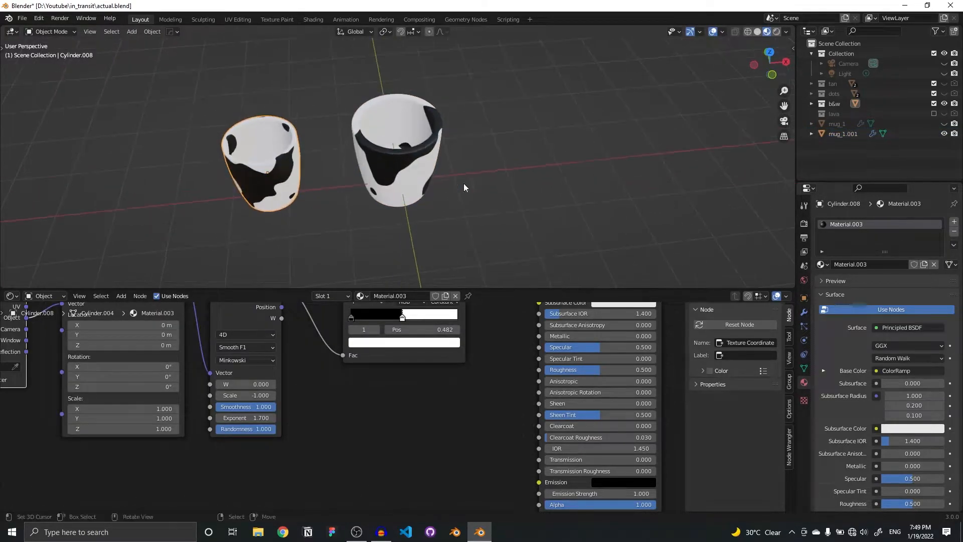
pyautogui.moveTo(603, 289); pyautogui.dragTo(601, 472)
pyautogui.moveTo(600, 452); pyautogui.dragTo(469, 376, button='middle')
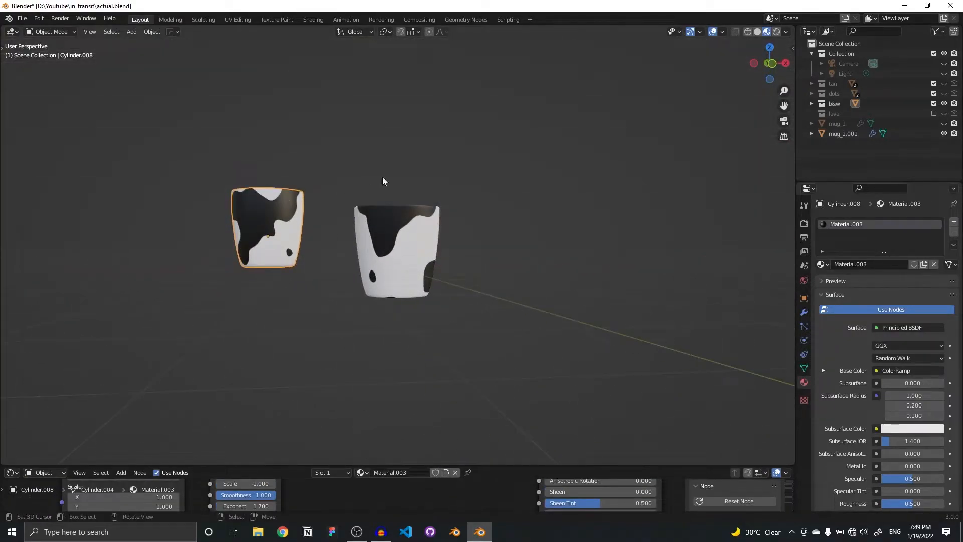
pyautogui.moveTo(365, 185); pyautogui.dragTo(371, 221, button='middle')
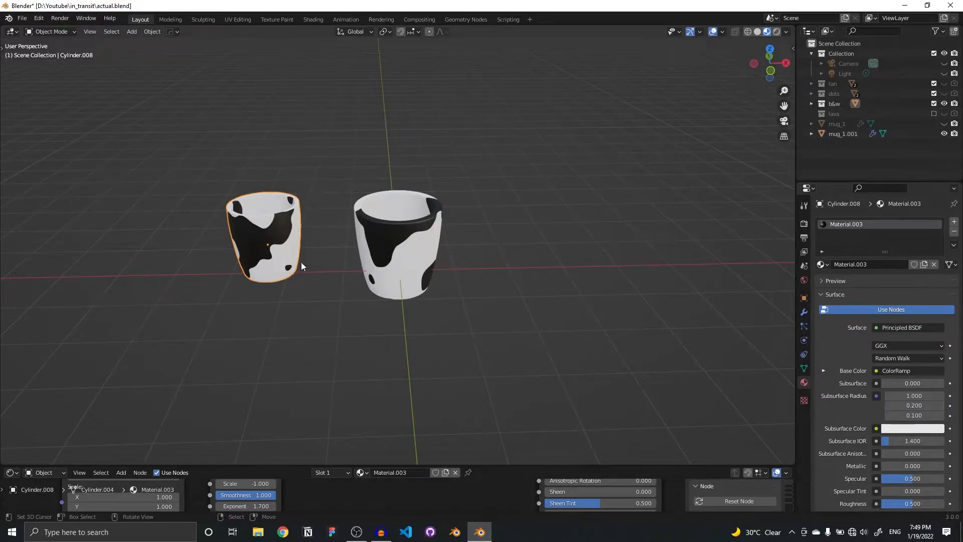
# - Exclude the b&w collection from the view layer, then enable the lava collection and make it visible
pyautogui.click(934, 103)
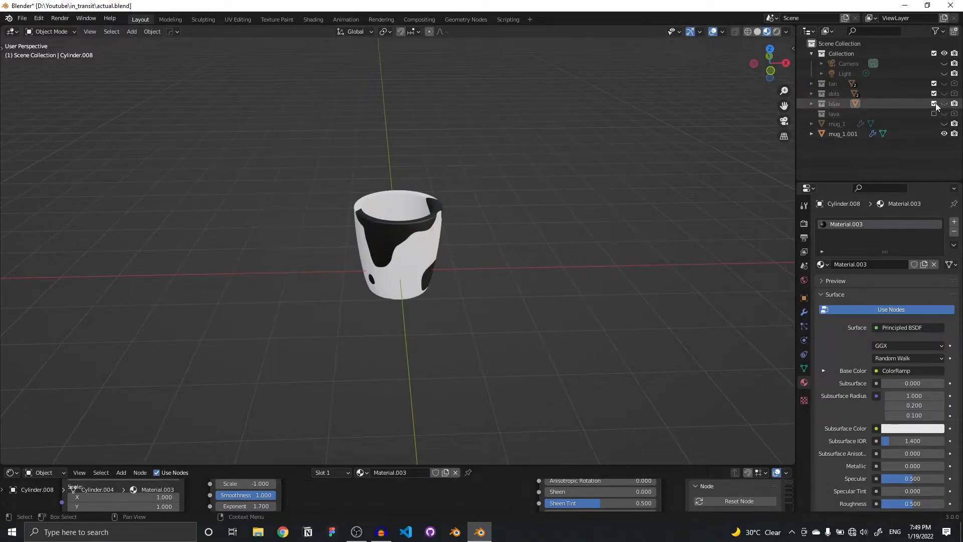
pyautogui.click(934, 113)
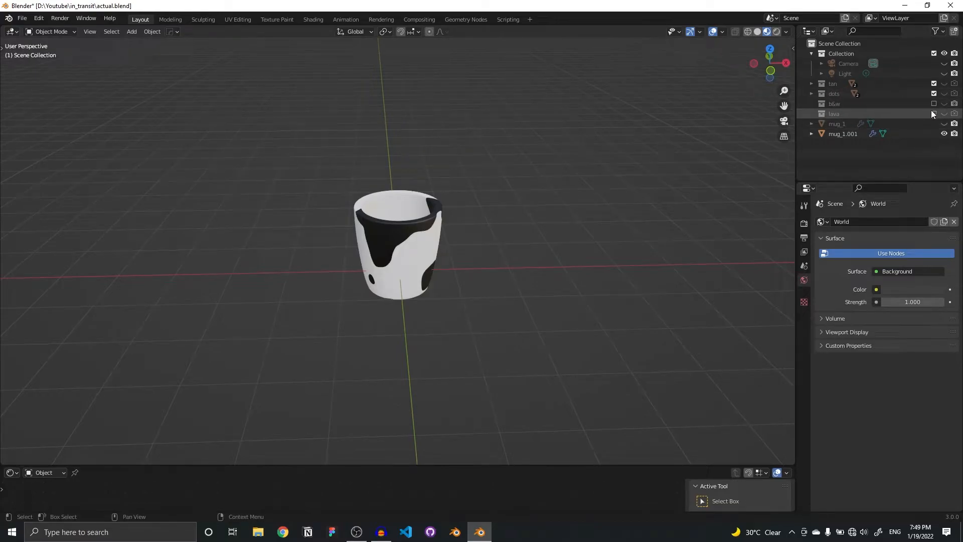
pyautogui.click(944, 114)
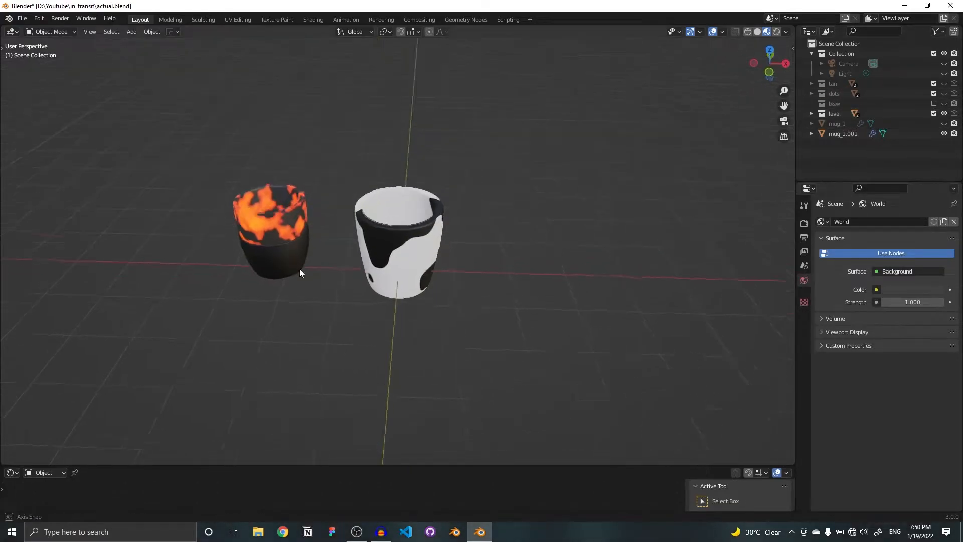
pyautogui.moveTo(303, 266); pyautogui.dragTo(327, 255, button='middle')
# - Select both parts of the lava reference mug and examine its two-piece shape in Solid shading
pyautogui.moveTo(208, 153); pyautogui.dragTo(318, 299)
pyautogui.moveTo(318, 299); pyautogui.dragTo(299, 295, button='middle')
pyautogui.scroll(3, 313, 243)
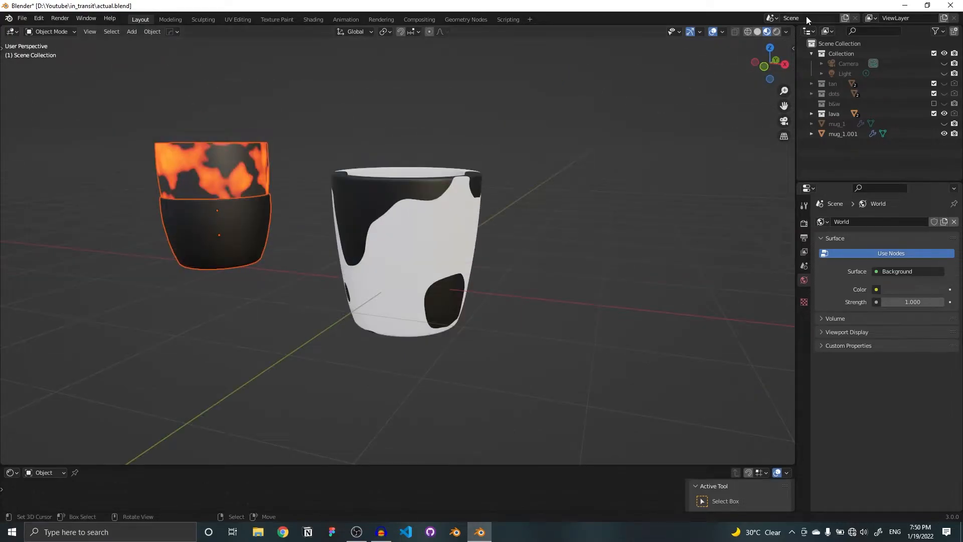
pyautogui.click(756, 31)
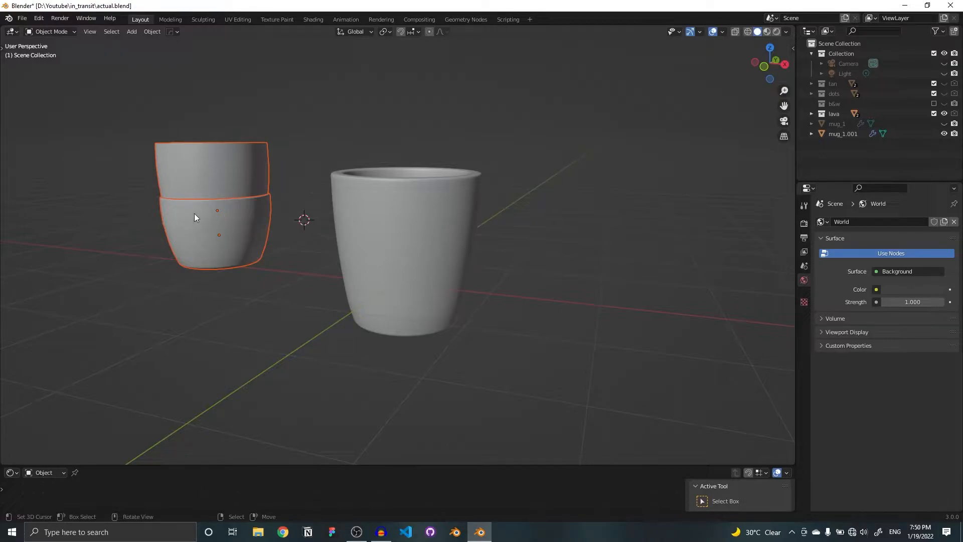
pyautogui.moveTo(336, 216); pyautogui.dragTo(351, 252, button='middle')
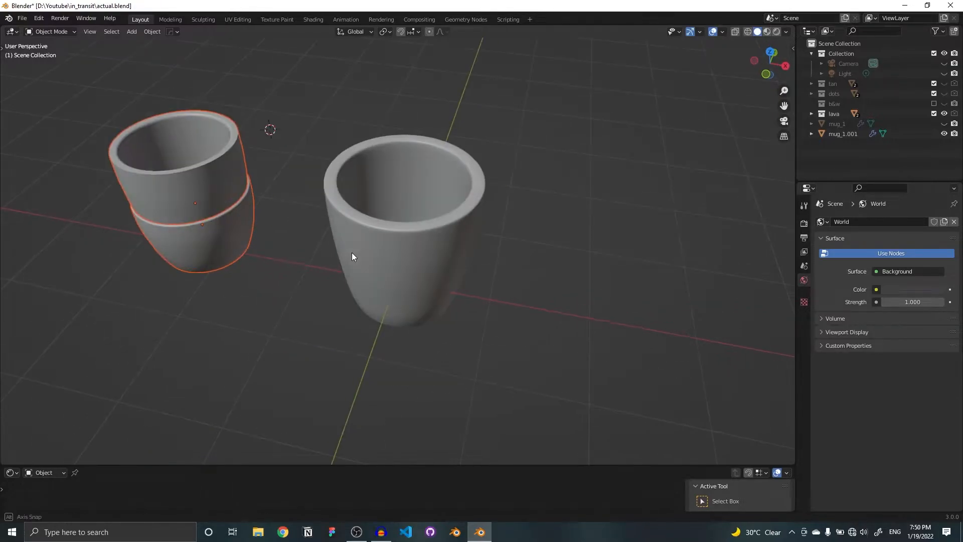
pyautogui.moveTo(515, 263); pyautogui.dragTo(523, 245, button='middle')
# - Duplicate mug_1.001 and place the copy beside it, about 2 m away
pyautogui.rightClick(451, 237)
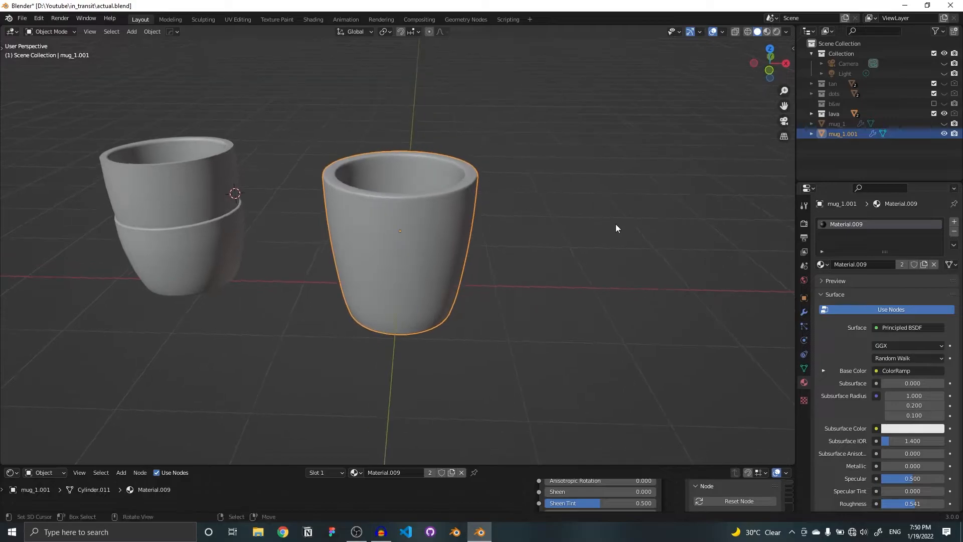
pyautogui.scroll(2, 543, 239)
pyautogui.scroll(-1, 543, 239)
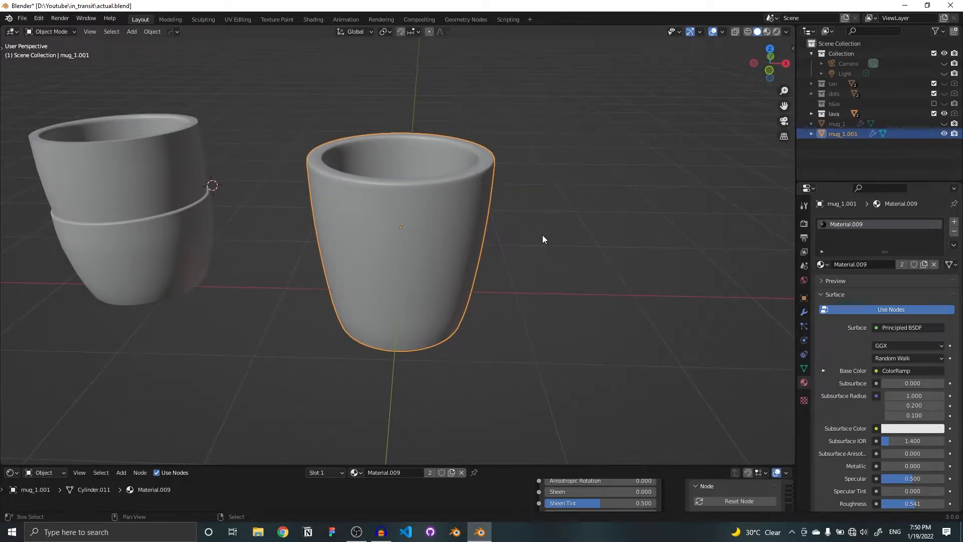
pyautogui.hotkey('shift', 'd')
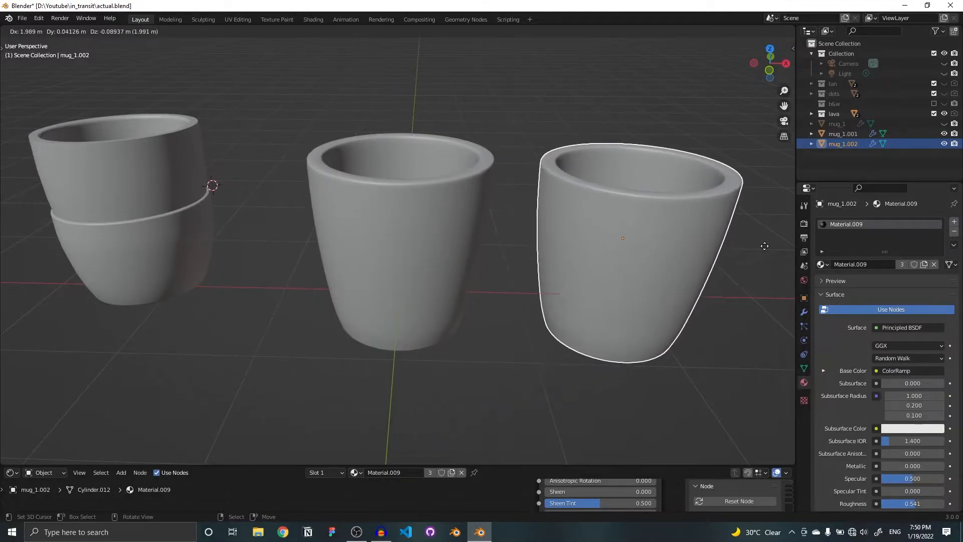
pyautogui.click(756, 248)
# - In top view, centre mug_1.002 over mug_1.001 and scale it up uniformly to about 1.19
pyautogui.moveTo(756, 248); pyautogui.dragTo(670, 264, button='middle')
pyautogui.press('`')
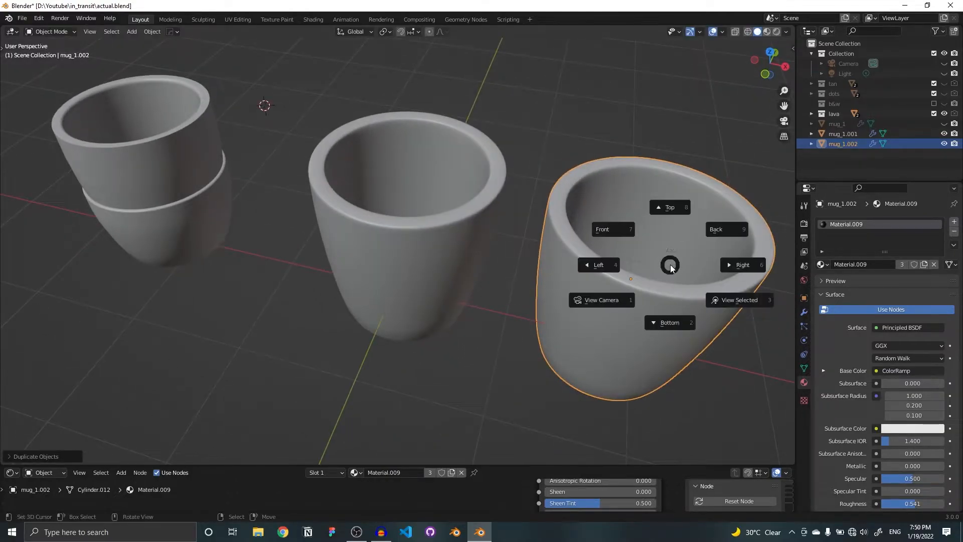
pyautogui.click(662, 209)
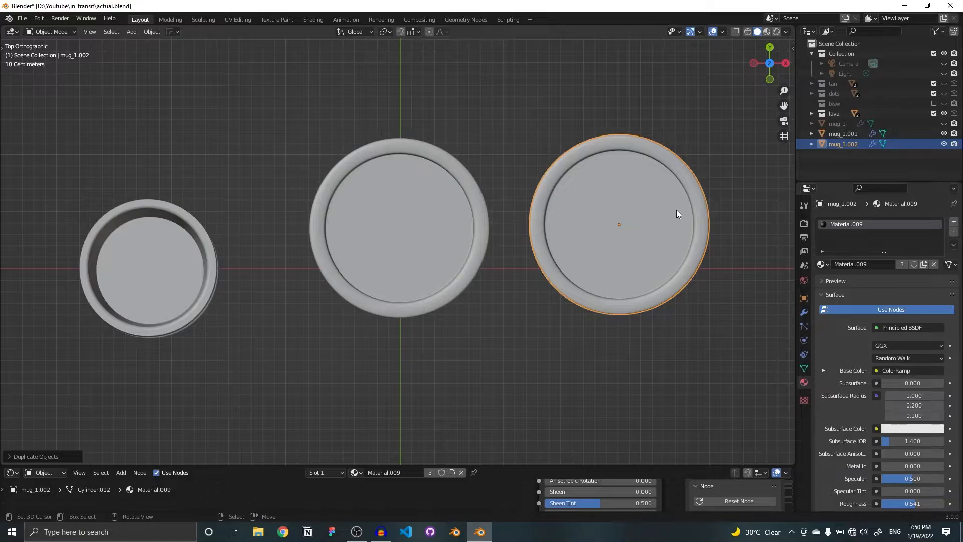
pyautogui.press('g')
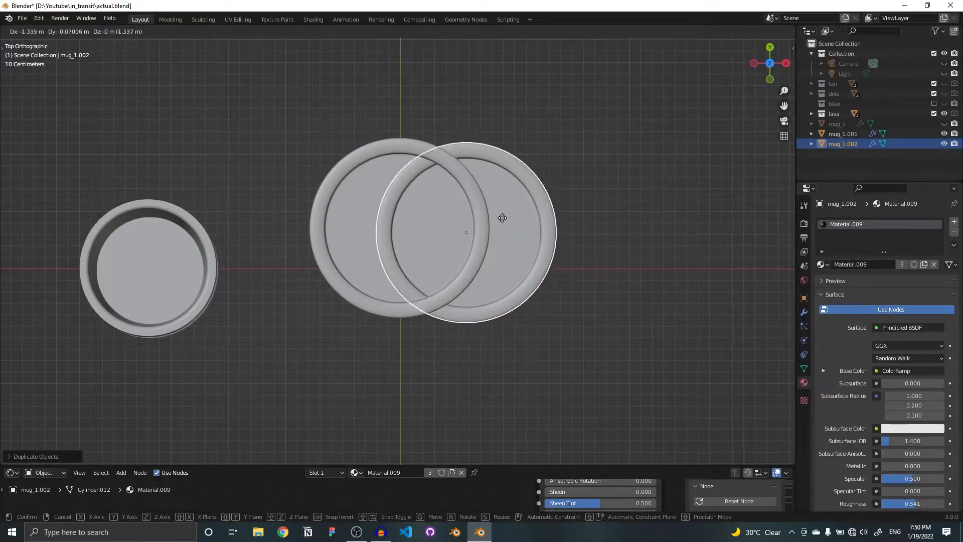
pyautogui.click(455, 213)
pyautogui.press('s')
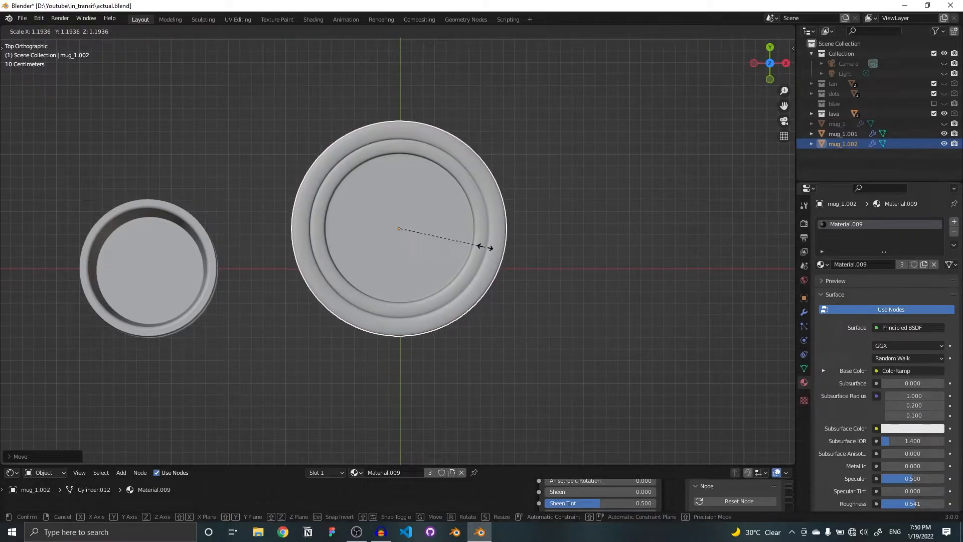
pyautogui.click(485, 247)
# - Scale mug_1.002 down along the Z axis so the inner mug sticks out above it
pyautogui.moveTo(474, 260); pyautogui.dragTo(477, 161, button='middle')
pyautogui.scroll(-2, 476, 161)
pyautogui.moveTo(490, 229); pyautogui.dragTo(489, 221, button='middle')
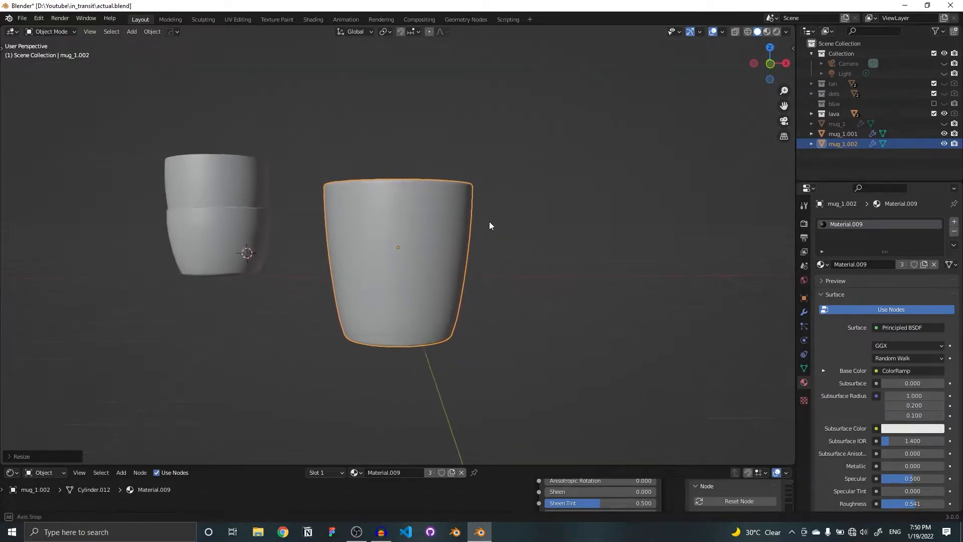
pyautogui.scroll(3, 489, 221)
pyautogui.scroll(-1, 453, 165)
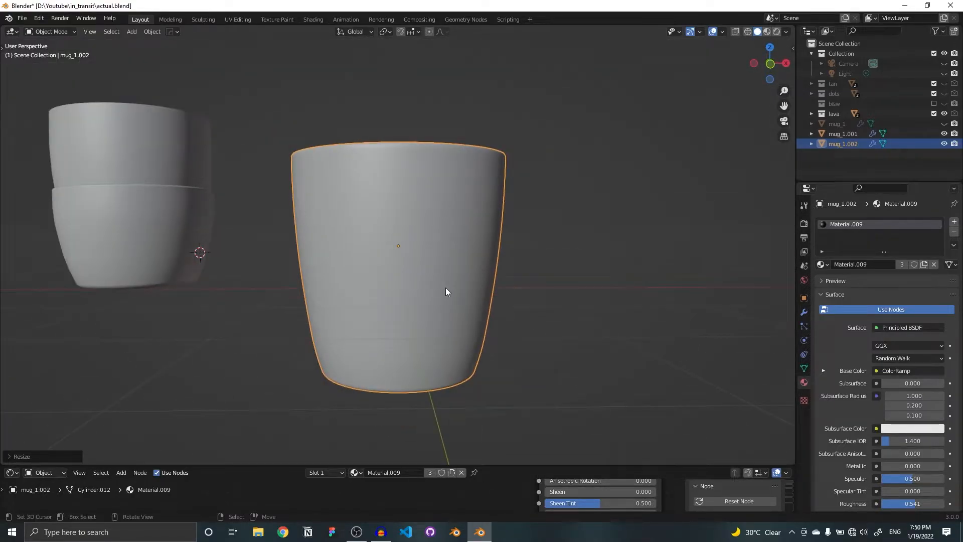
pyautogui.press('s')
pyautogui.press('z')
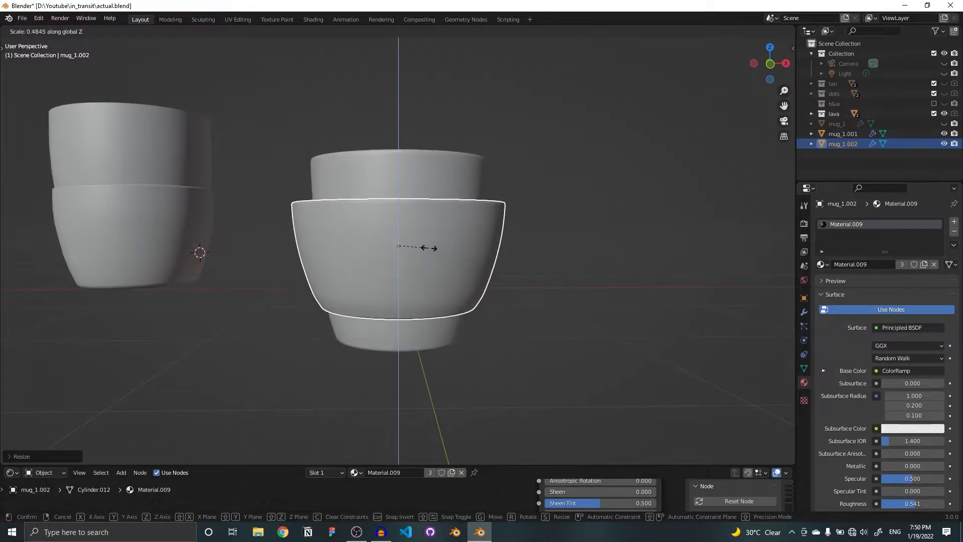
pyautogui.click(434, 261)
# - Scale mug_1.002 down slightly and uniformly so it sits closer around the inner mug
pyautogui.scroll(2, 405, 282)
pyautogui.scroll(-1, 404, 281)
pyautogui.moveTo(404, 281)
pyautogui.mouseDown(button='middle')
pyautogui.moveTo(404, 308)
pyautogui.moveTo(407, 295)
pyautogui.mouseUp(button='middle')
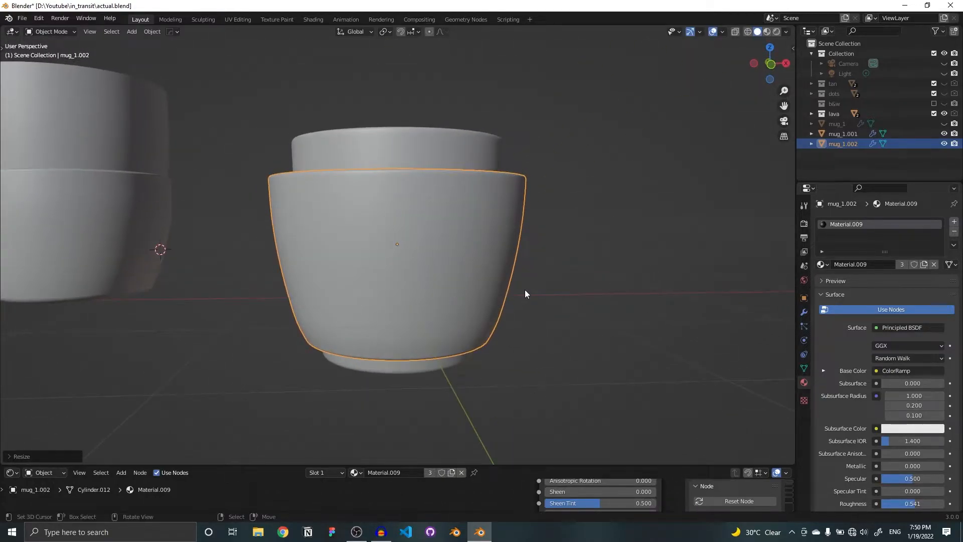
pyautogui.press('s')
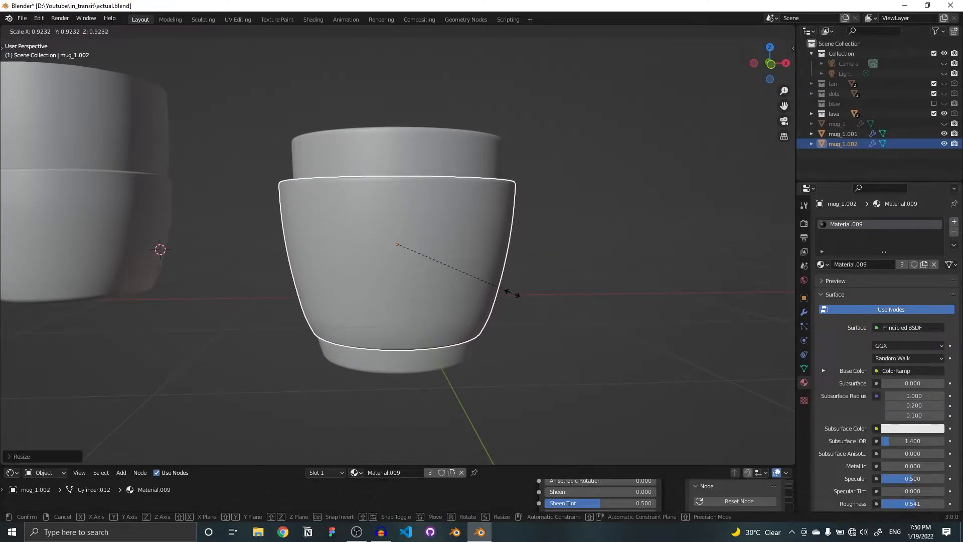
pyautogui.click(499, 300)
# - Lower mug_1.002 along the Z axis around the inner mug's lower half and scale it to fit closely
pyautogui.moveTo(498, 299); pyautogui.dragTo(440, 271, button='middle')
pyautogui.press('g')
pyautogui.press('z')
pyautogui.click(499, 314)
pyautogui.press('s')
pyautogui.click(438, 290)
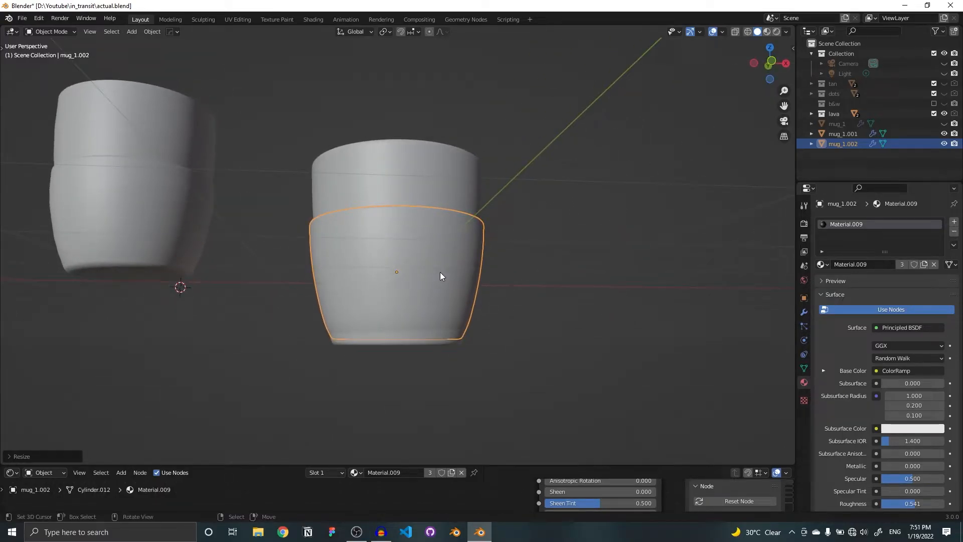
pyautogui.press('g')
pyautogui.press('z')
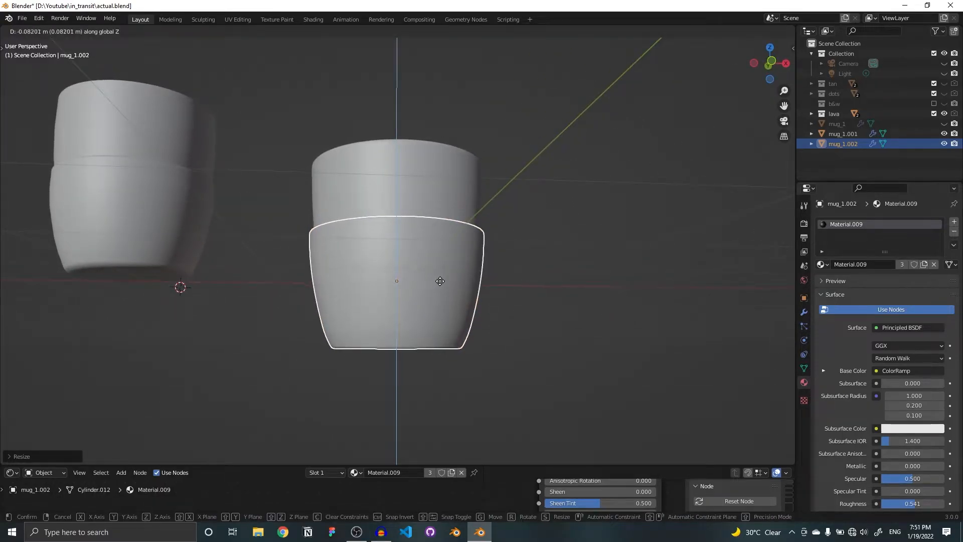
pyautogui.click(440, 281)
# - Flatten mug_1.002 slightly along the Z axis and lower it to cover the inner mug's base
pyautogui.moveTo(453, 278); pyautogui.dragTo(486, 264, button='middle')
pyautogui.scroll(3, 446, 252)
pyautogui.scroll(-3, 477, 244)
pyautogui.scroll(4, 404, 253)
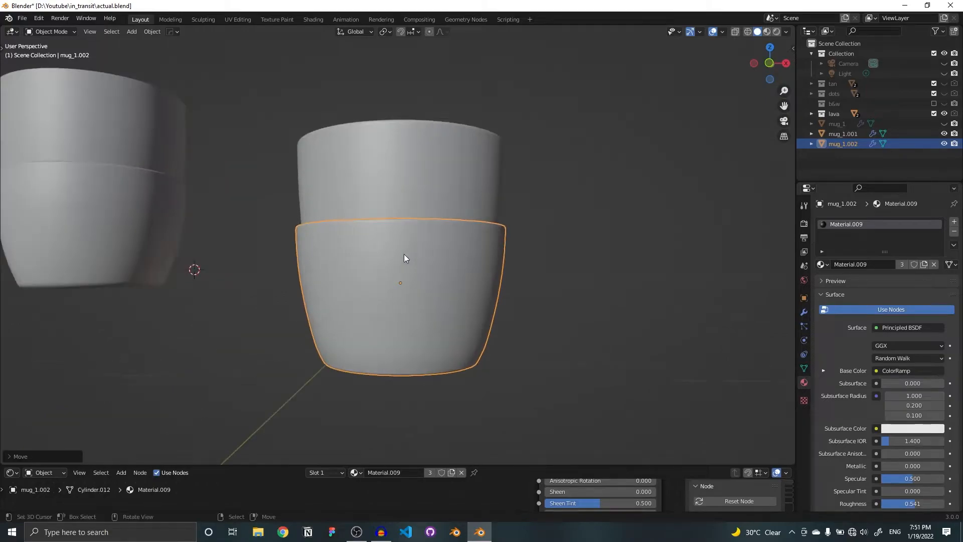
pyautogui.press('s')
pyautogui.press('z')
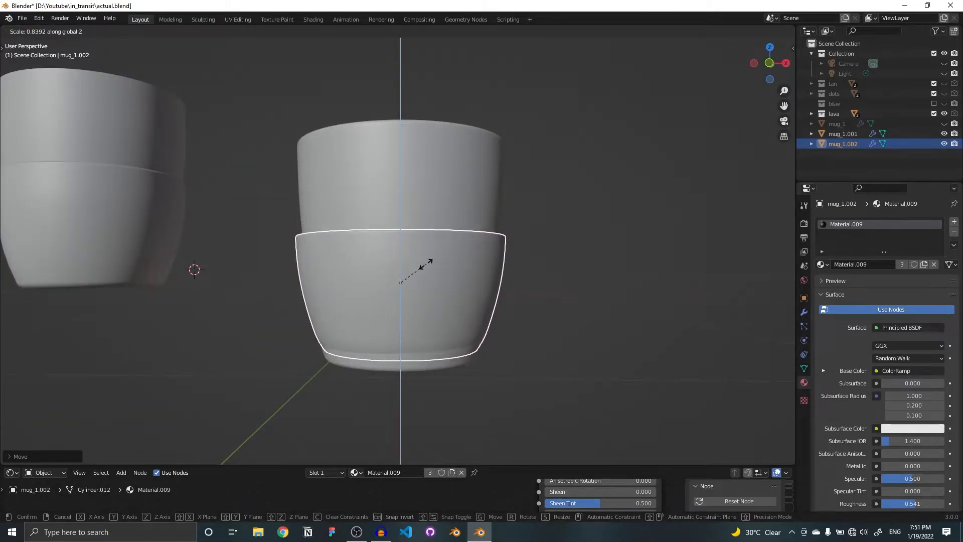
pyautogui.click(426, 264)
pyautogui.press('g')
pyautogui.press('z')
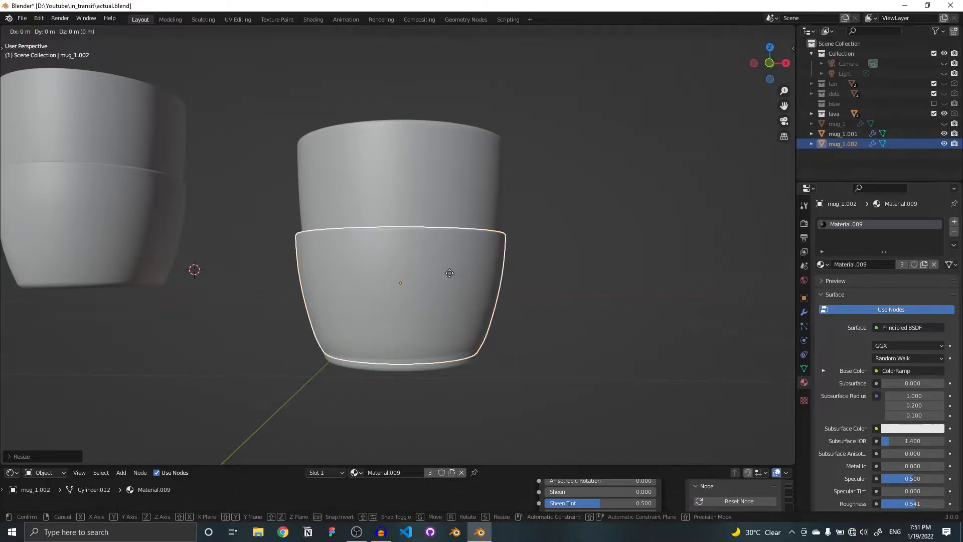
pyautogui.click(463, 297)
# - Deselect the outer shell and compare the nested mug's proportions with the lava reference mug
pyautogui.moveTo(462, 297); pyautogui.dragTo(536, 306, button='middle')
pyautogui.click(520, 288)
pyautogui.scroll(2, 374, 261)
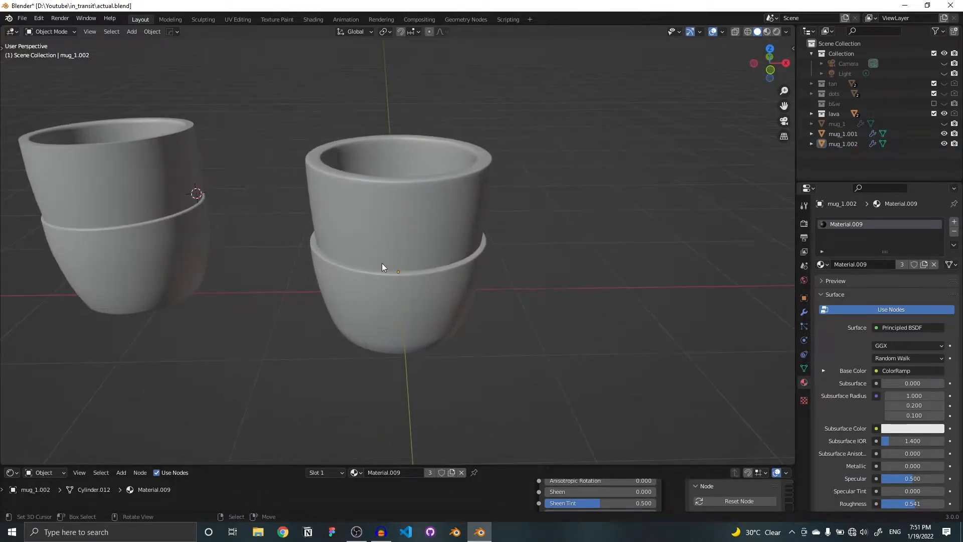
pyautogui.scroll(1, 249, 265)
pyautogui.moveTo(225, 263); pyautogui.dragTo(271, 257, button='middle')
pyautogui.scroll(-1, 321, 273)
pyautogui.scroll(1, 352, 280)
# - Reselect mug_1.002 and fine-tune its uniform scale around the inner mug
pyautogui.rightClick(464, 288)
pyautogui.moveTo(497, 290); pyautogui.dragTo(482, 276, button='middle')
pyautogui.press('s')
pyautogui.click(487, 284)
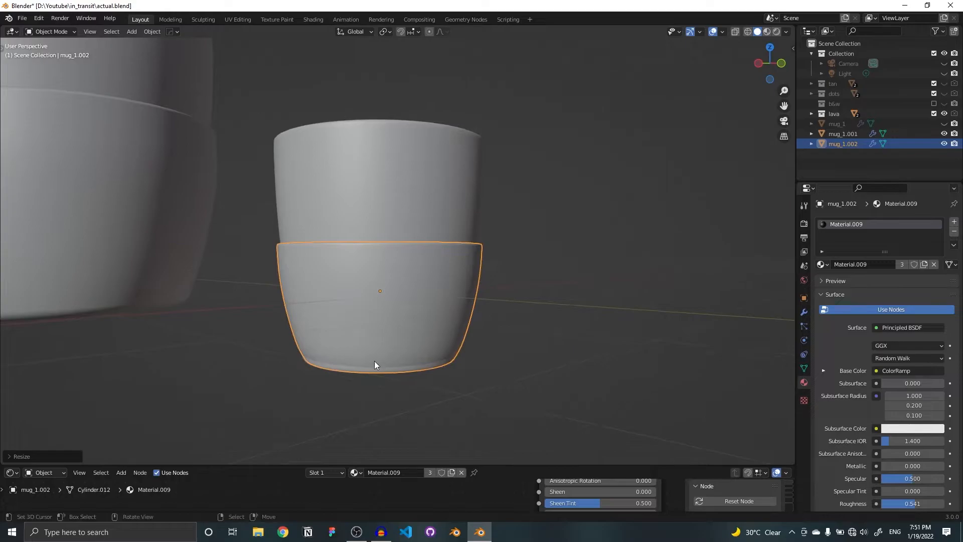
# - Lower mug_1.002 slightly along the Z axis around the inner mug, then clear the selection
pyautogui.moveTo(425, 299); pyautogui.dragTo(425, 315, button='middle')
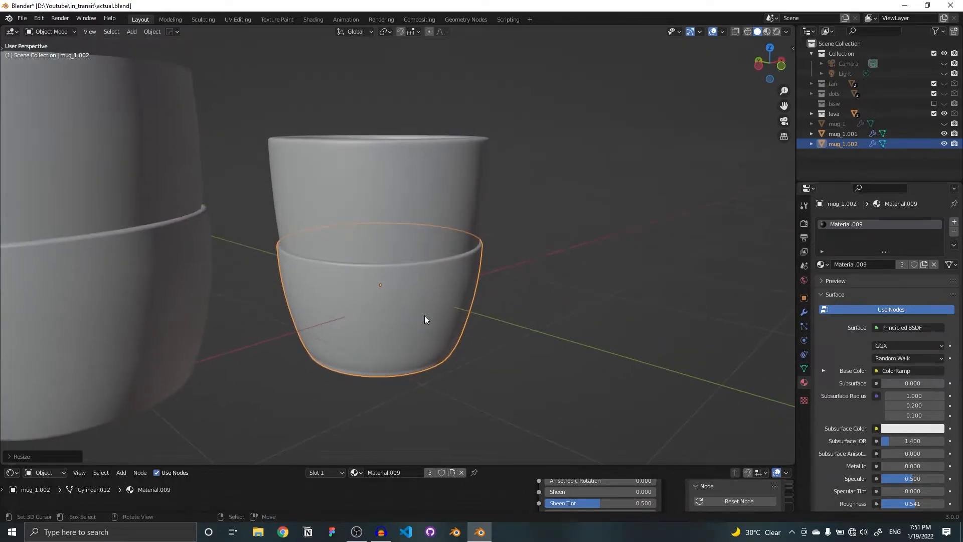
pyautogui.press('g')
pyautogui.press('z')
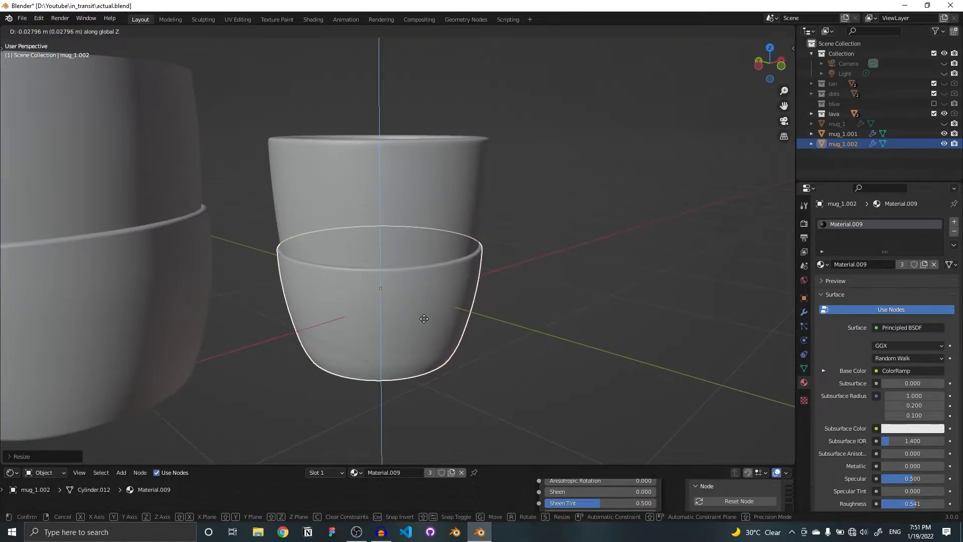
pyautogui.click(496, 326)
pyautogui.moveTo(497, 326)
pyautogui.mouseDown(button='middle')
pyautogui.moveTo(504, 293)
pyautogui.moveTo(477, 302)
pyautogui.moveTo(477, 258)
pyautogui.moveTo(270, 213)
pyautogui.mouseUp(button='middle')
pyautogui.hotkey('alt', 'a')
pyautogui.scroll(-3, 477, 302)
pyautogui.scroll(2, 478, 241)
# - Switch the viewport to Material Preview shading and view the nested mug beside the lava reference mug
pyautogui.click(767, 32)
pyautogui.moveTo(358, 235)
pyautogui.mouseDown(button='middle')
pyautogui.moveTo(303, 289)
pyautogui.moveTo(299, 235)
pyautogui.mouseUp(button='middle')
pyautogui.scroll(2, 315, 237)
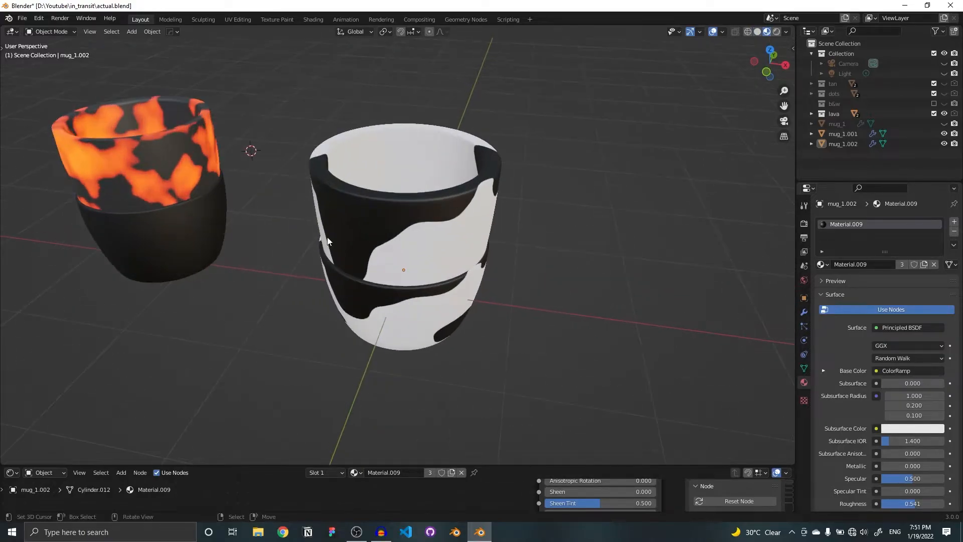
pyautogui.scroll(-1, 437, 241)
# - Remove the black-and-white patterned material from both mug_1.001 and mug_1.002, enlarging the node editor area
pyautogui.click(416, 315)
pyautogui.click(458, 241)
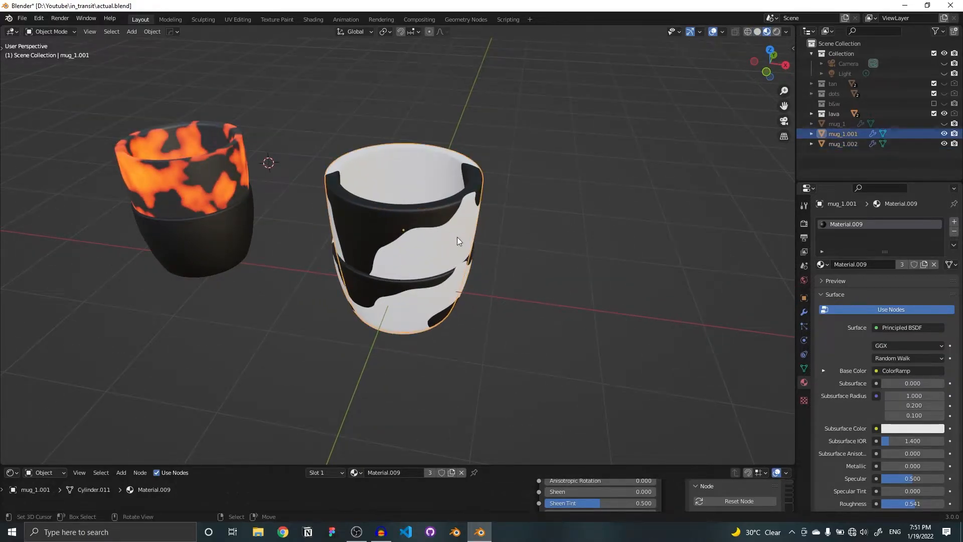
pyautogui.moveTo(611, 463); pyautogui.dragTo(631, 321)
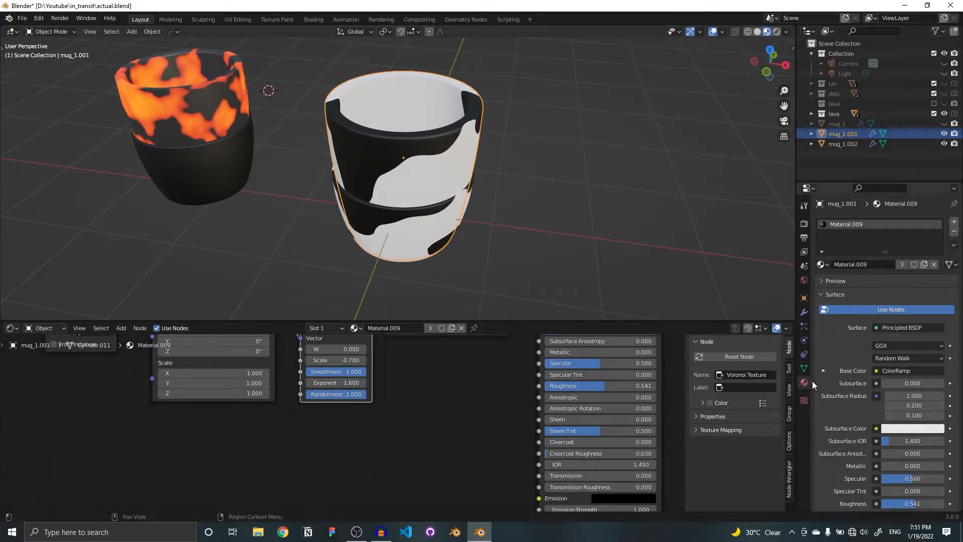
pyautogui.click(439, 203)
pyautogui.click(955, 232)
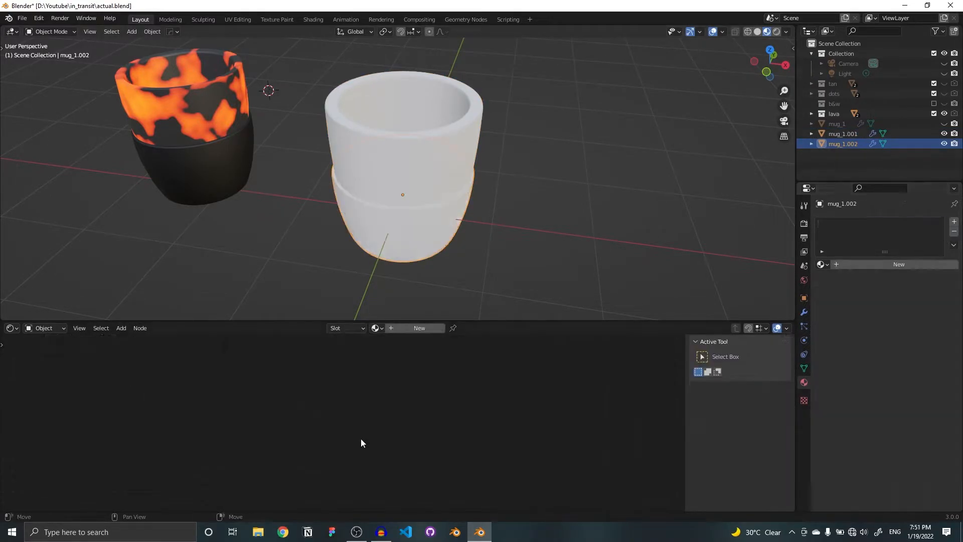
# - Enlarge the node editor further and inspect the shader nodes of the lava mug's lower shell
pyautogui.moveTo(469, 321); pyautogui.dragTo(479, 272)
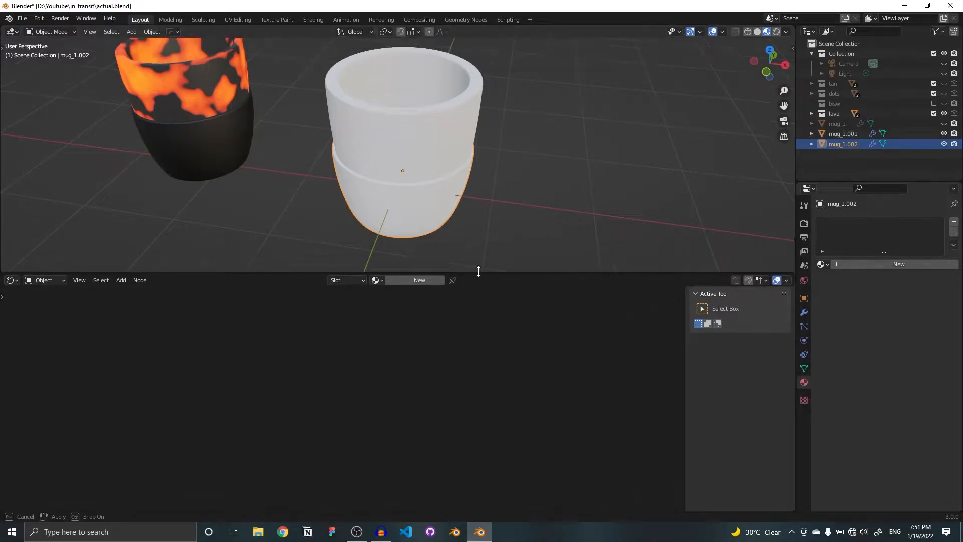
pyautogui.moveTo(191, 69); pyautogui.dragTo(399, 150, button='middle')
pyautogui.click(332, 120)
pyautogui.click(312, 189)
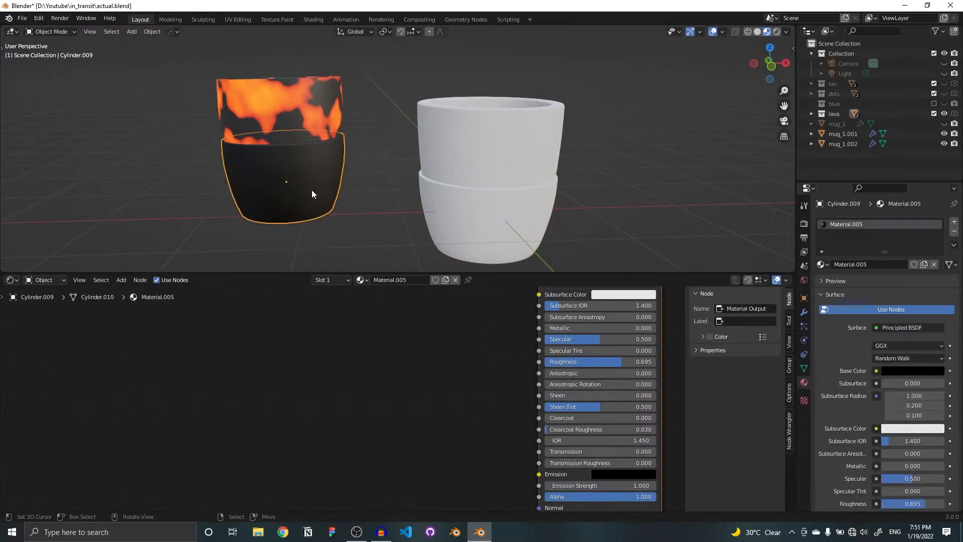
pyautogui.moveTo(520, 394); pyautogui.dragTo(329, 403, button='middle')
pyautogui.scroll(-3, 289, 405)
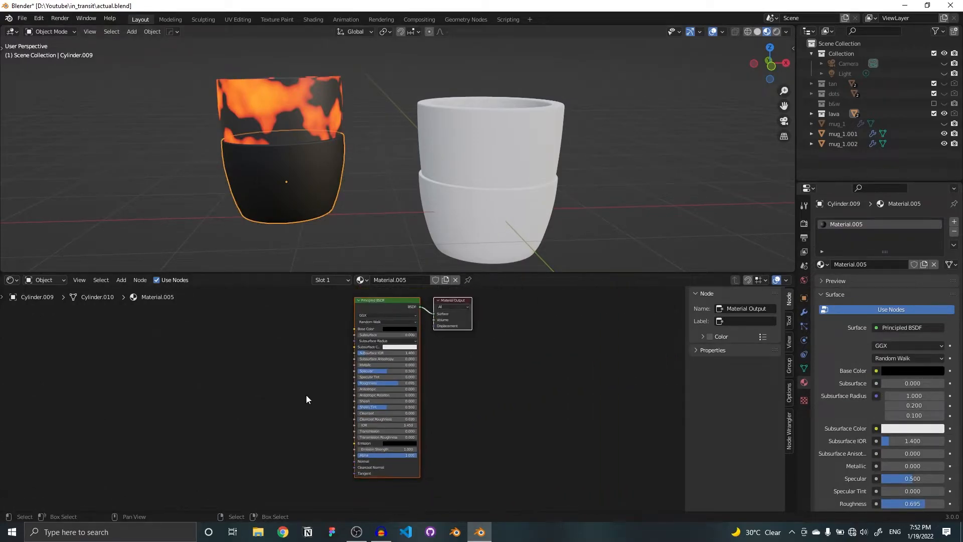
pyautogui.moveTo(618, 353); pyautogui.dragTo(571, 379, button='middle')
pyautogui.scroll(1, 571, 380)
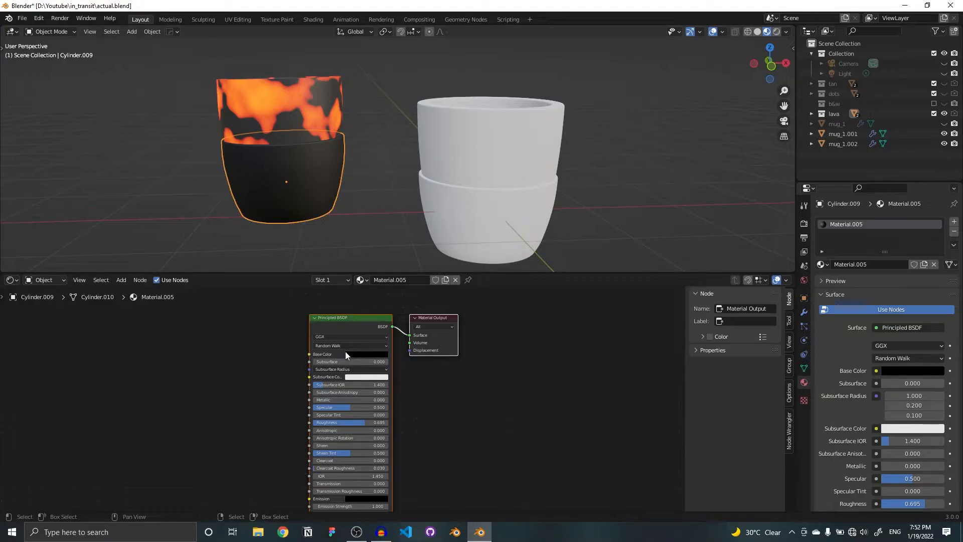
# - Create a new material on mug_1.002 and check the hex base color of the lava mug's lower shell
pyautogui.click(518, 216)
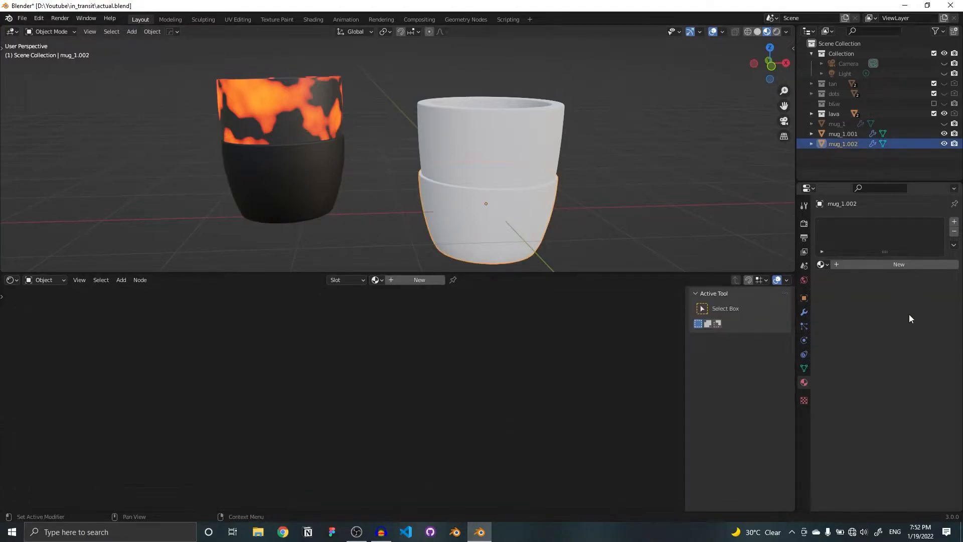
pyautogui.click(910, 265)
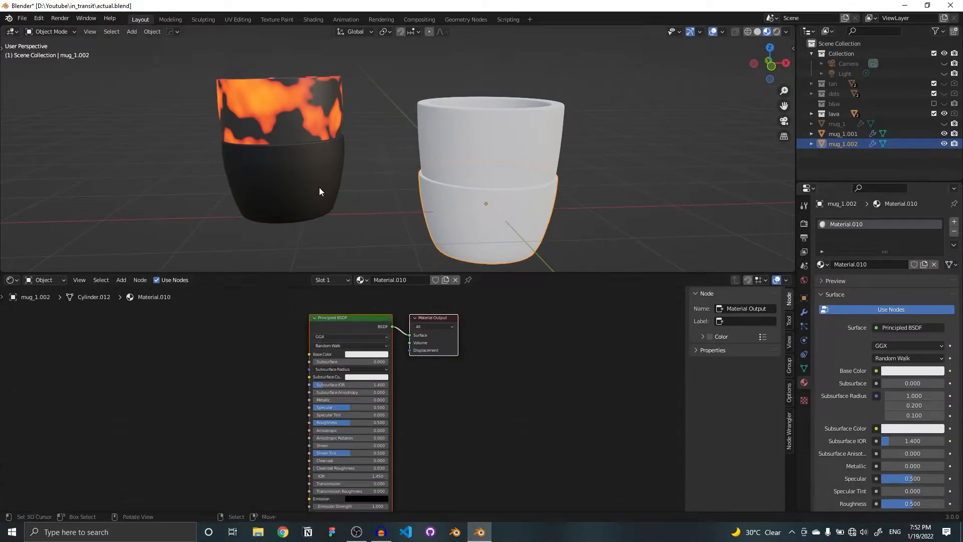
pyautogui.click(309, 166)
pyautogui.click(358, 354)
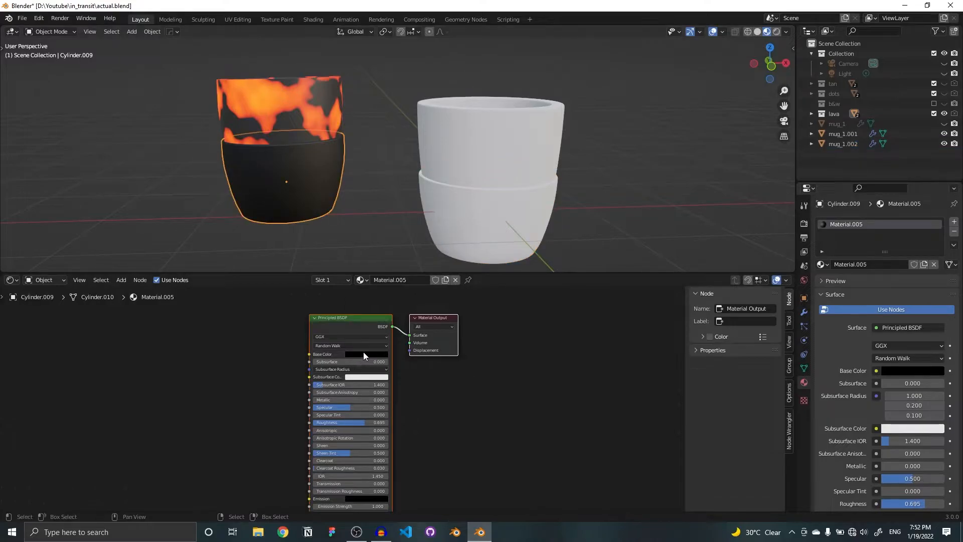
pyautogui.click(397, 313)
# - Set the Base Color of mug_1.002's material to hex 000000
pyautogui.click(495, 225)
pyautogui.click(357, 354)
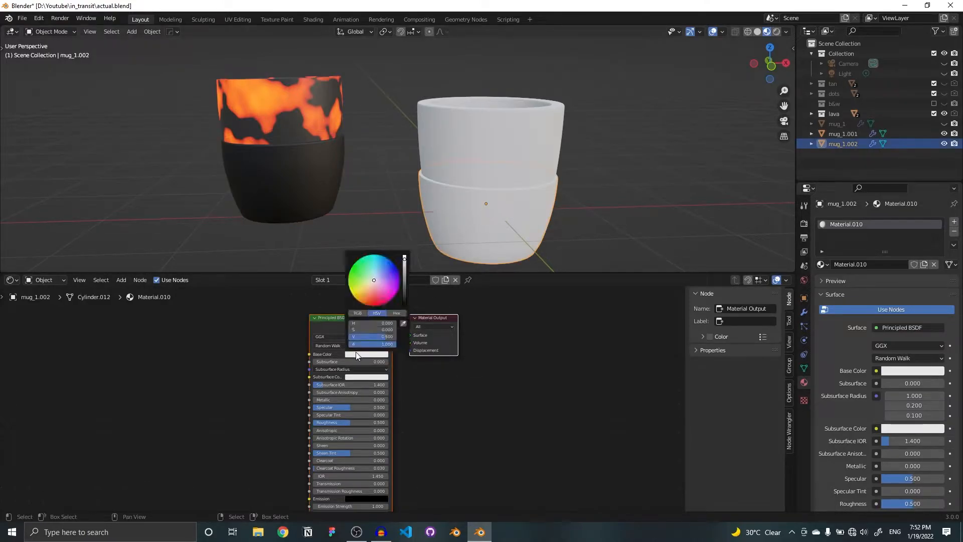
pyautogui.click(396, 314)
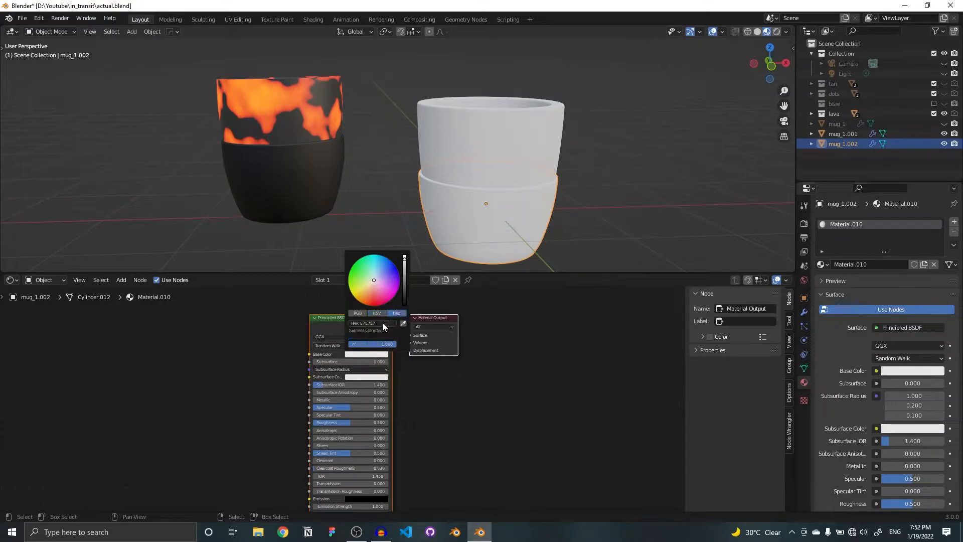
pyautogui.write('000000')
pyautogui.press('Return')
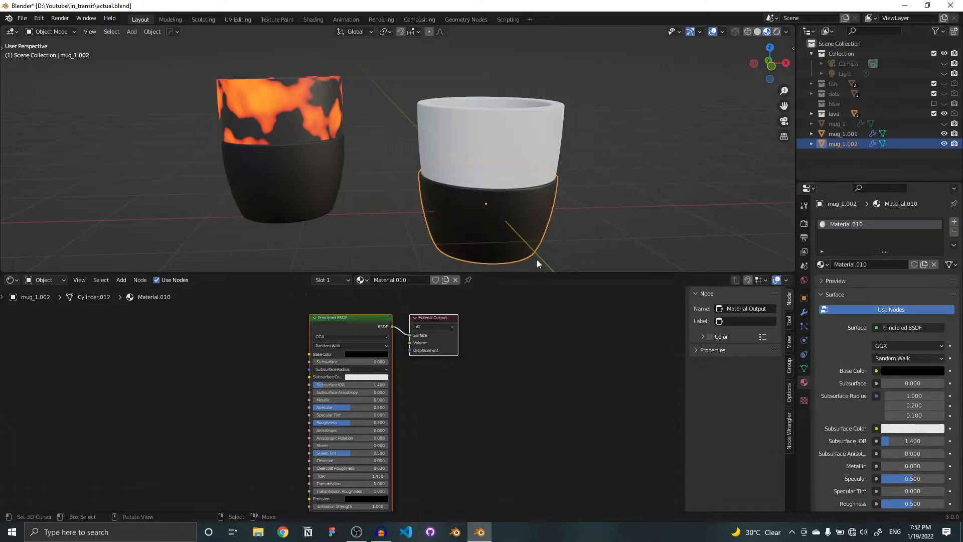
# - Check the lava mug's lower shell roughness and set the Roughness of mug_1.002's material to 0.6
pyautogui.click(309, 181)
pyautogui.scroll(3, 559, 210)
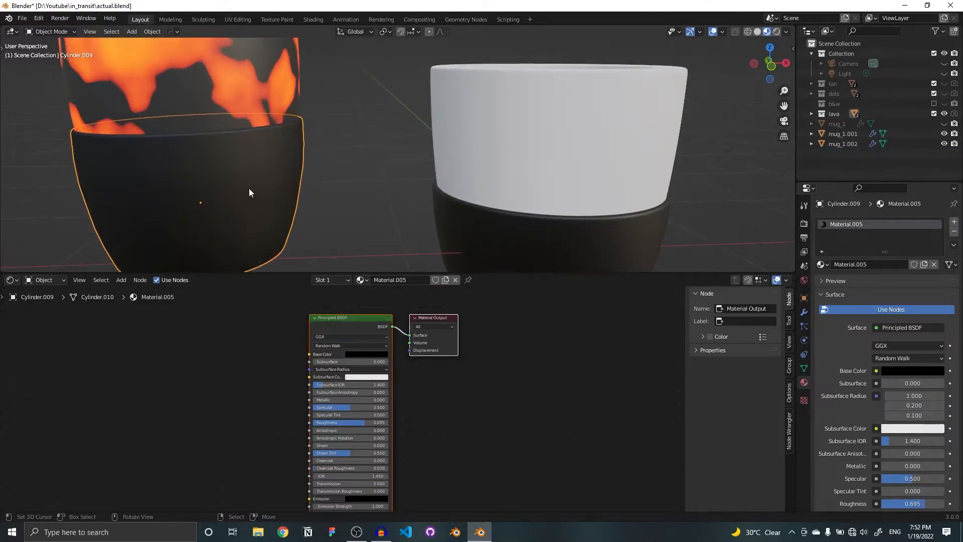
pyautogui.moveTo(272, 151); pyautogui.dragTo(306, 151, button='middle')
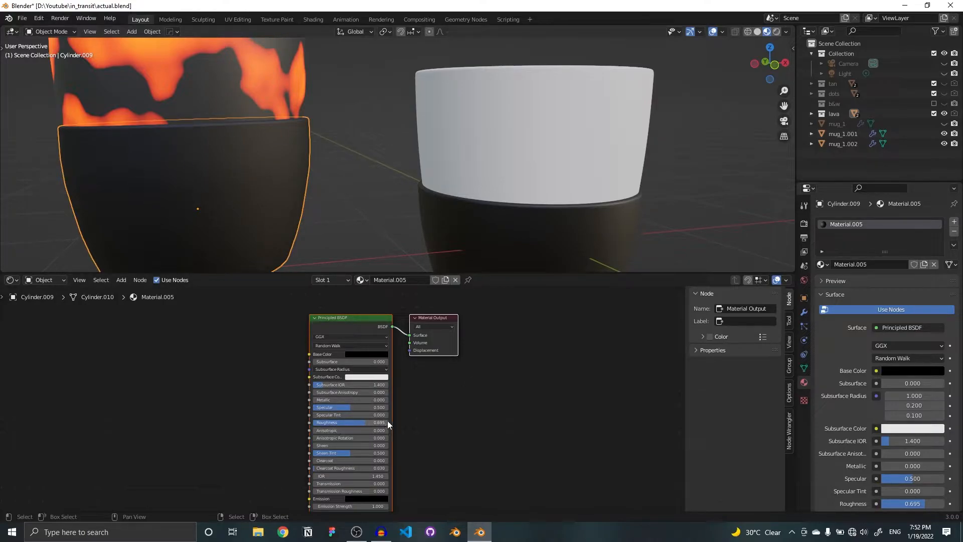
pyautogui.click(552, 245)
pyautogui.click(355, 424)
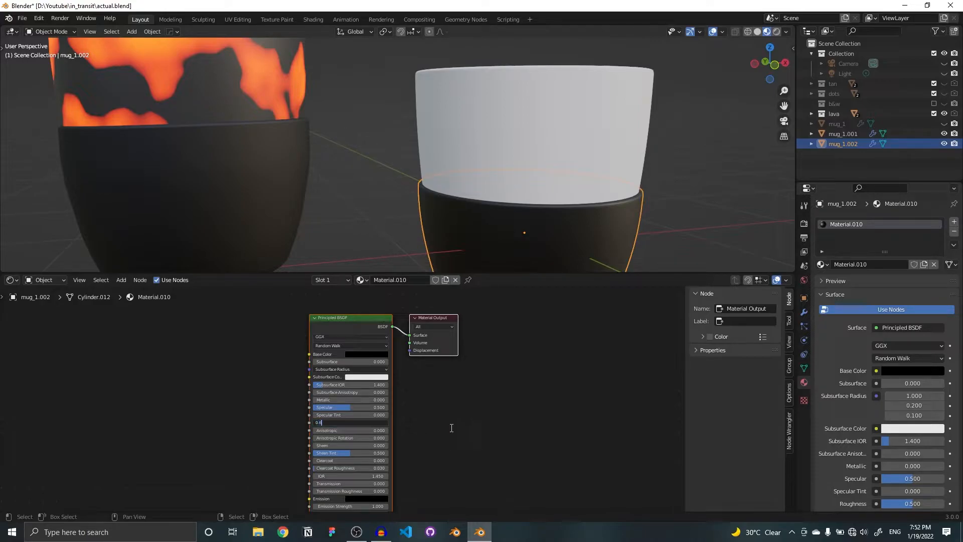
pyautogui.press('Return')
# - Inspect the Texture Coordinate, Mapping, Noise Texture and ColorRamp nodes of the lava mug's inner material
pyautogui.moveTo(490, 200); pyautogui.dragTo(586, 184, button='middle')
pyautogui.moveTo(341, 111); pyautogui.dragTo(461, 144, button='middle')
pyautogui.click(289, 113)
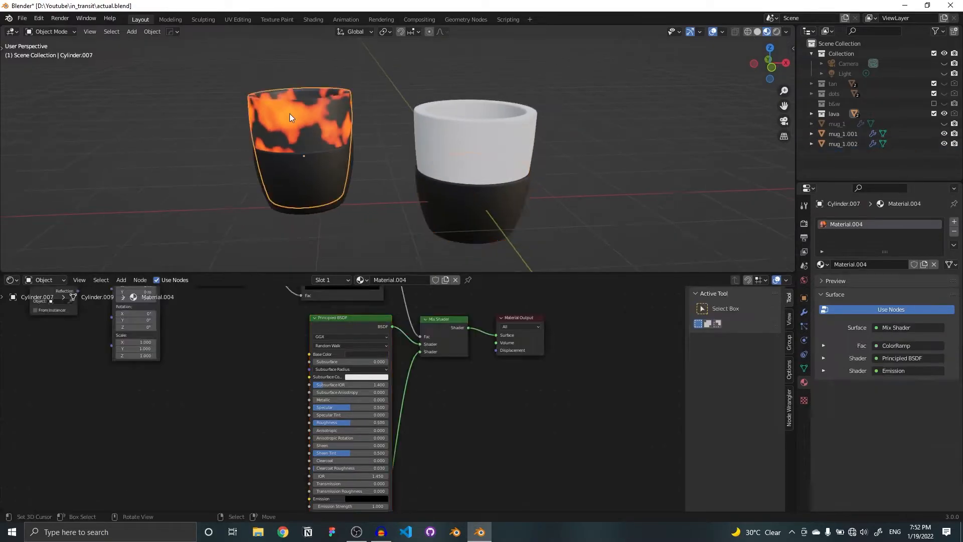
pyautogui.click(482, 146)
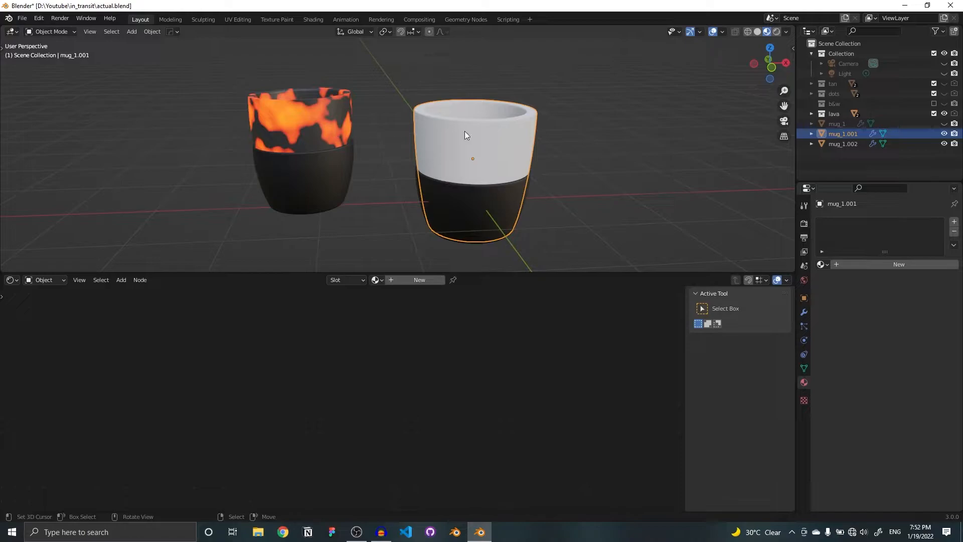
pyautogui.click(306, 129)
pyautogui.click(515, 157)
pyautogui.rightClick(341, 134)
pyautogui.scroll(-5, 559, 460)
pyautogui.moveTo(477, 437); pyautogui.dragTo(510, 455, button='middle')
pyautogui.scroll(4, 343, 328)
pyautogui.moveTo(320, 307); pyautogui.dragTo(372, 404, button='middle')
pyautogui.scroll(4, 377, 402)
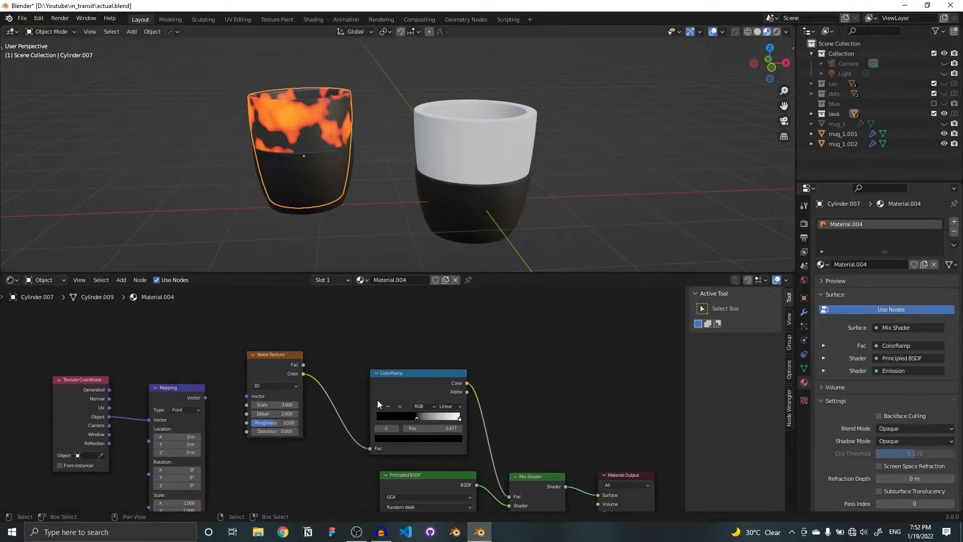
# - Examine how the lava material mixes its Principled BSDF and Emission shaders into the Material Output
pyautogui.moveTo(337, 374); pyautogui.dragTo(328, 345, button='middle')
pyautogui.scroll(-4, 513, 417)
pyautogui.moveTo(502, 449); pyautogui.dragTo(427, 387, button='middle')
pyautogui.scroll(4, 421, 384)
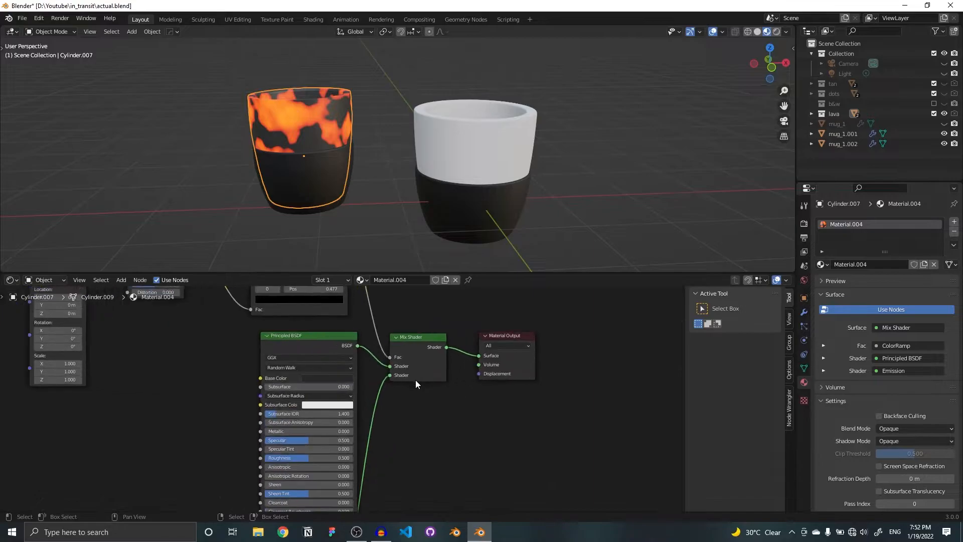
pyautogui.moveTo(470, 453); pyautogui.dragTo(462, 305, button='middle')
pyautogui.scroll(-1, 402, 381)
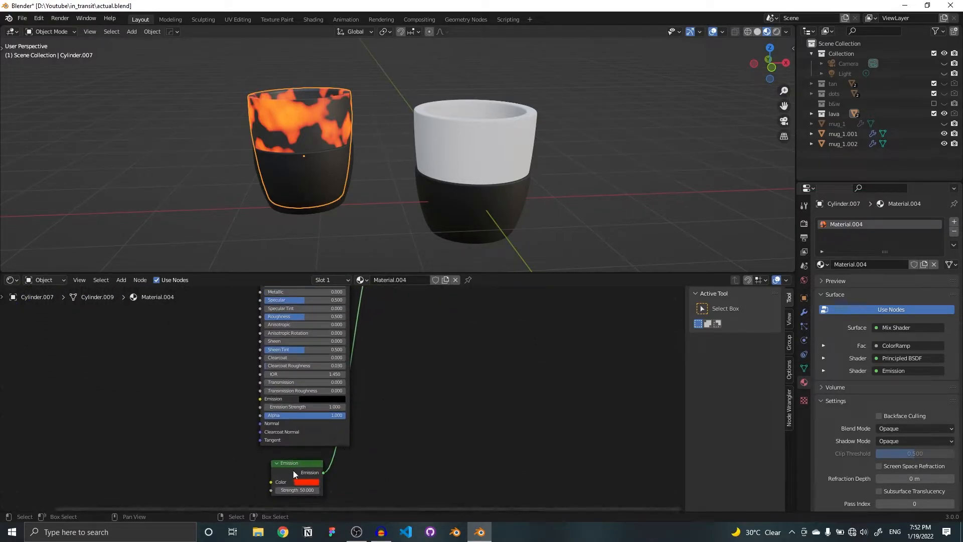
pyautogui.scroll(-3, 294, 470)
pyautogui.moveTo(527, 380); pyautogui.dragTo(476, 485, button='middle')
pyautogui.moveTo(484, 393); pyautogui.dragTo(439, 443, button='middle')
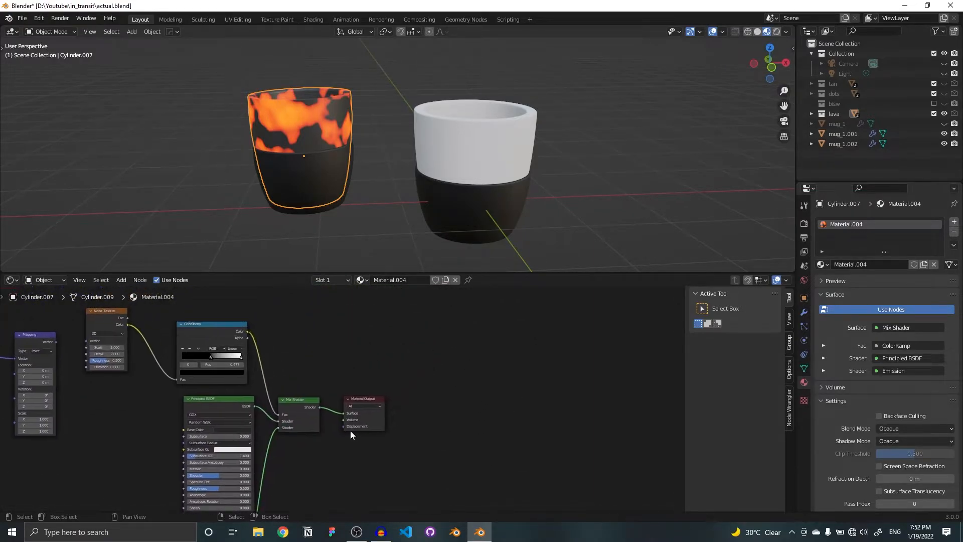
pyautogui.scroll(4, 350, 430)
pyautogui.scroll(1, 350, 430)
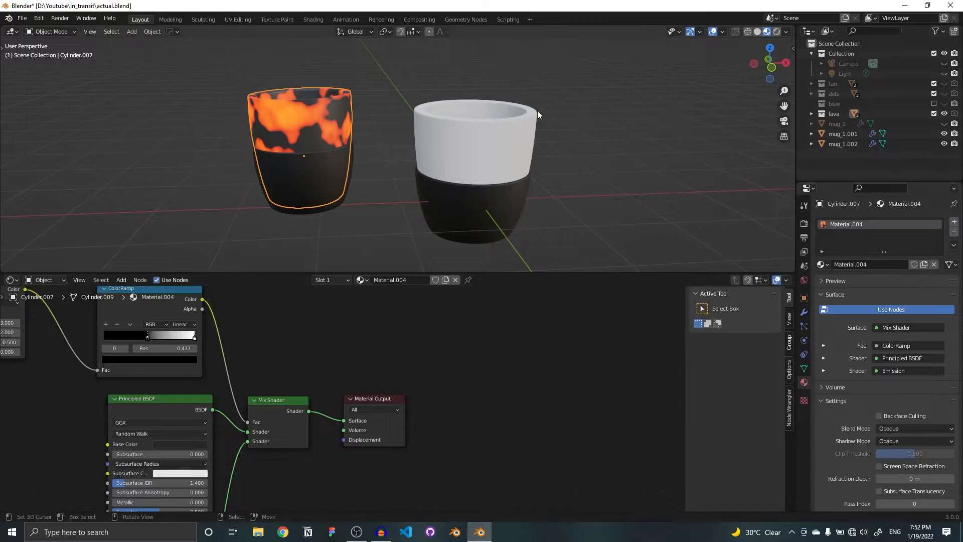
# - Create a new material on the inner mug, mug_1.001, and bring its shader nodes into view
pyautogui.click(498, 136)
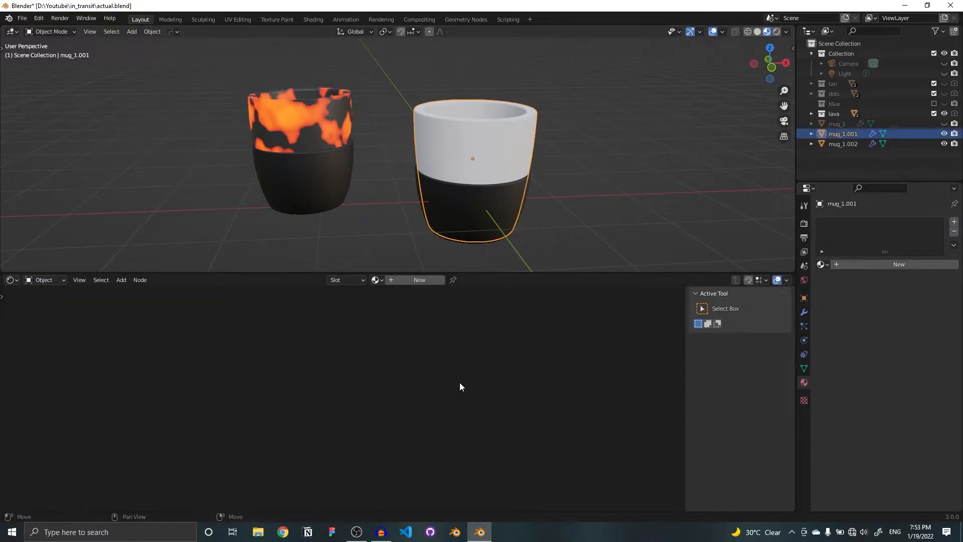
pyautogui.click(853, 266)
pyautogui.moveTo(395, 324); pyautogui.dragTo(506, 293, button='middle')
pyautogui.scroll(-1, 503, 297)
pyautogui.moveTo(420, 350); pyautogui.dragTo(367, 344, button='middle')
# - Add a Mix Shader node and insert it between the Principled BSDF and the Material Output
pyautogui.click(121, 279)
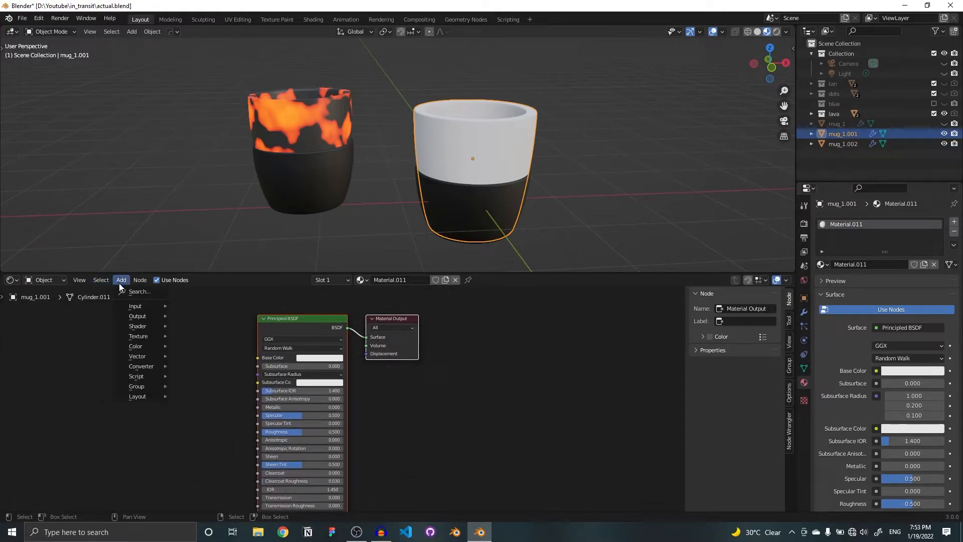
pyautogui.click(125, 291)
pyautogui.write('mix')
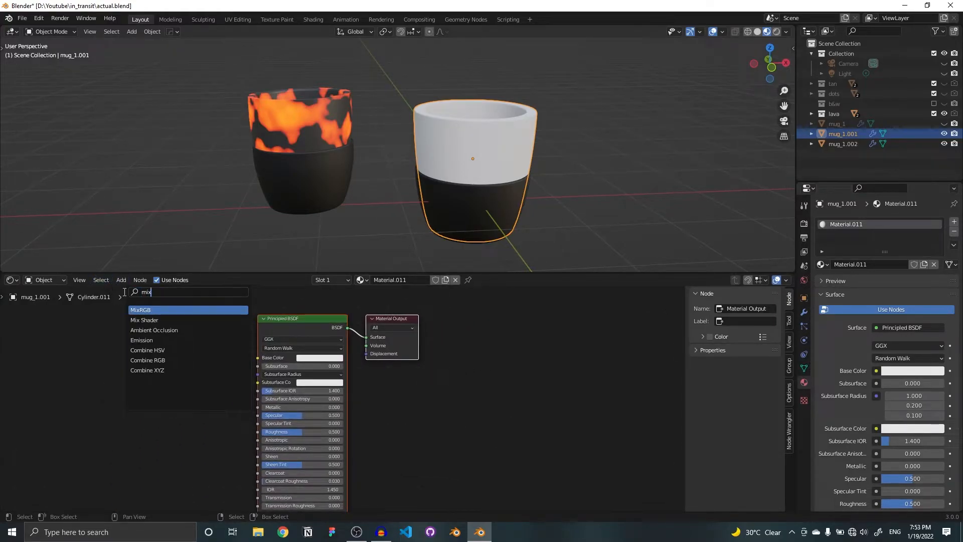
pyautogui.click(144, 319)
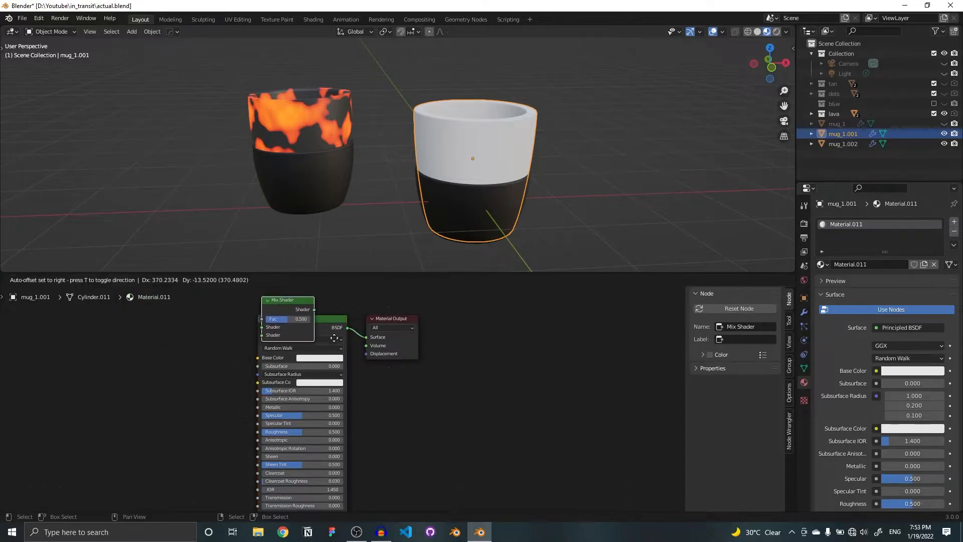
pyautogui.click(366, 334)
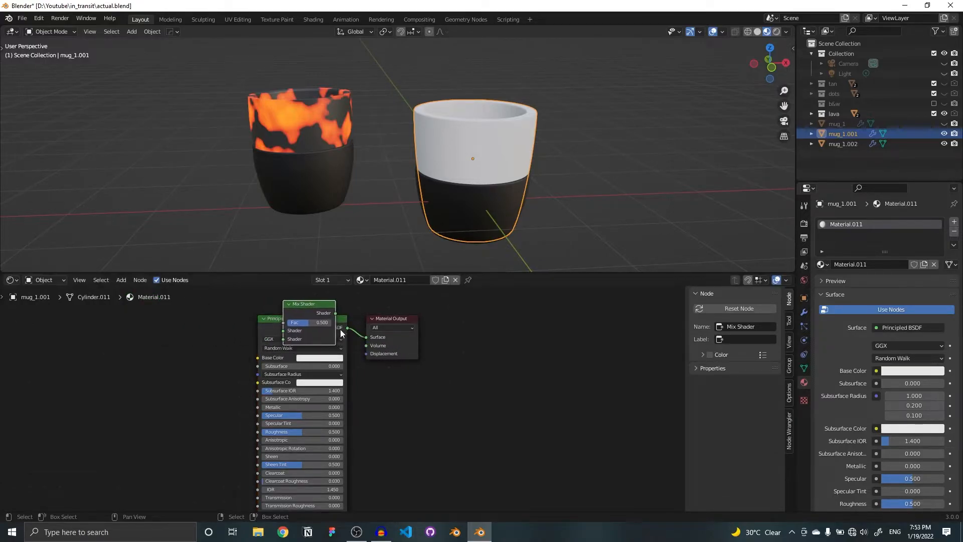
pyautogui.moveTo(297, 307); pyautogui.dragTo(371, 319)
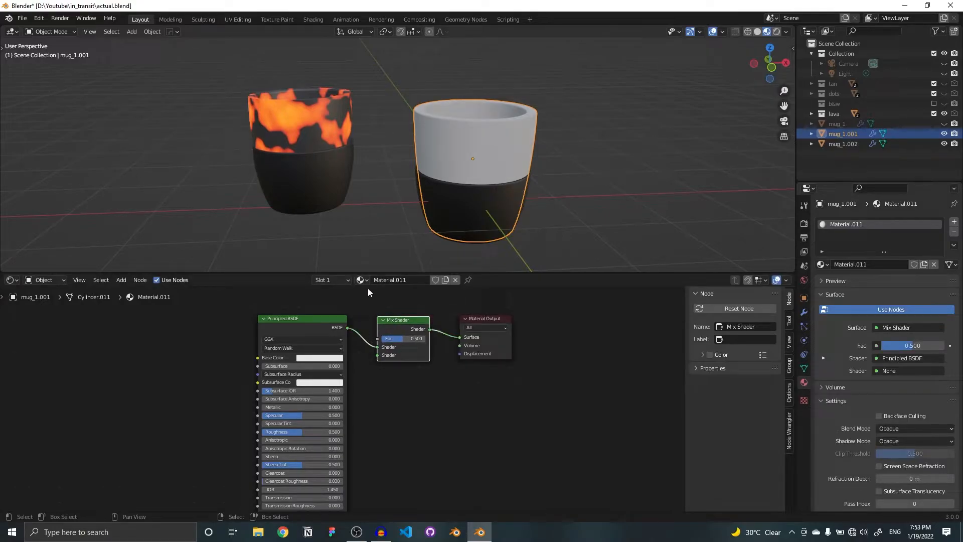
# - Add a ColorRamp node and place it above the Principled BSDF node
pyautogui.click(121, 280)
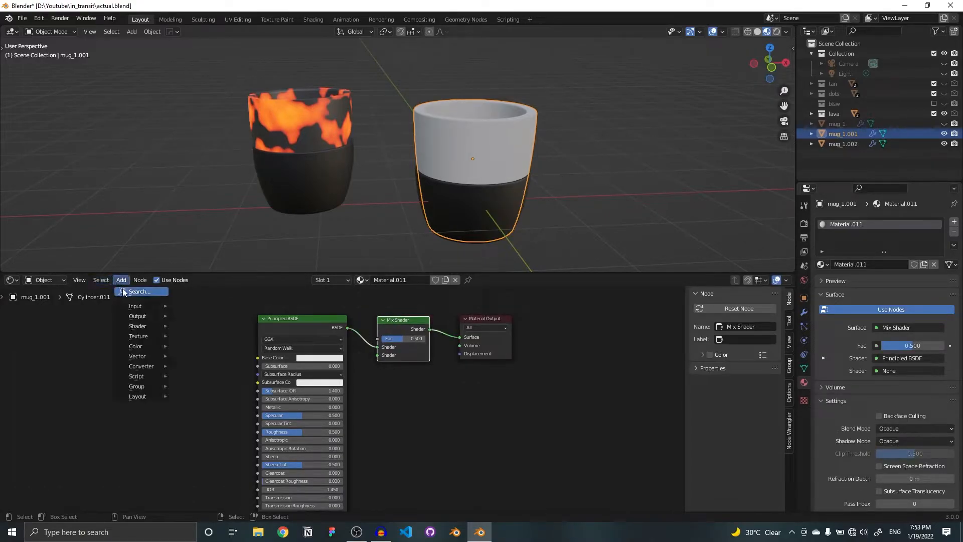
pyautogui.click(123, 289)
pyautogui.write('color')
pyautogui.press('Return')
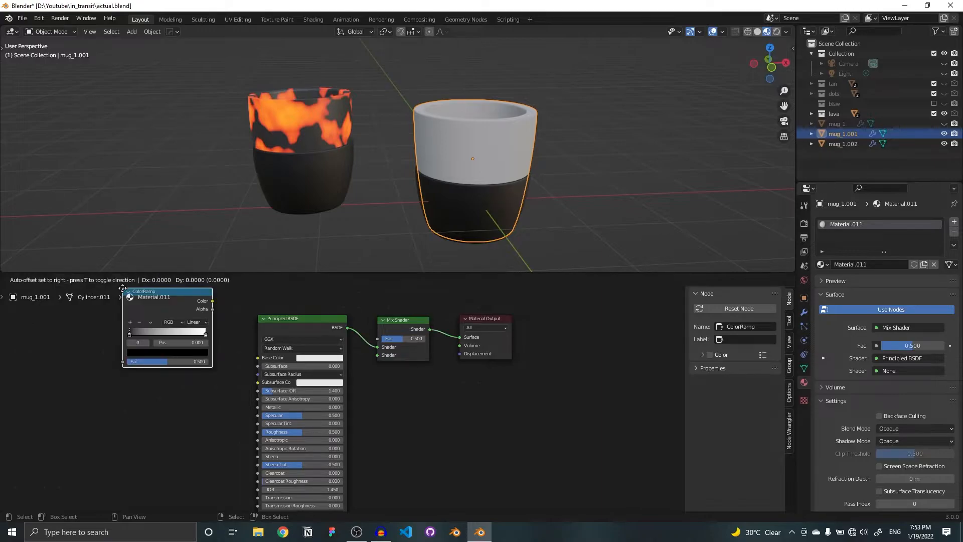
pyautogui.click(156, 330)
pyautogui.moveTo(423, 385); pyautogui.dragTo(440, 467, button='middle')
pyautogui.moveTo(226, 412); pyautogui.dragTo(329, 345)
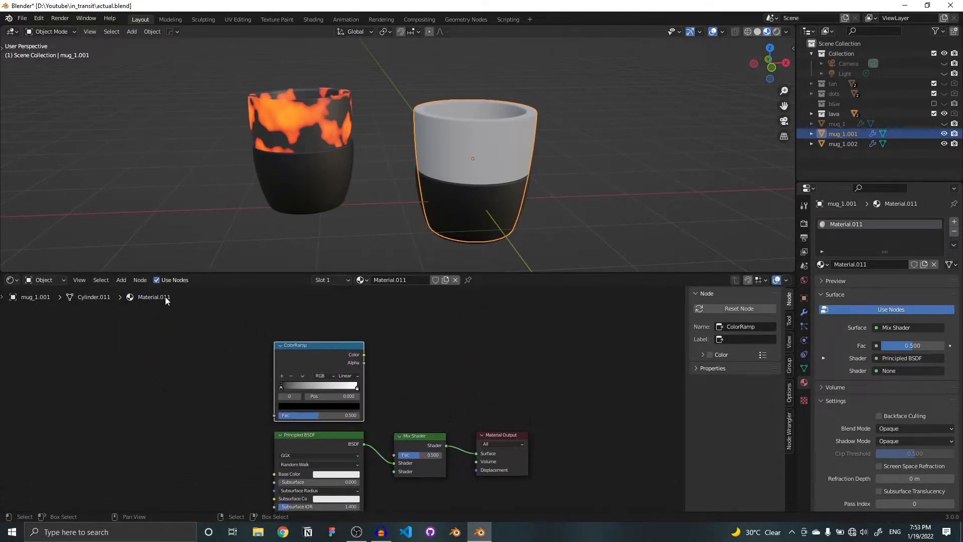
# - Add a Noise Texture node and place it to the left of the ColorRamp node
pyautogui.click(121, 280)
pyautogui.click(131, 290)
pyautogui.write('noise')
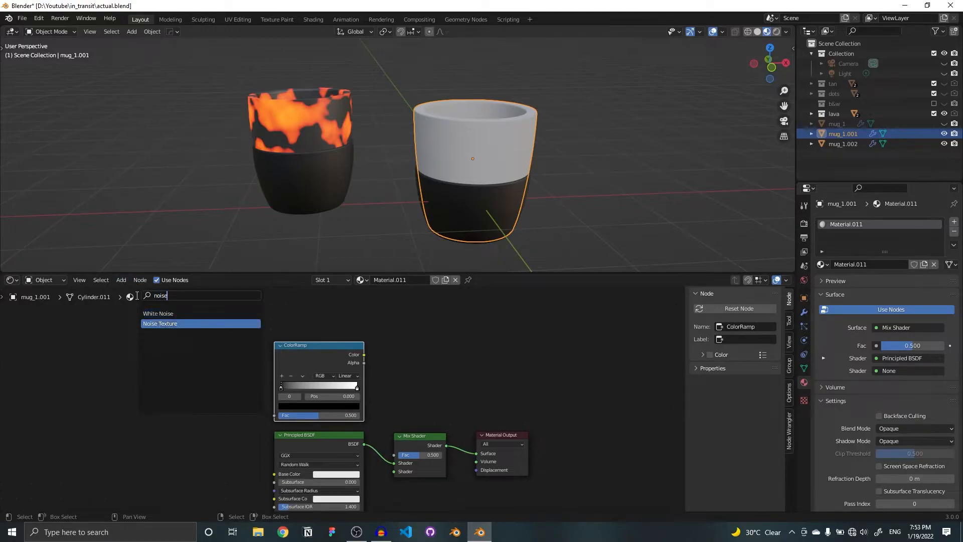
pyautogui.press('Return')
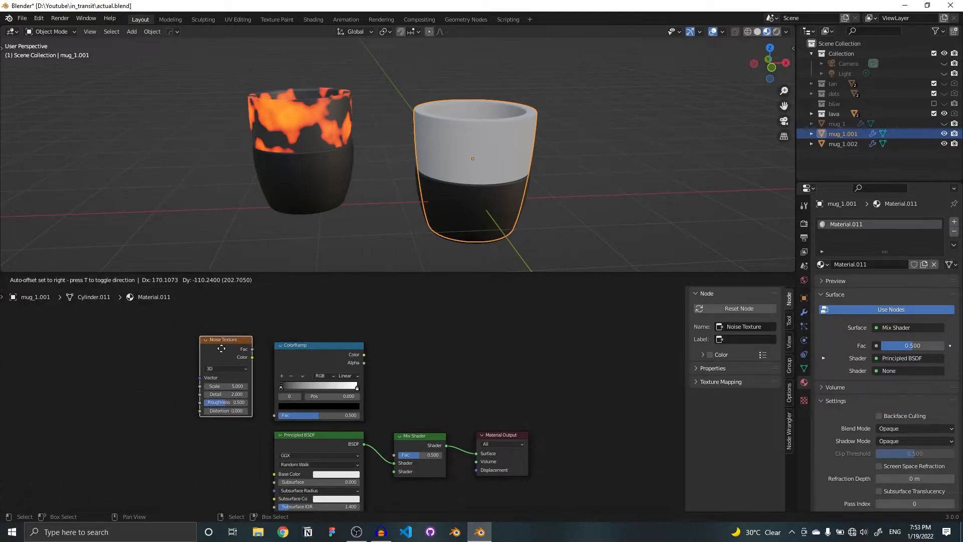
pyautogui.click(204, 343)
# - Add an Emission node and place it just below the Principled BSDF node
pyautogui.moveTo(459, 448); pyautogui.dragTo(460, 332, button='middle')
pyautogui.scroll(-3, 446, 377)
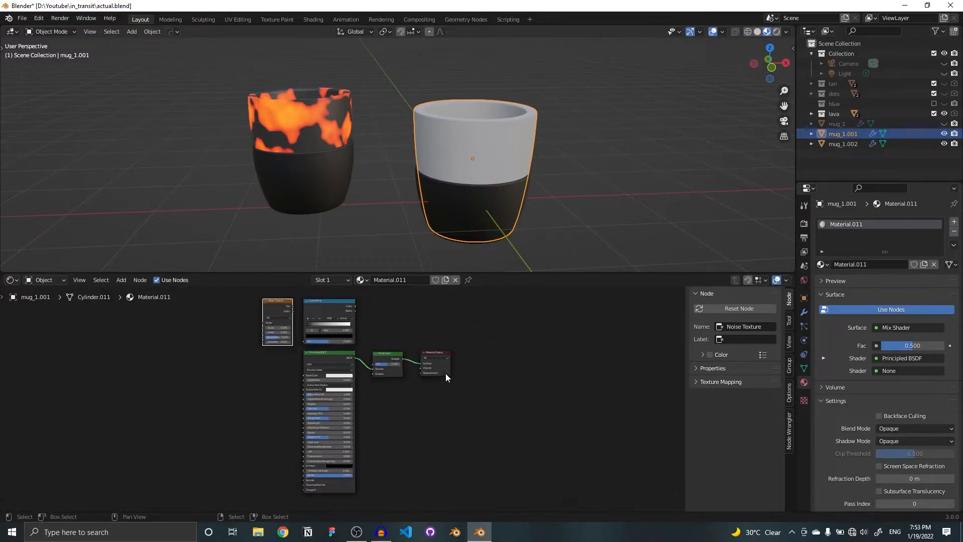
pyautogui.hotkey('shift', 'a')
pyautogui.write('em')
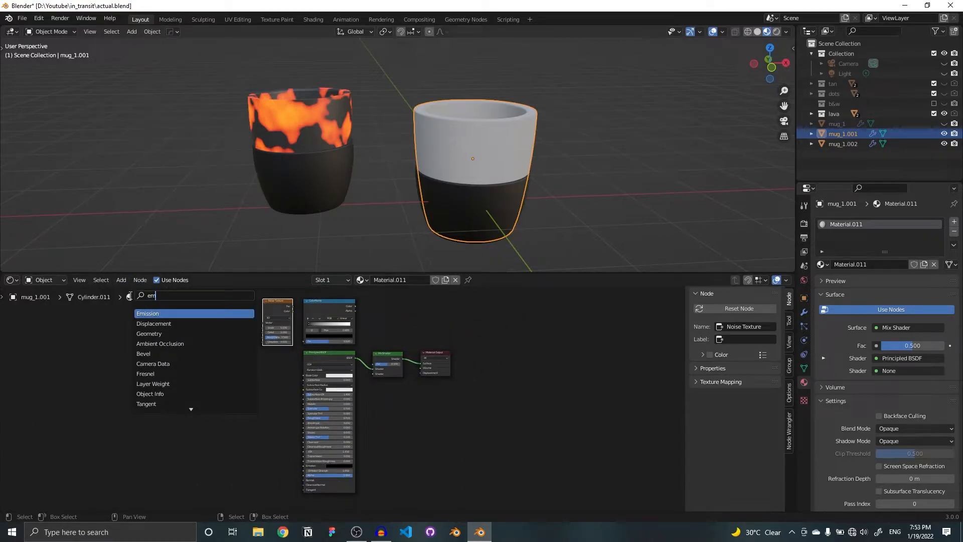
pyautogui.press('Return')
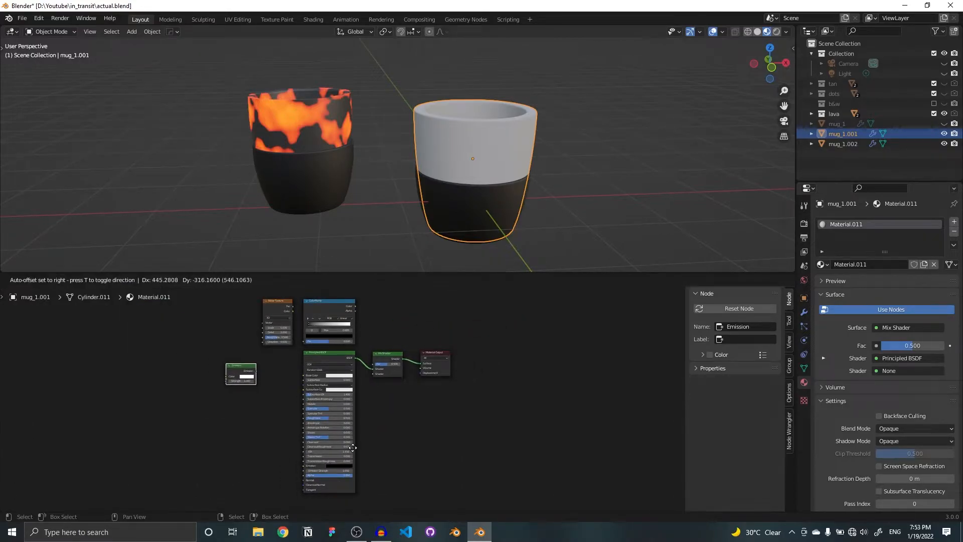
pyautogui.click(332, 489)
pyautogui.scroll(-1, 451, 462)
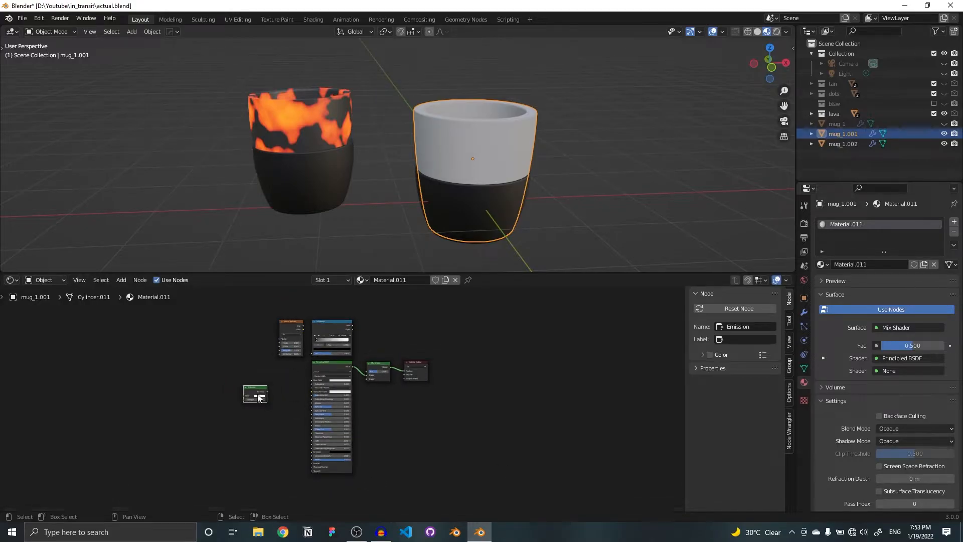
pyautogui.moveTo(260, 392); pyautogui.dragTo(341, 485)
pyautogui.scroll(3, 361, 386)
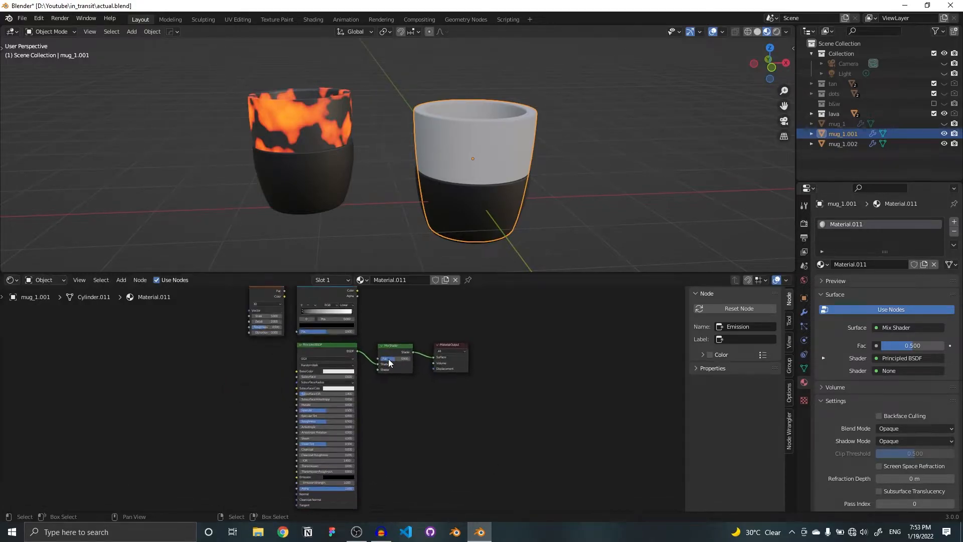
# - Examine the lava mug's Emission node and how it feeds the Mix Shader alongside the Principled BSDF
pyautogui.scroll(4, 389, 362)
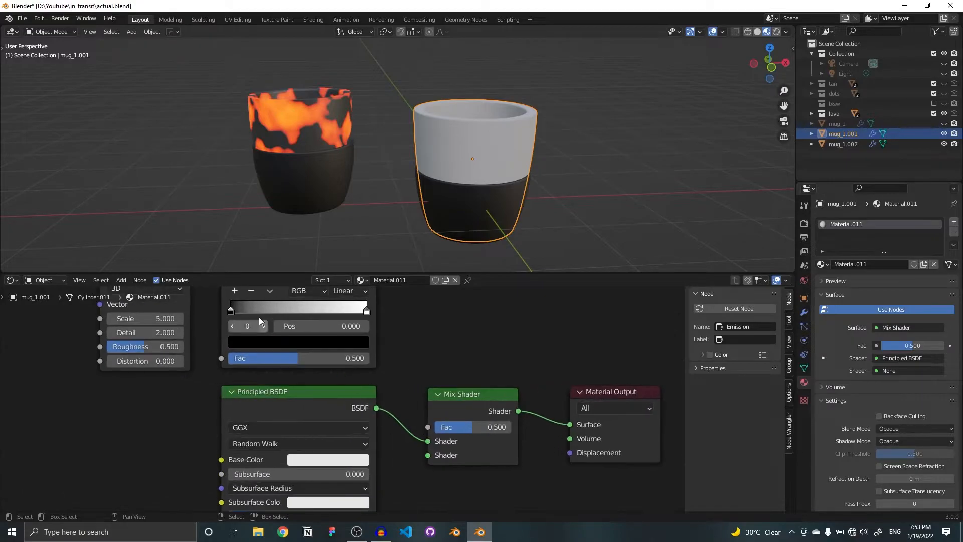
pyautogui.click(339, 144)
pyautogui.scroll(-3, 349, 386)
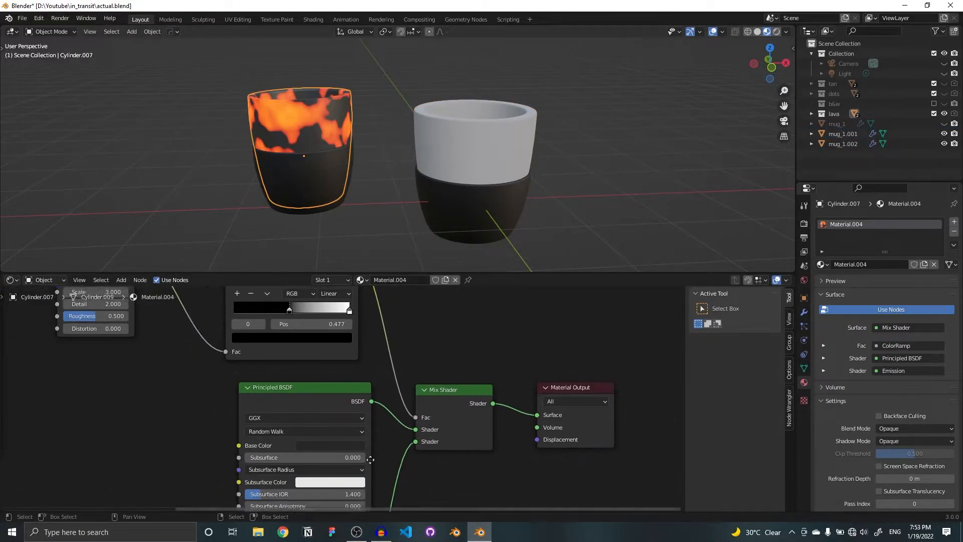
pyautogui.scroll(-2, 336, 437)
pyautogui.scroll(1, 341, 416)
pyautogui.scroll(-1, 334, 424)
pyautogui.moveTo(343, 413); pyautogui.dragTo(343, 306, button='middle')
pyautogui.moveTo(345, 445); pyautogui.dragTo(343, 306, button='middle')
pyautogui.moveTo(353, 366)
pyautogui.mouseDown(button='middle')
pyautogui.moveTo(358, 318)
pyautogui.moveTo(355, 471)
pyautogui.moveTo(351, 347)
pyautogui.mouseUp(button='middle')
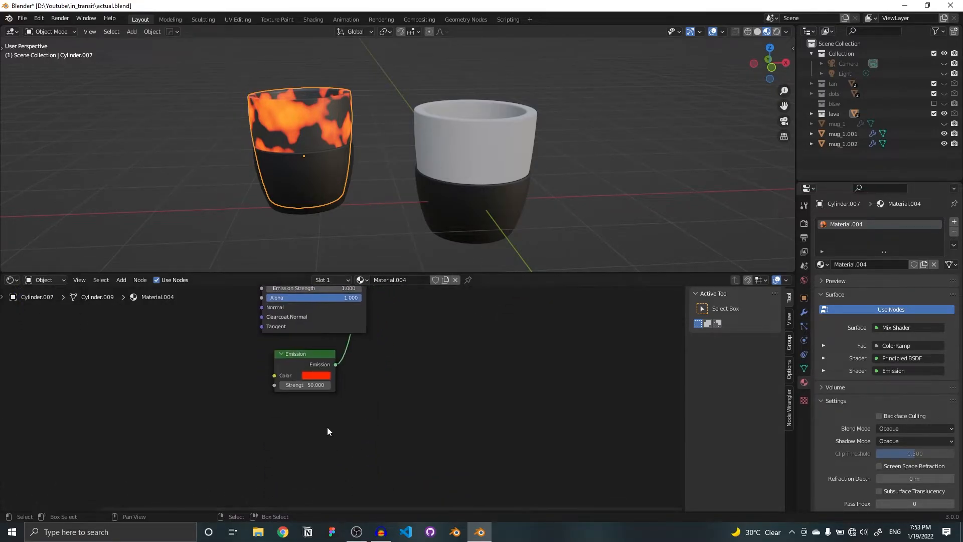
pyautogui.scroll(3, 315, 384)
pyautogui.scroll(1, 315, 384)
pyautogui.scroll(-6, 338, 441)
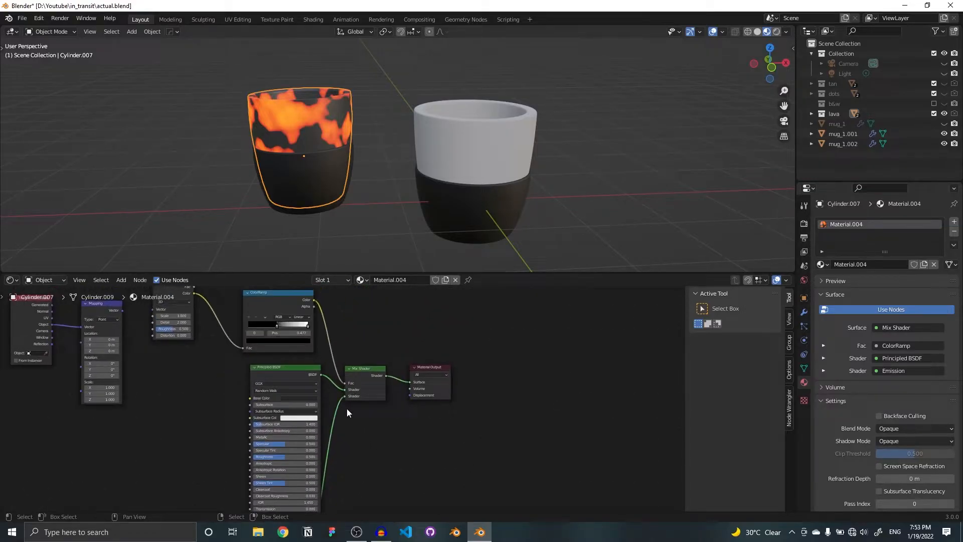
pyautogui.scroll(2, 308, 377)
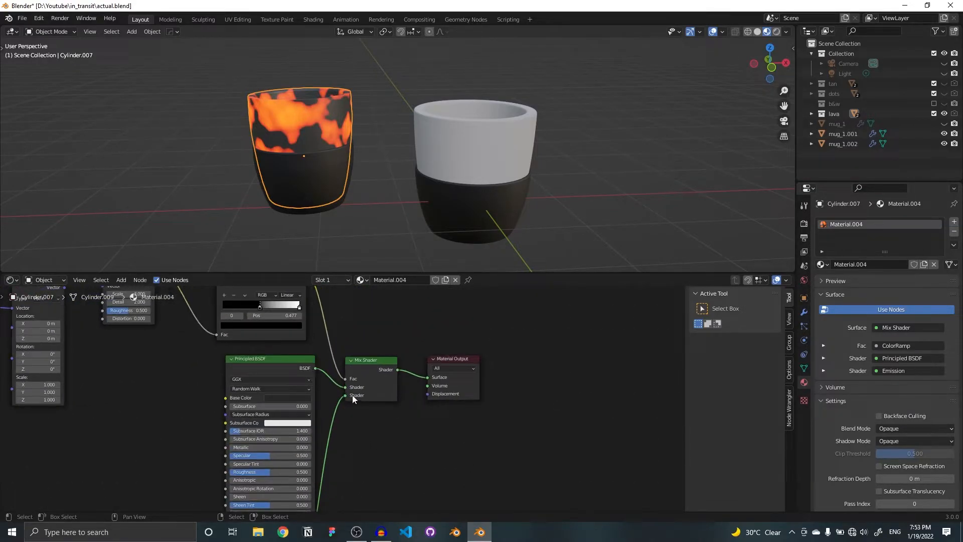
pyautogui.moveTo(402, 405); pyautogui.dragTo(392, 428, button='middle')
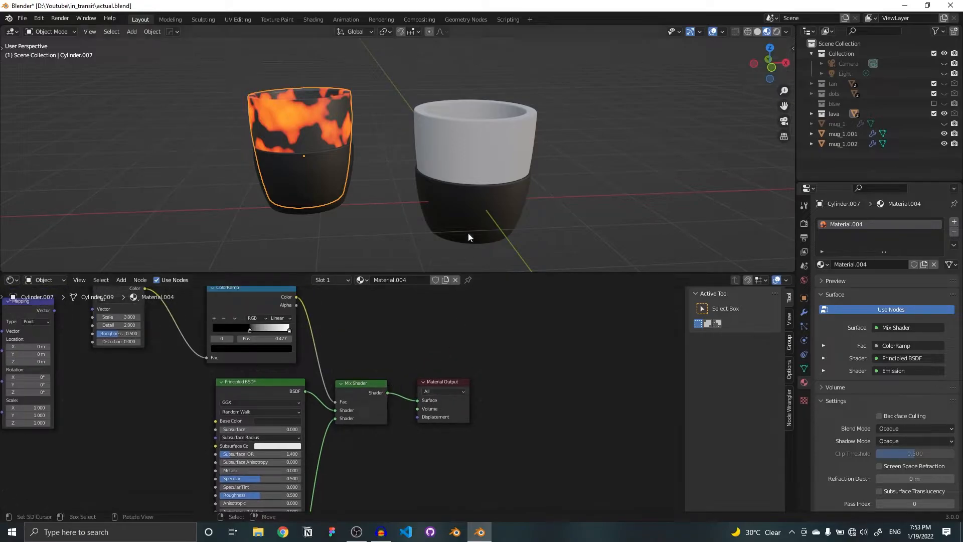
# - On the inner mug, mug_1.001, connect the Emission output to the Mix Shader's second Shader input
pyautogui.click(481, 169)
pyautogui.scroll(-3, 318, 451)
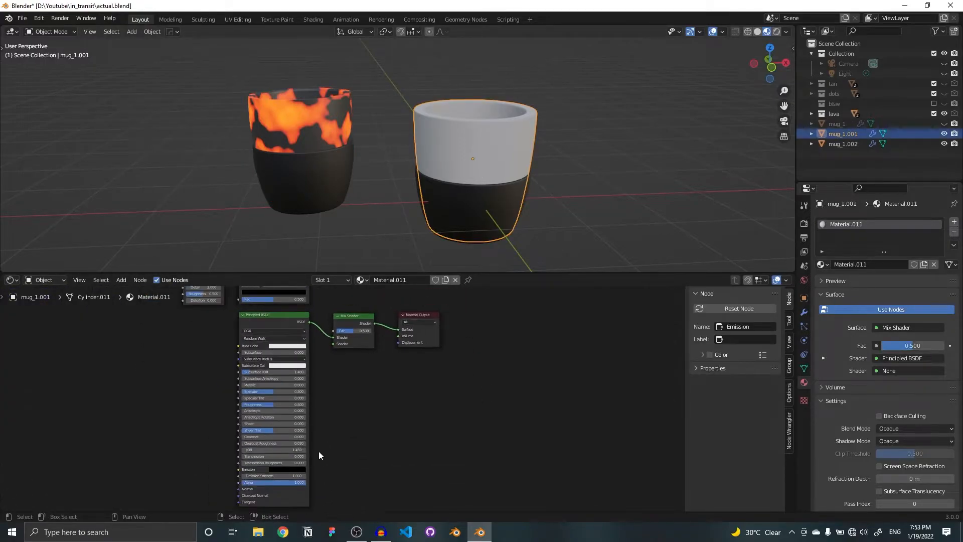
pyautogui.moveTo(308, 479)
pyautogui.mouseDown()
pyautogui.moveTo(326, 309)
pyautogui.moveTo(335, 336)
pyautogui.mouseUp()
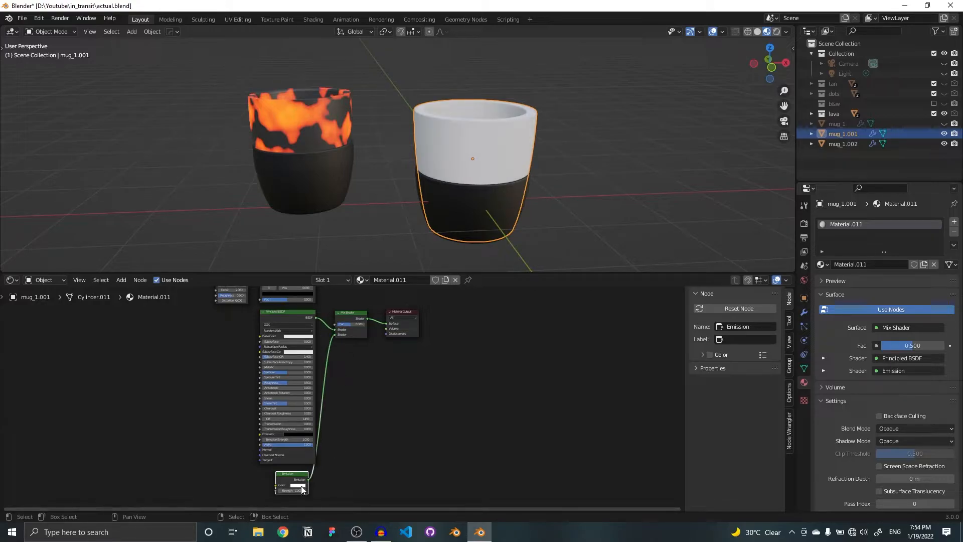
# - Copy the hex color FF2A00 from the Emission node of the lava mug's material
pyautogui.click(329, 125)
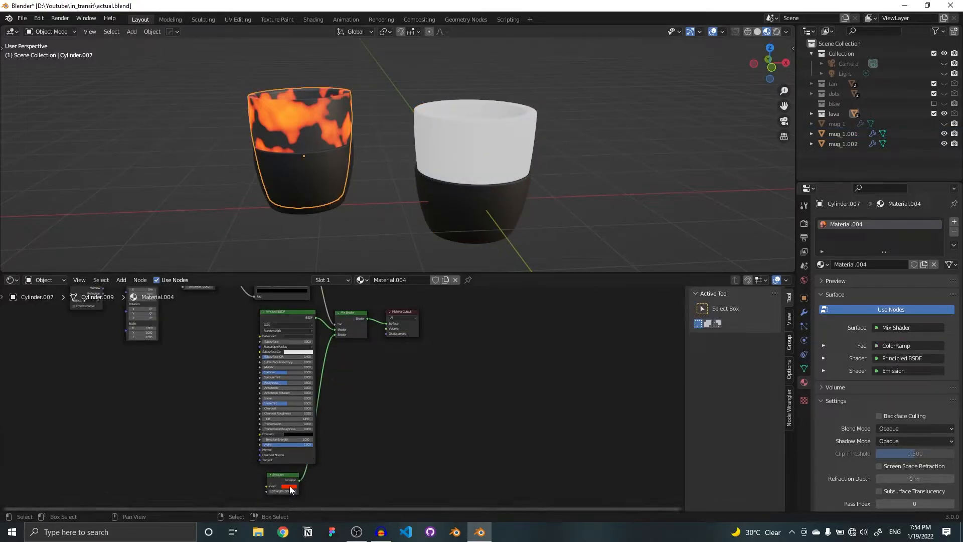
pyautogui.click(290, 485)
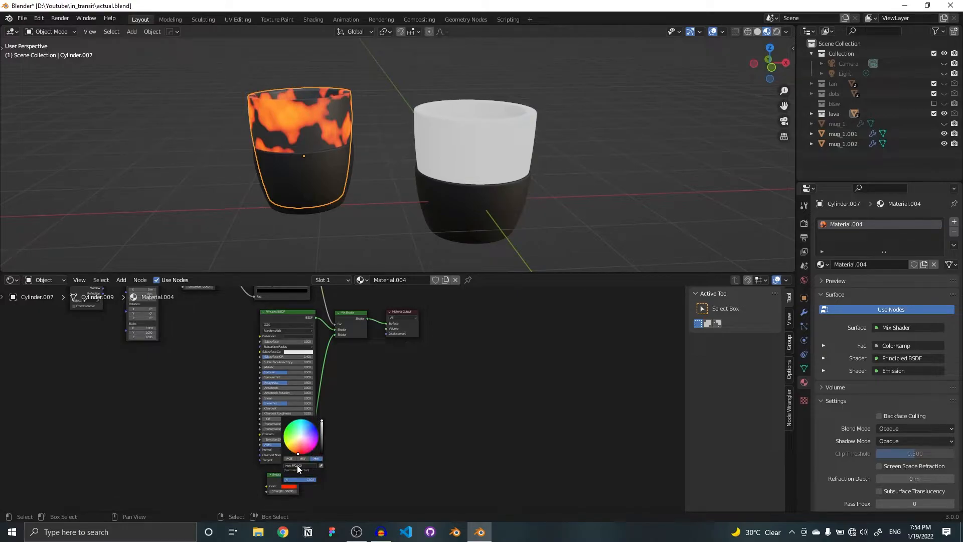
pyautogui.click(297, 465)
pyautogui.scroll(10, 287, 482)
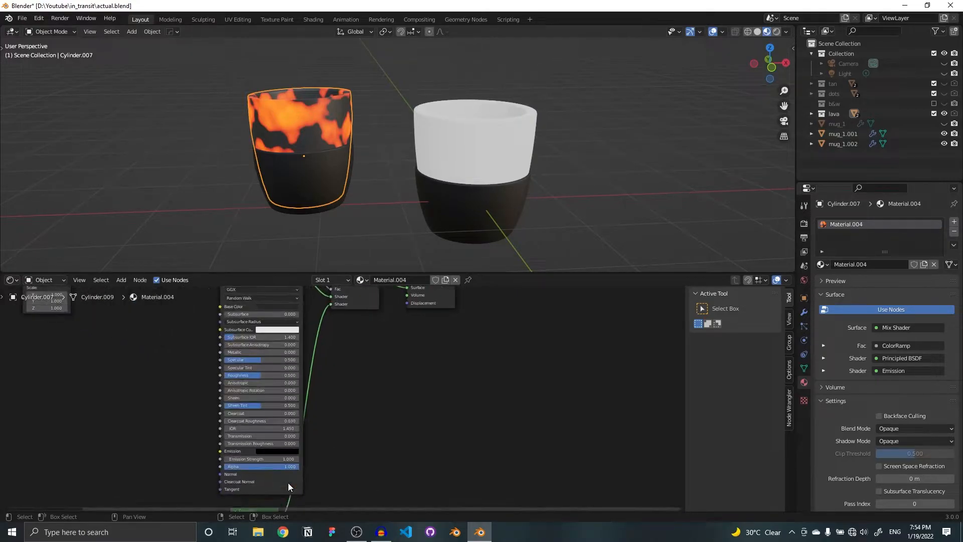
pyautogui.moveTo(326, 487); pyautogui.dragTo(441, 493, button='middle')
pyautogui.scroll(1, 382, 391)
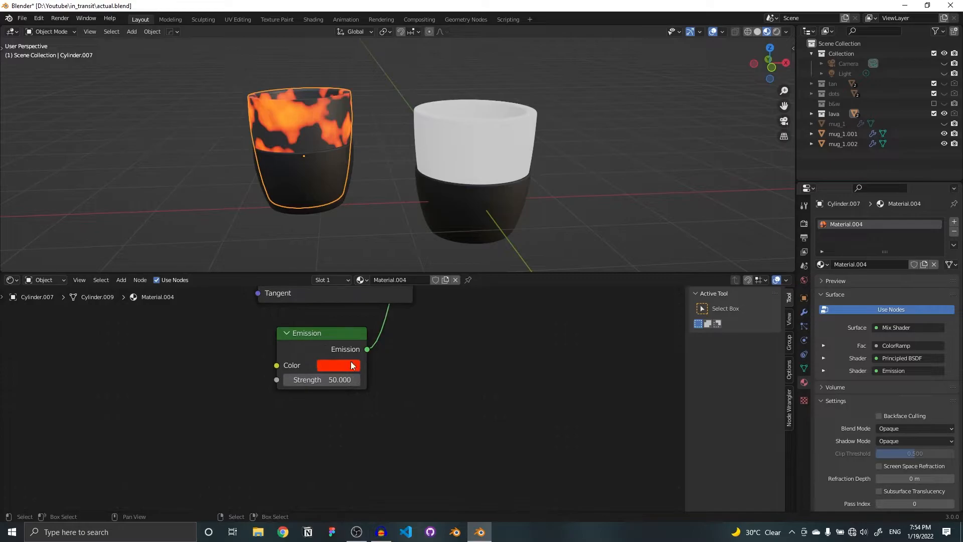
pyautogui.click(356, 362)
pyautogui.click(389, 303)
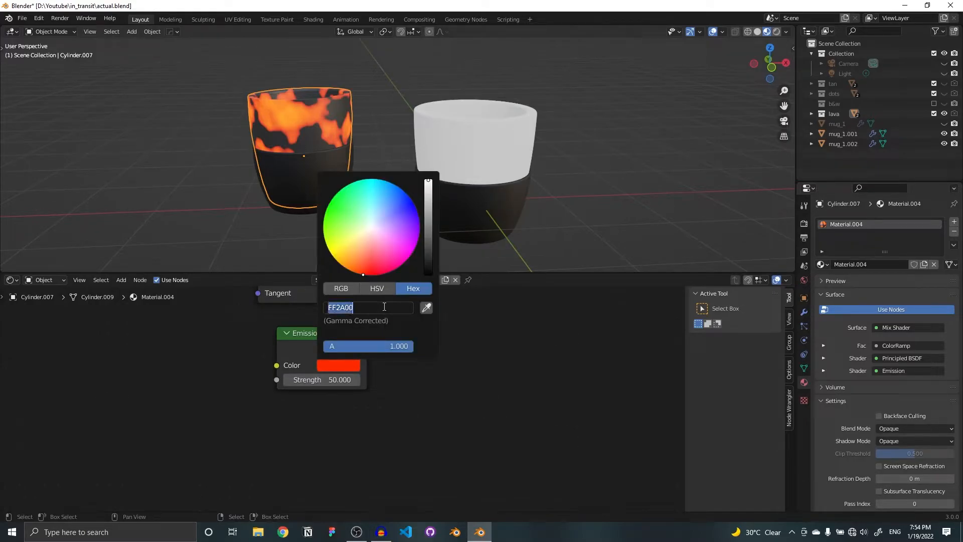
pyautogui.hotkey('ctrl', 'c')
pyautogui.click(504, 347)
# - Set the Emission color of mug_1.001's material to the copied hex value FF2A00
pyautogui.click(481, 192)
pyautogui.click(369, 362)
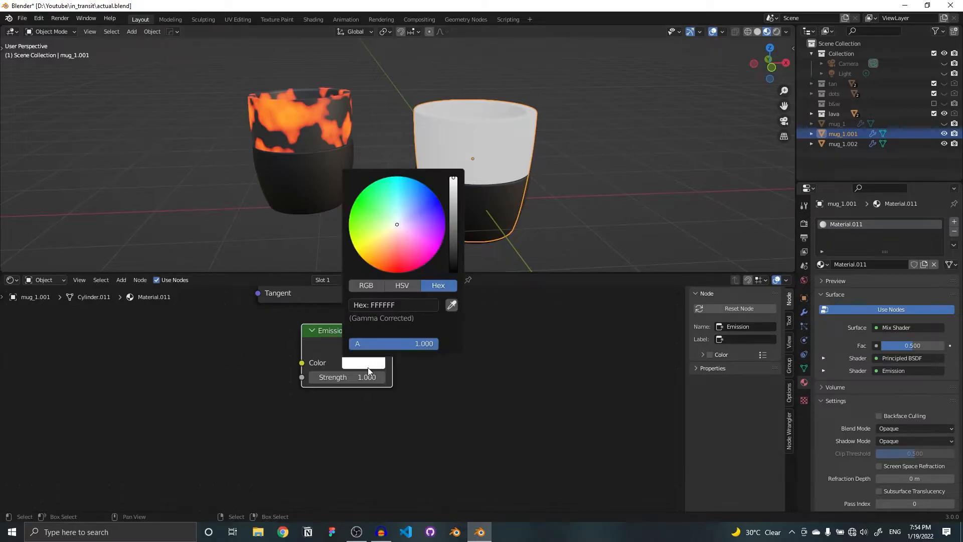
pyautogui.click(411, 304)
pyautogui.hotkey('ctrl', 'v')
pyautogui.click(518, 343)
pyautogui.click(552, 337)
pyautogui.rightClick(370, 365)
pyautogui.click(380, 370)
pyautogui.click(404, 306)
pyautogui.hotkey('ctrl', 'v')
pyautogui.press('Return')
pyautogui.scroll(-4, 492, 409)
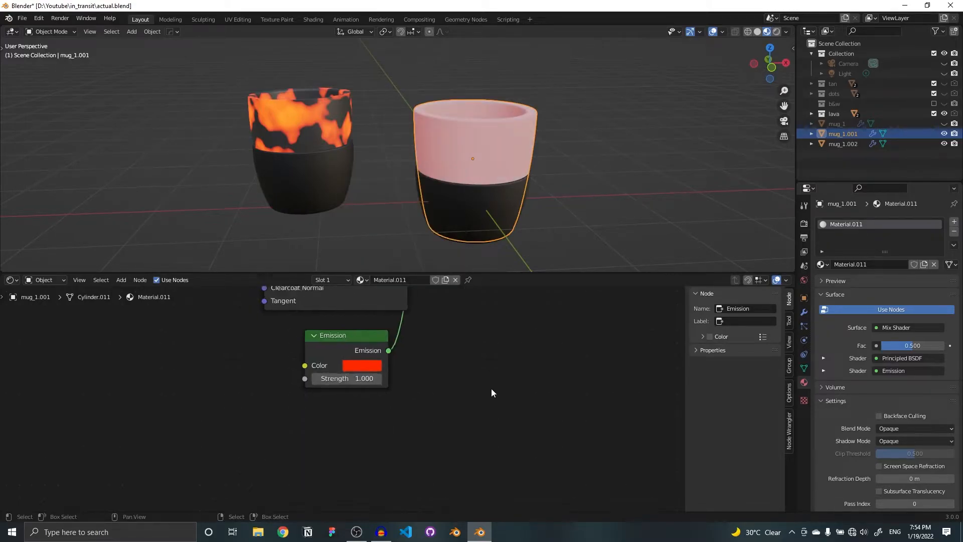
# - Following the lava material's node layout, connect mug_1.001's ColorRamp Color output to the Mix Shader's Fac input
pyautogui.moveTo(484, 381); pyautogui.dragTo(457, 462, button='middle')
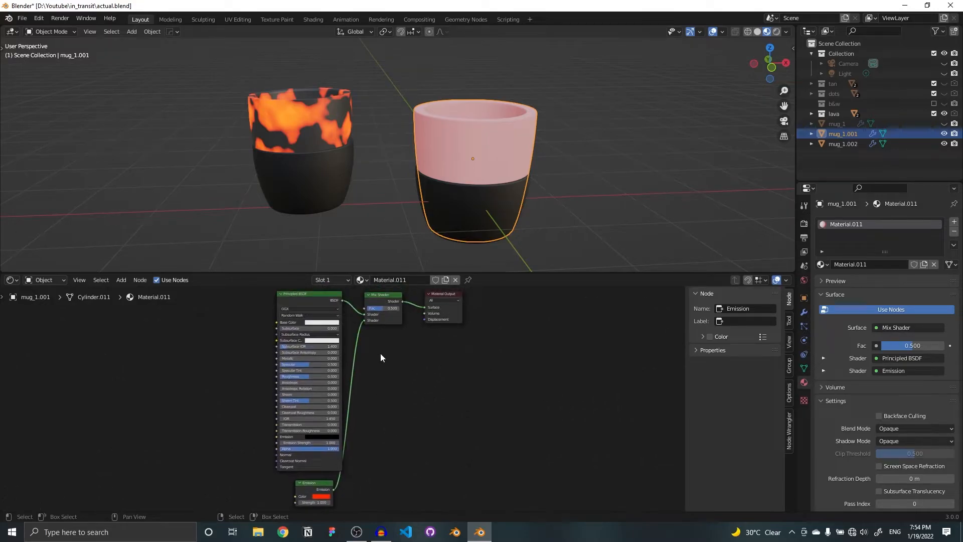
pyautogui.click(335, 135)
pyautogui.moveTo(401, 403); pyautogui.dragTo(420, 489, button='middle')
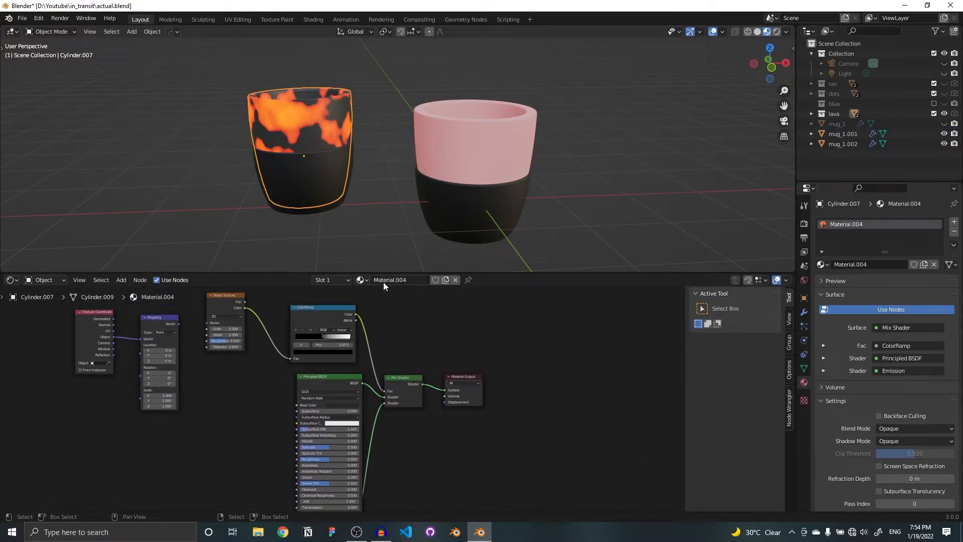
pyautogui.scroll(3, 354, 348)
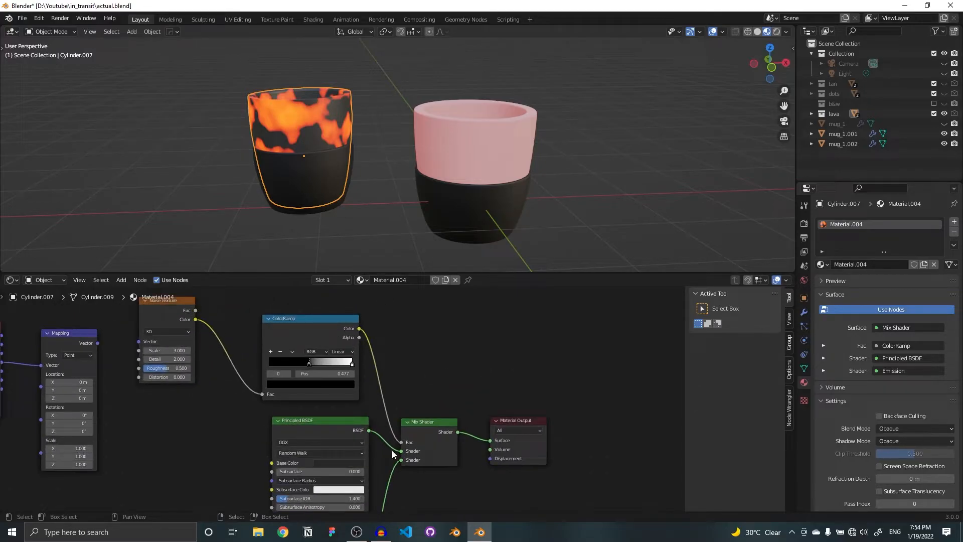
pyautogui.click(486, 145)
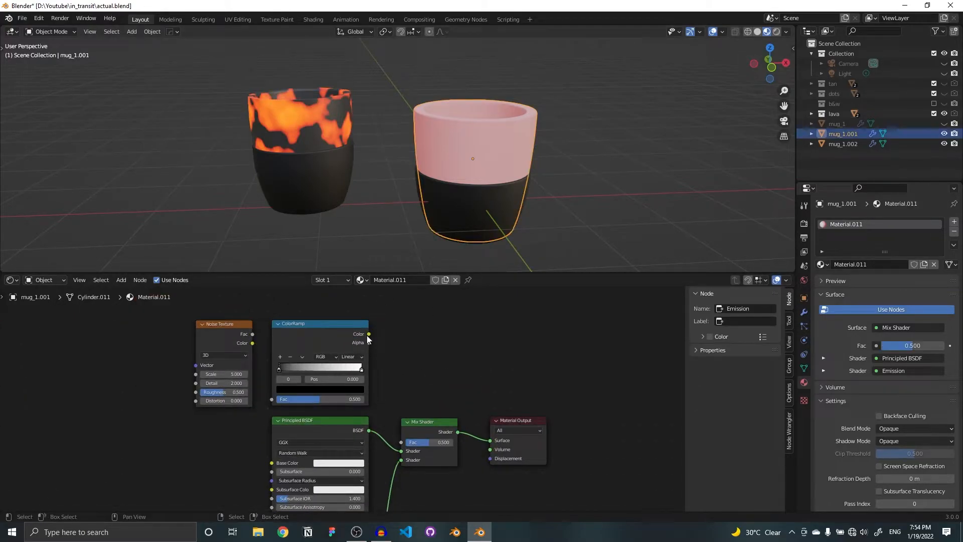
pyautogui.moveTo(369, 334); pyautogui.dragTo(401, 441)
# - Check the lava mug's noise wiring and connect mug_1.001's Noise Texture Color output to the ColorRamp's Fac input
pyautogui.click(294, 119)
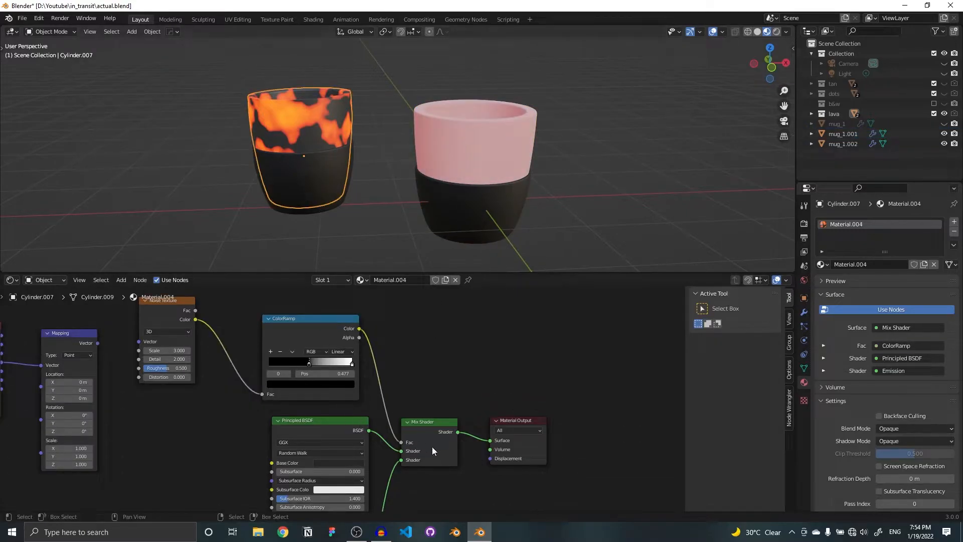
pyautogui.moveTo(188, 317); pyautogui.dragTo(237, 364, button='middle')
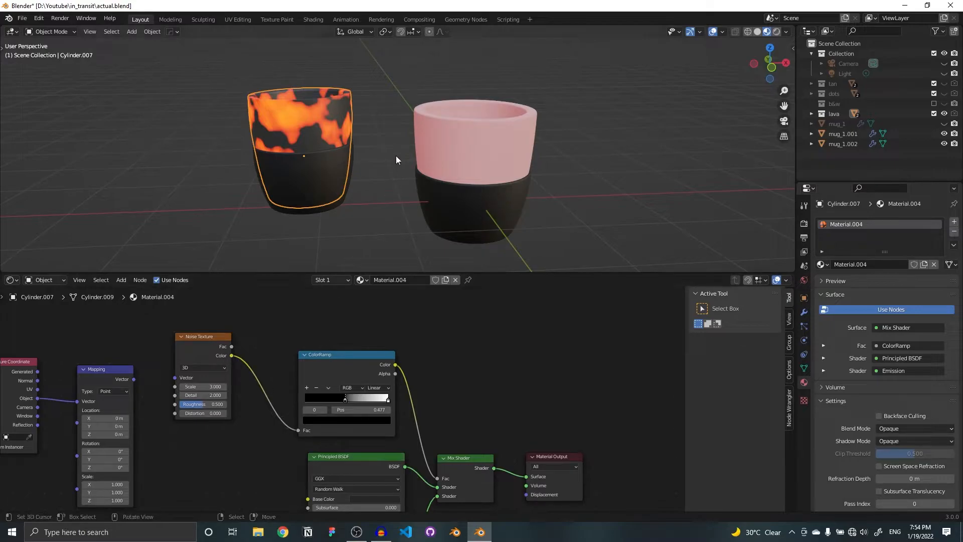
pyautogui.click(445, 135)
pyautogui.click(287, 377)
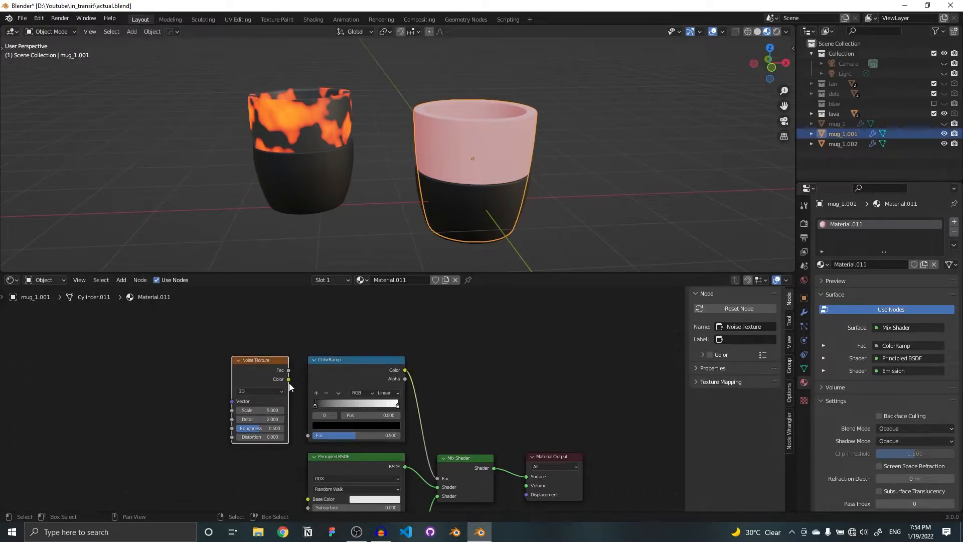
pyautogui.moveTo(290, 380); pyautogui.dragTo(308, 436)
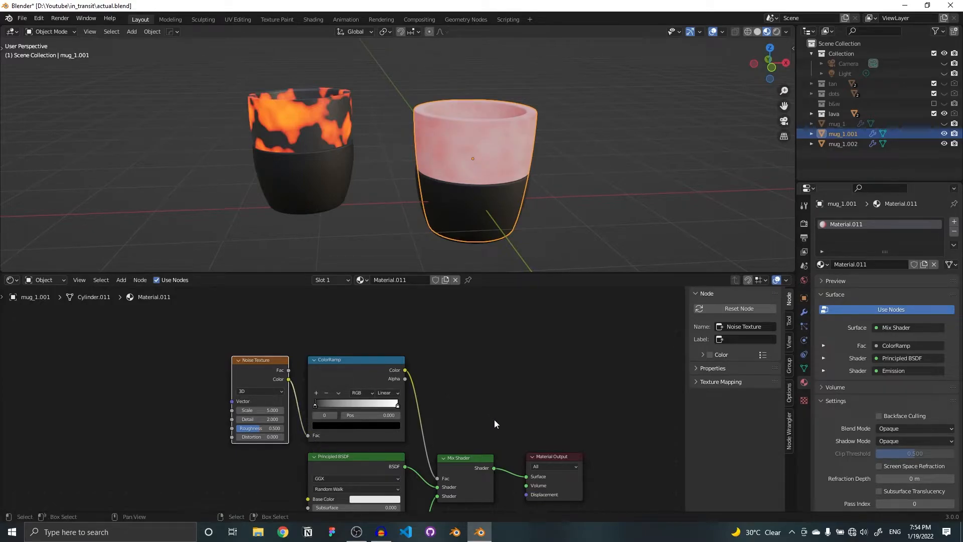
# - Move the ColorRamp's black stop to about position 0.46 to sharpen the noise pattern on the mug
pyautogui.moveTo(495, 424); pyautogui.dragTo(464, 431, button='middle')
pyautogui.scroll(5, 504, 158)
pyautogui.scroll(-5, 503, 159)
pyautogui.moveTo(525, 172); pyautogui.dragTo(570, 191, button='middle')
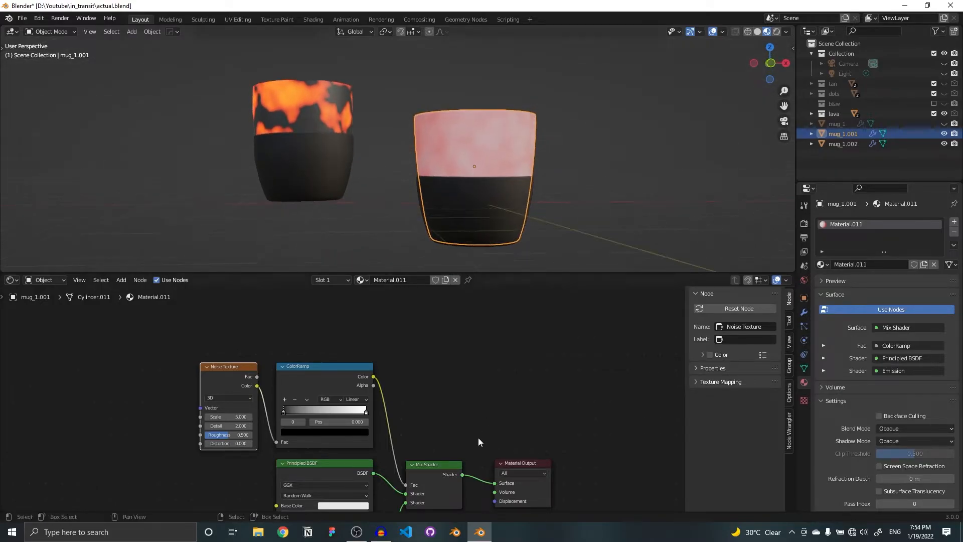
pyautogui.moveTo(478, 441); pyautogui.dragTo(490, 356, button='middle')
pyautogui.moveTo(310, 331); pyautogui.dragTo(331, 332)
pyautogui.scroll(2, 339, 346)
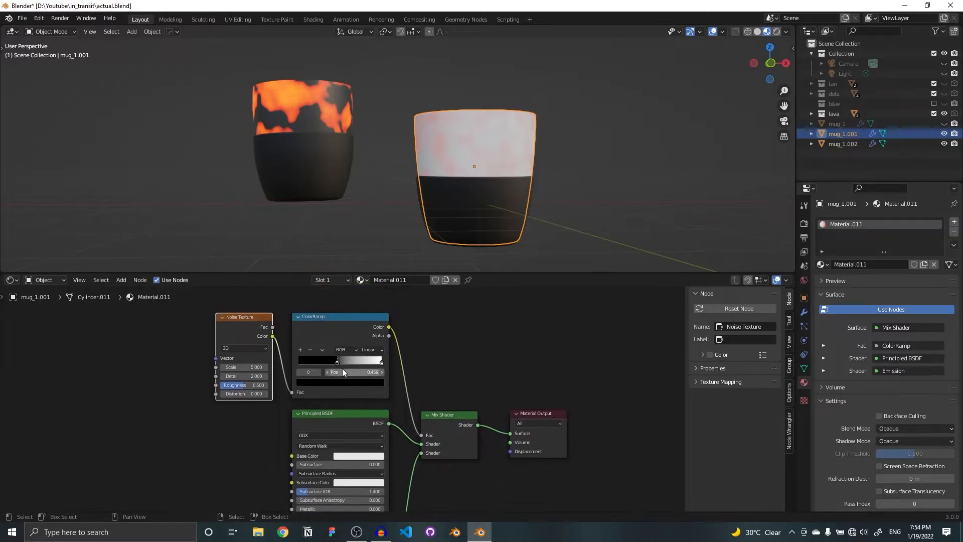
# - Copy the lava mug's Principled BSDF Base Color and set mug_1.001's Base Color to the same hex value, 272727
pyautogui.click(326, 117)
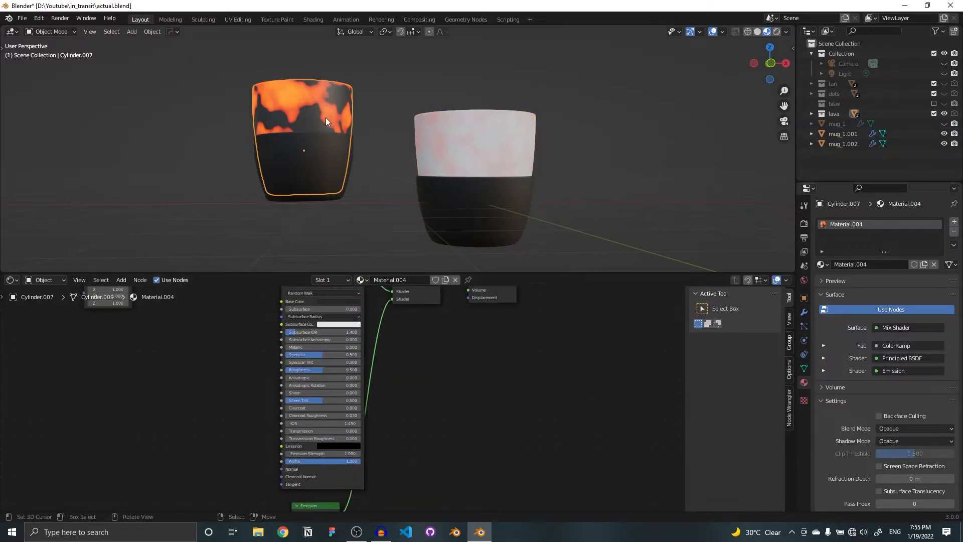
pyautogui.scroll(3, 331, 396)
pyautogui.scroll(1, 330, 399)
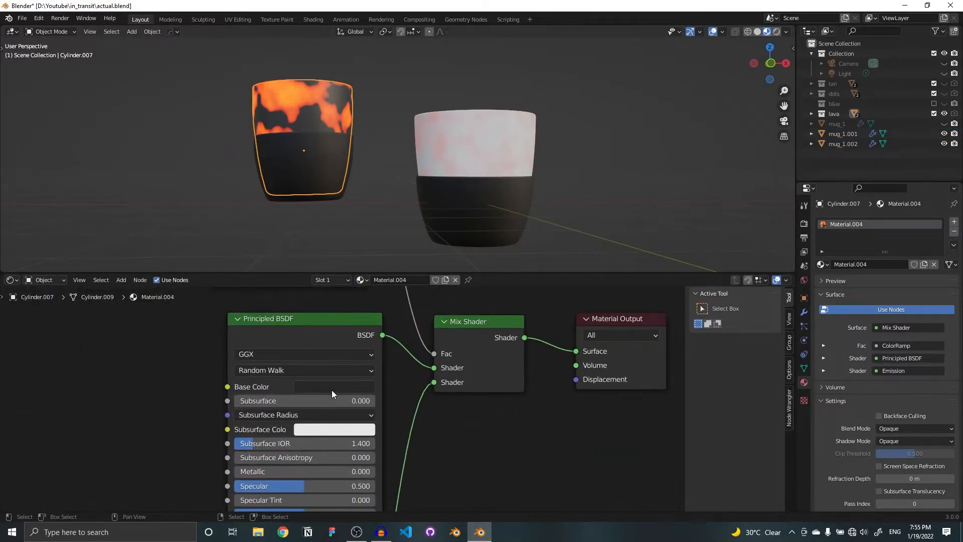
pyautogui.click(312, 385)
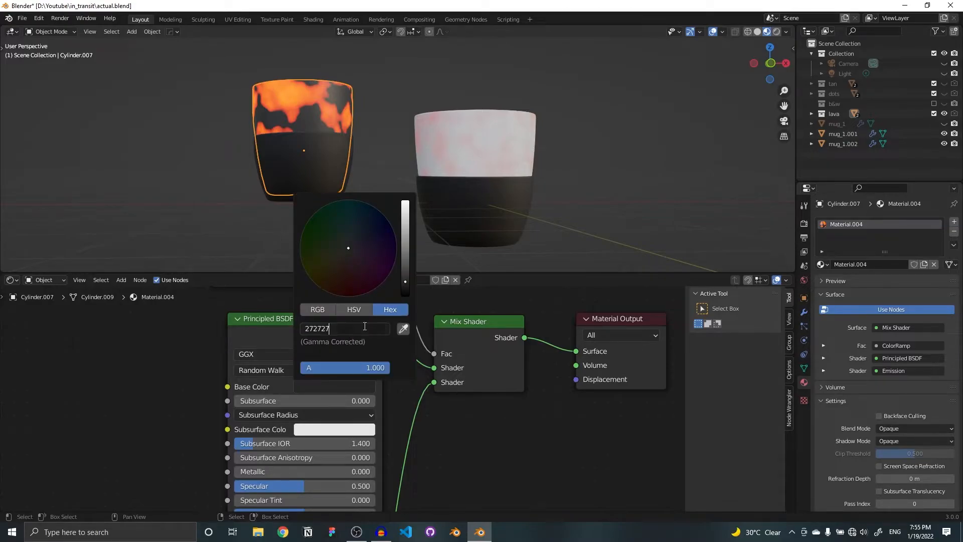
pyautogui.click(493, 149)
pyautogui.click(332, 389)
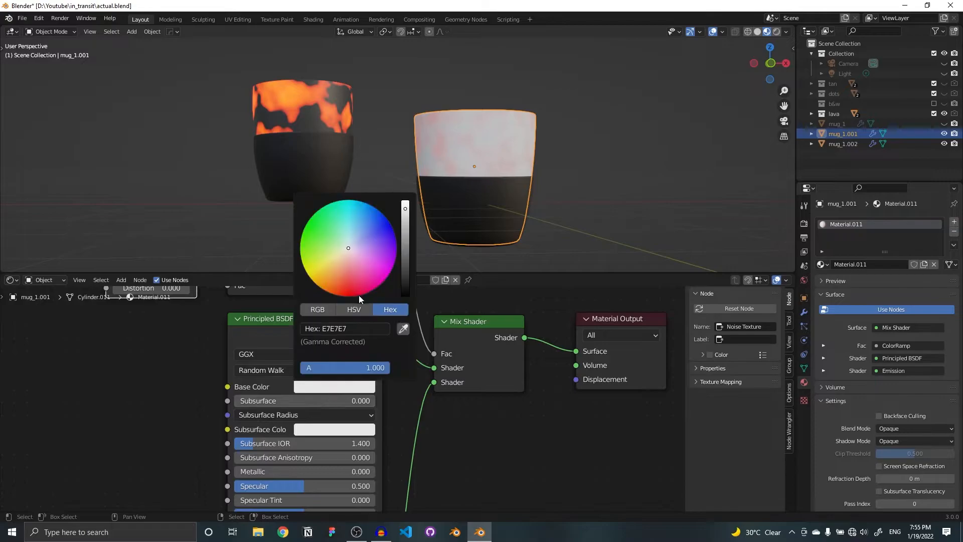
pyautogui.write('272727')
pyautogui.press('Return')
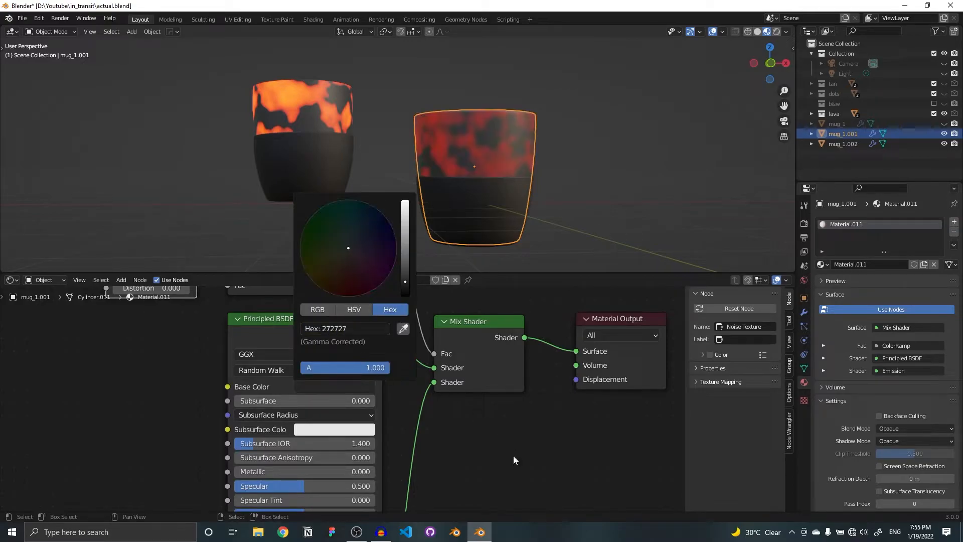
# - Set the position of the black stop in mug_1.001's ColorRamp to 0.477
pyautogui.scroll(-4, 458, 407)
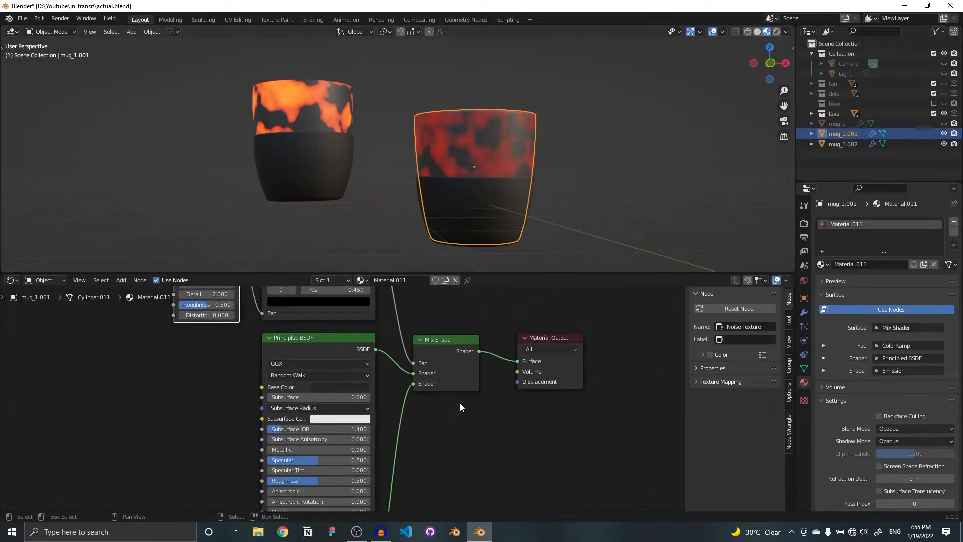
pyautogui.scroll(1, 363, 359)
pyautogui.click(356, 330)
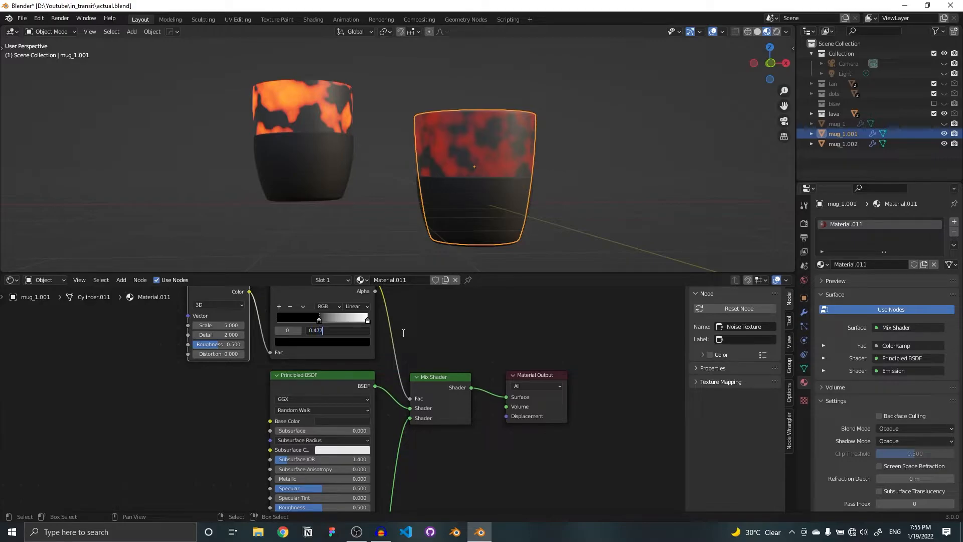
pyautogui.write('0.477')
pyautogui.press('Return')
# - Check the lava mug's Noise Texture settings and set mug_1.001's Noise Texture Scale to 3 to match
pyautogui.moveTo(424, 323); pyautogui.dragTo(484, 435, button='middle')
pyautogui.click(331, 114)
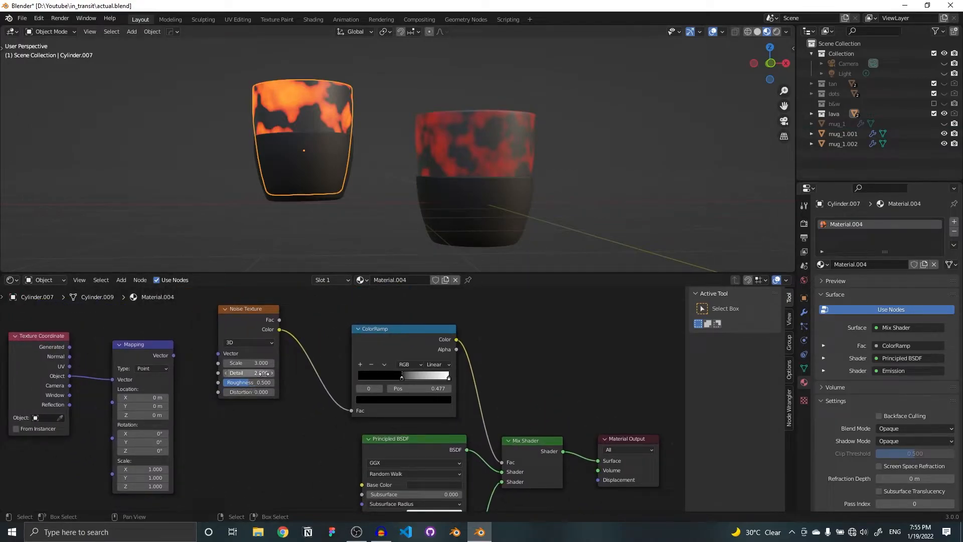
pyautogui.click(477, 150)
pyautogui.scroll(2, 341, 386)
pyautogui.click(328, 386)
pyautogui.press('Escape')
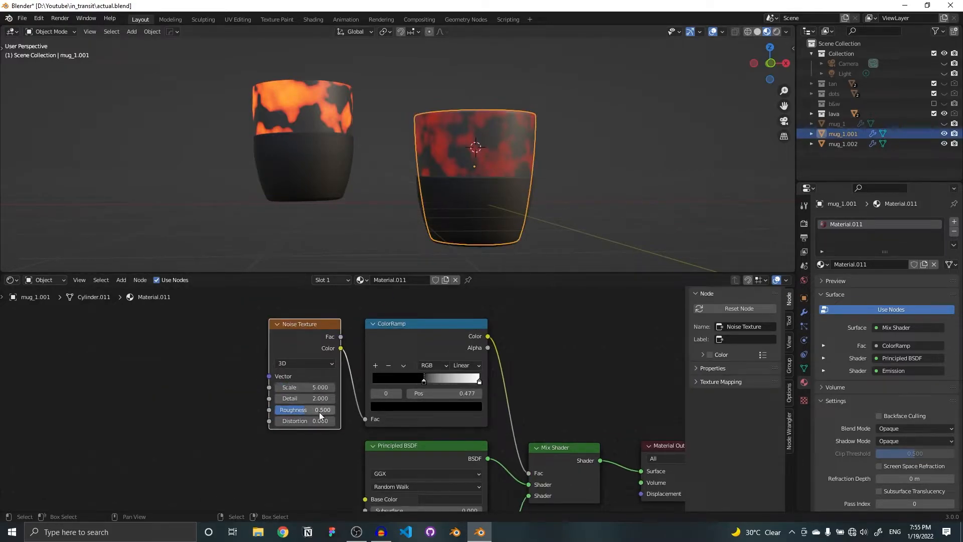
pyautogui.click(332, 461)
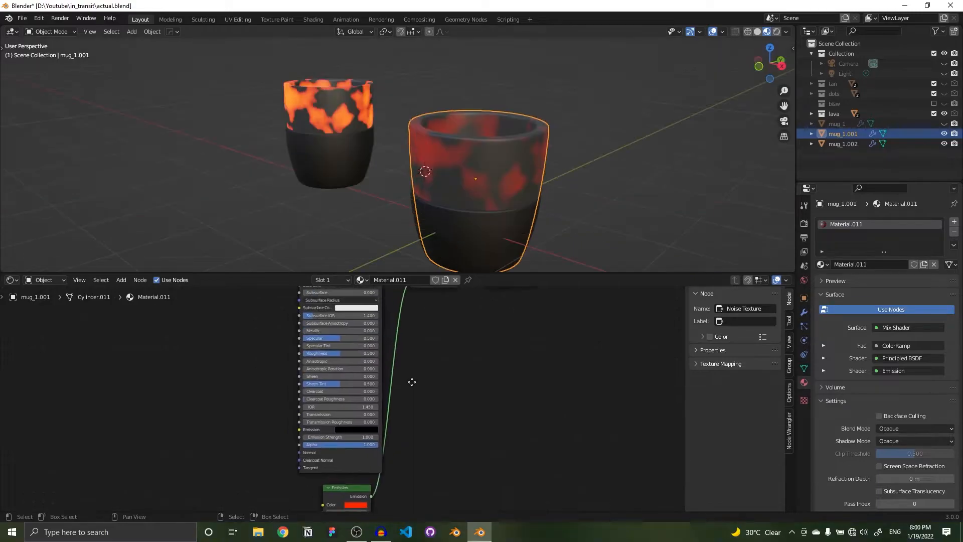
# - Set the Emission node's Strength in mug_1.001's material to 57 so the lava pattern glows orange
pyautogui.moveTo(336, 109); pyautogui.dragTo(536, 244, button='middle')
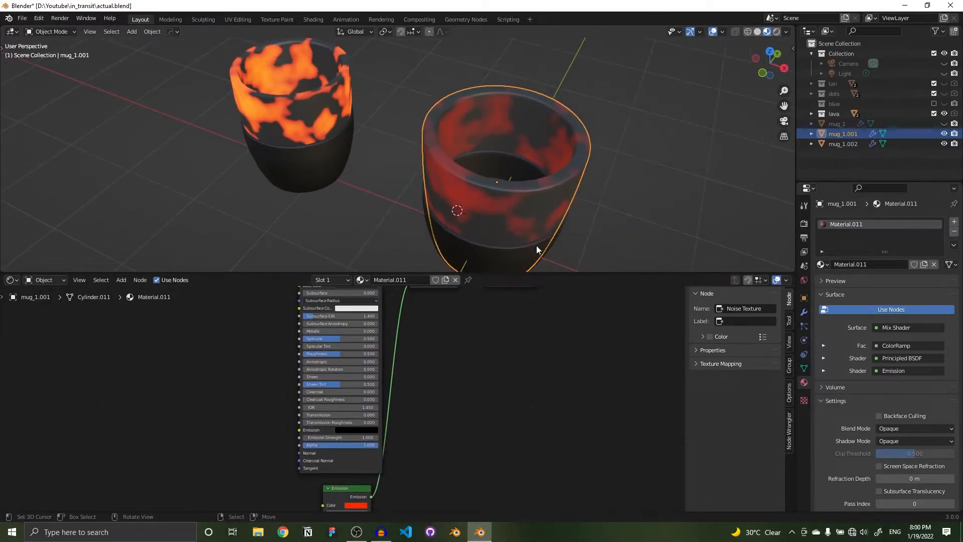
pyautogui.click(537, 244)
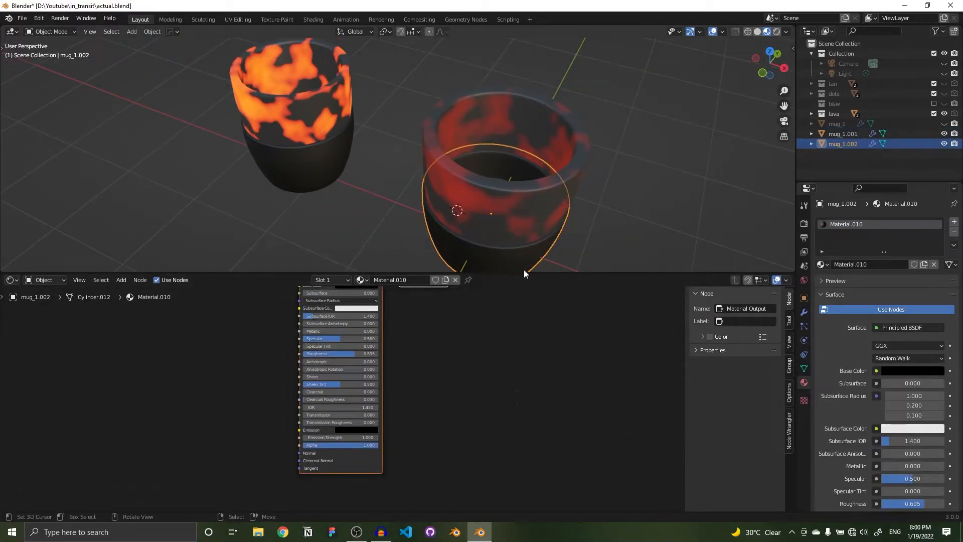
pyautogui.click(549, 163)
pyautogui.scroll(2, 374, 495)
pyautogui.moveTo(387, 495); pyautogui.dragTo(454, 355, button='middle')
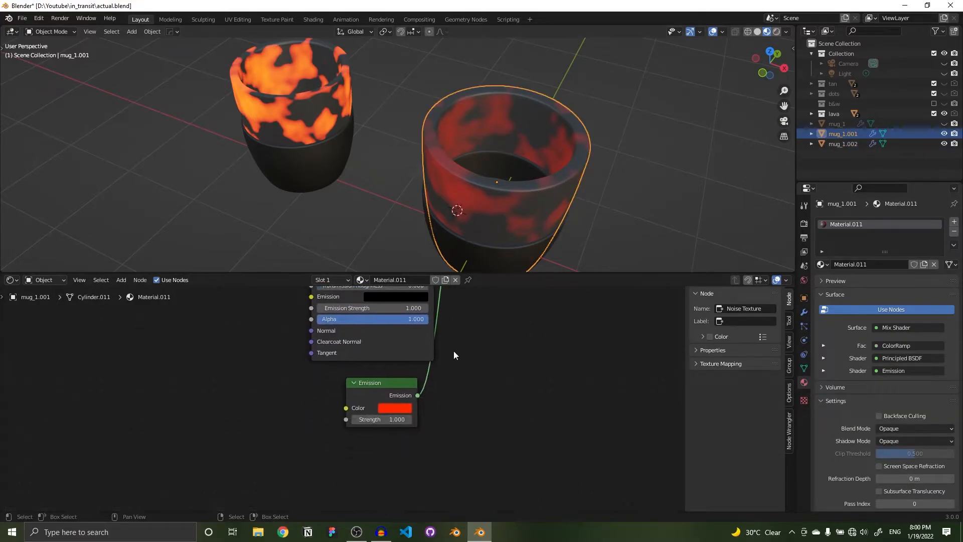
pyautogui.scroll(1, 341, 407)
pyautogui.click(413, 426)
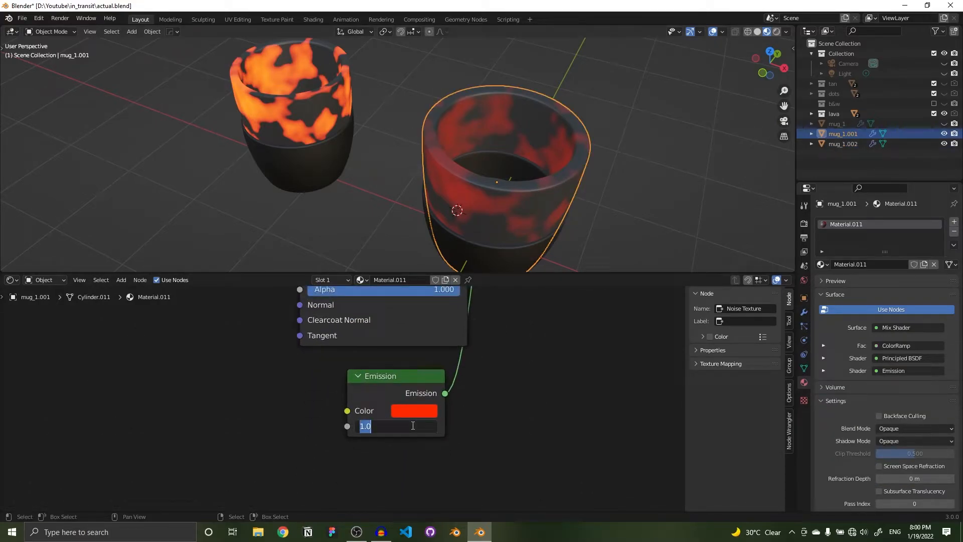
pyautogui.press('Return')
pyautogui.scroll(-2, 666, 137)
pyautogui.moveTo(520, 373); pyautogui.dragTo(511, 407, button='middle')
pyautogui.moveTo(583, 187); pyautogui.dragTo(489, 244, button='middle')
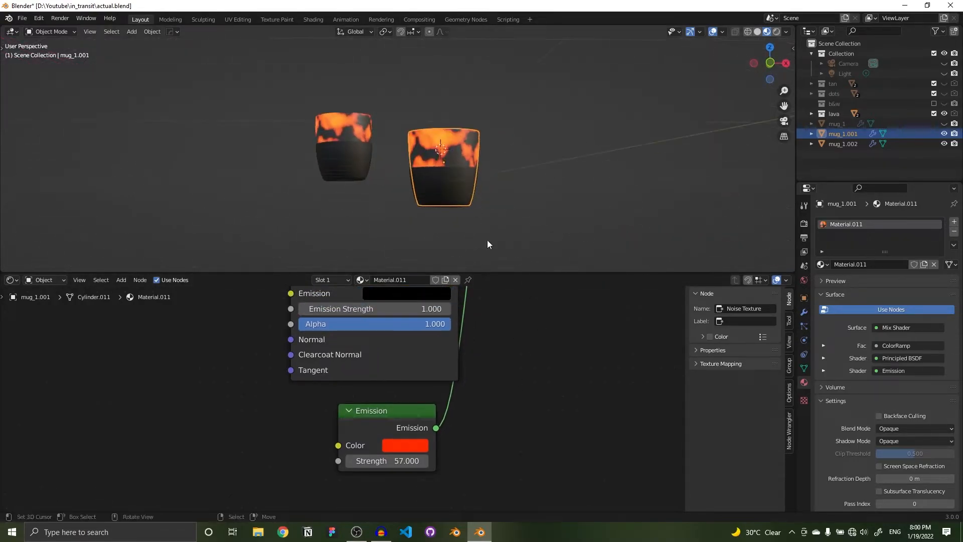
# - Try raising mug_1.001's Noise Texture Detail to about 12.6 and inspect the pattern's edges close up
pyautogui.moveTo(486, 347); pyautogui.dragTo(524, 501, button='middle')
pyautogui.scroll(-3, 531, 236)
pyautogui.scroll(4, 429, 110)
pyautogui.scroll(3, 429, 110)
pyautogui.scroll(-3, 522, 379)
pyautogui.moveTo(518, 435); pyautogui.dragTo(493, 521, button='middle')
pyautogui.scroll(3, 295, 347)
pyautogui.moveTo(285, 347); pyautogui.dragTo(286, 368, button='middle')
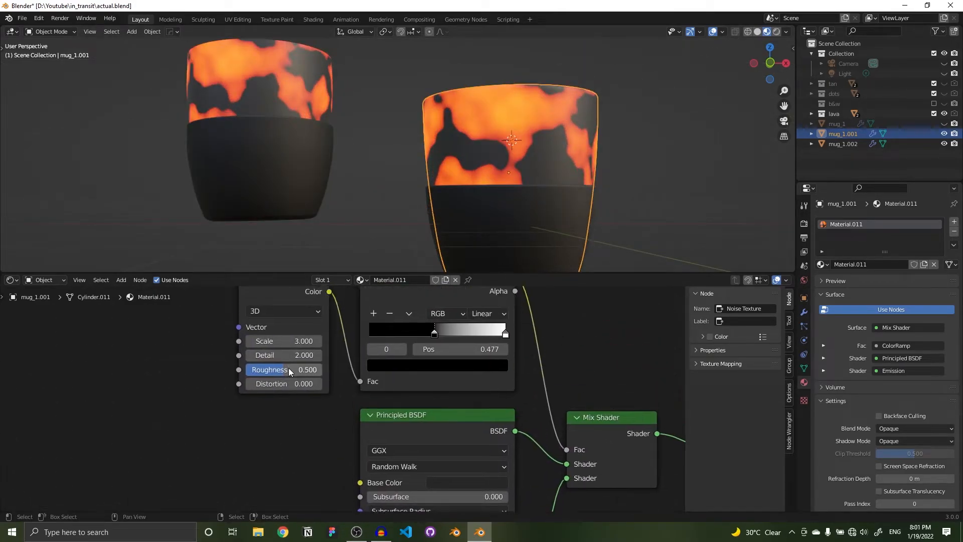
pyautogui.moveTo(284, 355)
pyautogui.mouseDown()
pyautogui.moveTo(314, 354)
pyautogui.moveTo(287, 354)
pyautogui.mouseUp()
pyautogui.scroll(5, 472, 148)
pyautogui.moveTo(577, 138); pyautogui.dragTo(551, 151, button='middle')
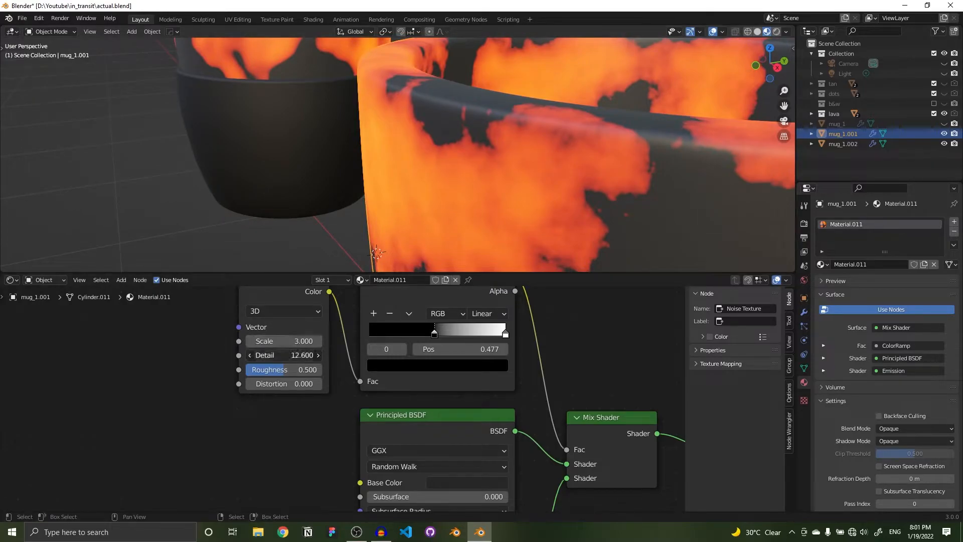
# - Set mug_1.001's Noise Texture Detail to 1.2 and test other Distortion and Scale values
pyautogui.moveTo(286, 355); pyautogui.dragTo(273, 355)
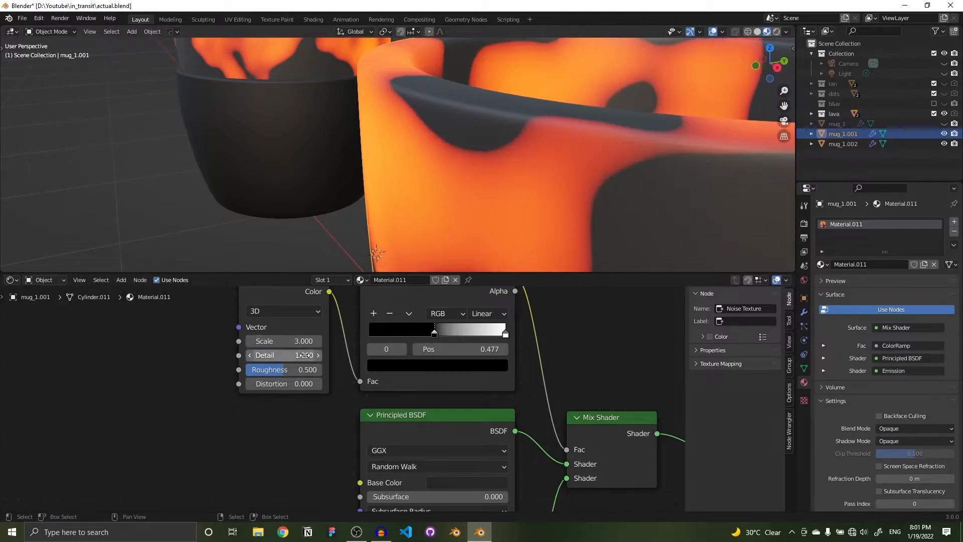
pyautogui.scroll(-5, 477, 201)
pyautogui.moveTo(287, 384)
pyautogui.mouseDown()
pyautogui.moveTo(338, 383)
pyautogui.moveTo(288, 384)
pyautogui.mouseUp()
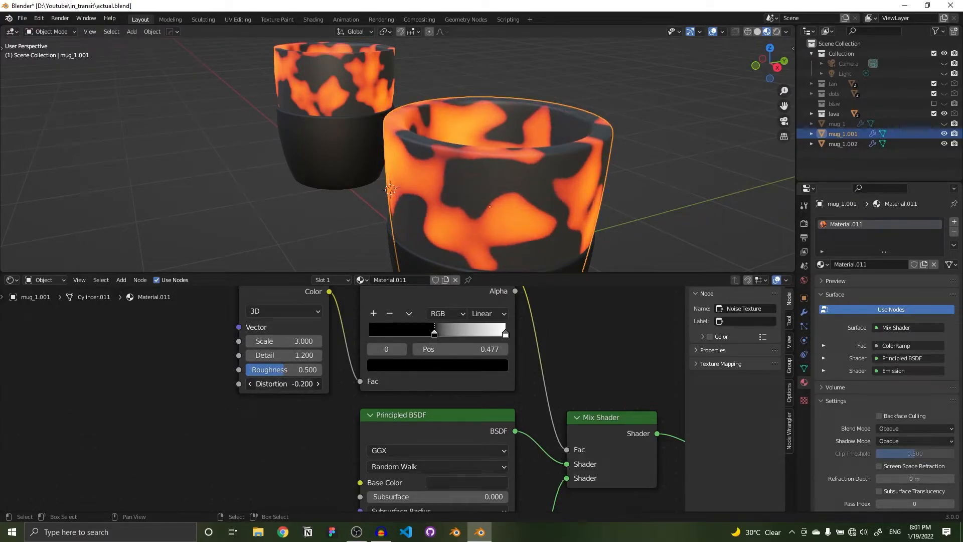
pyautogui.moveTo(286, 341)
pyautogui.mouseDown()
pyautogui.moveTo(311, 341)
pyautogui.moveTo(290, 341)
pyautogui.moveTo(301, 341)
pyautogui.mouseUp()
# - Inspect the new lava mug beside the original one from several angles and distances
pyautogui.scroll(-4, 575, 117)
pyautogui.moveTo(544, 200); pyautogui.dragTo(585, 182, button='middle')
pyautogui.click(585, 182)
pyautogui.moveTo(481, 174); pyautogui.dragTo(541, 179, button='middle')
pyautogui.click(434, 158)
pyautogui.click(528, 188)
pyautogui.scroll(-3, 540, 181)
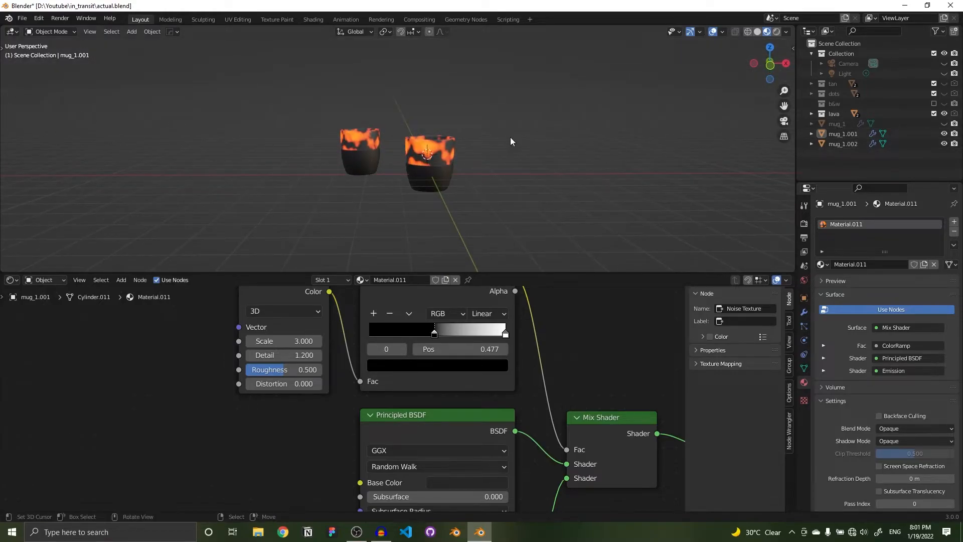
pyautogui.moveTo(510, 141); pyautogui.dragTo(463, 143, button='middle')
# - Rename the mug_1.001 object to lava_01
pyautogui.moveTo(406, 103); pyautogui.dragTo(498, 240)
pyautogui.click(853, 152)
pyautogui.moveTo(422, 90); pyautogui.dragTo(489, 184)
pyautogui.doubleClick(847, 133)
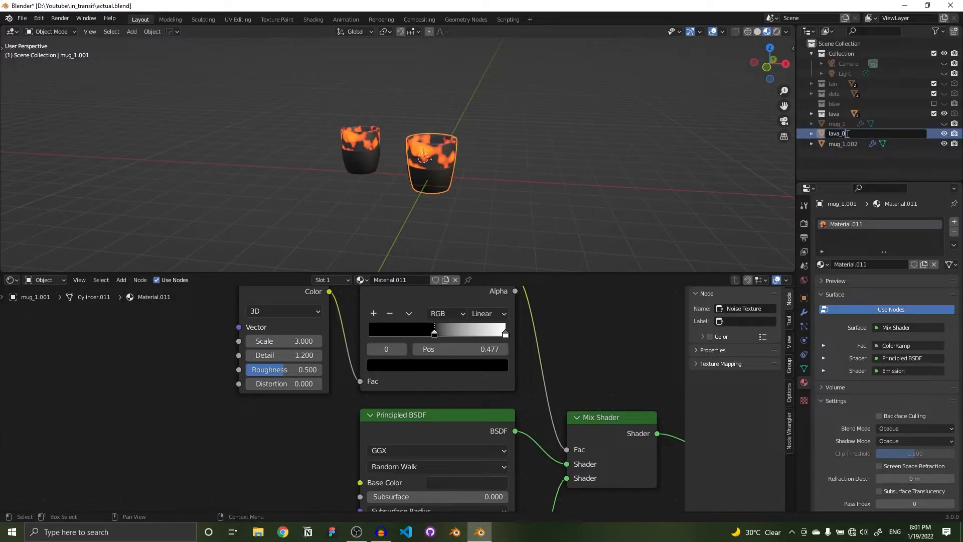
pyautogui.press('Return')
# - Rename the mug_1.002 object to lava_02
pyautogui.rightClick(850, 145)
pyautogui.click(872, 156)
pyautogui.doubleClick(854, 143)
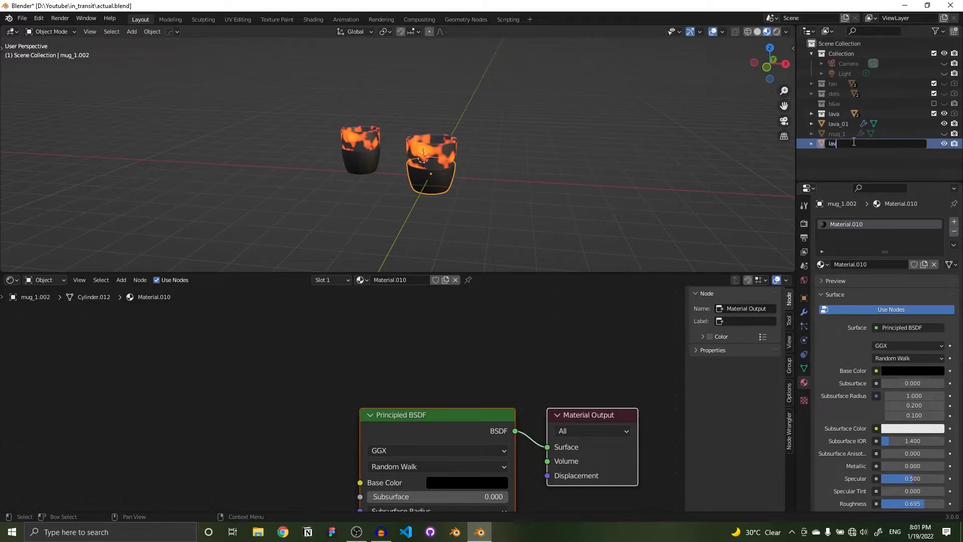
pyautogui.press('Return')
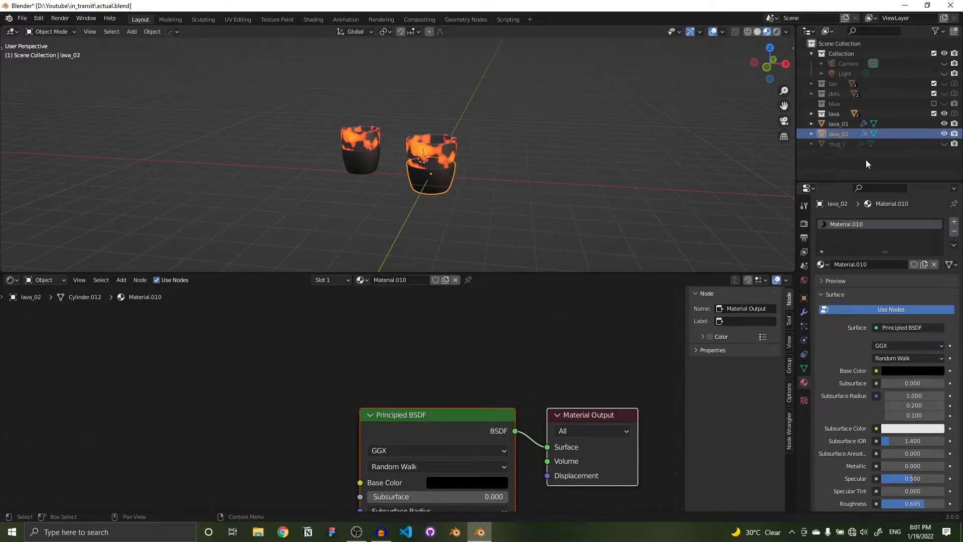
# - Create a new collection in the scene and name it mug_2
pyautogui.click(844, 126)
pyautogui.click(843, 133)
pyautogui.click(843, 125)
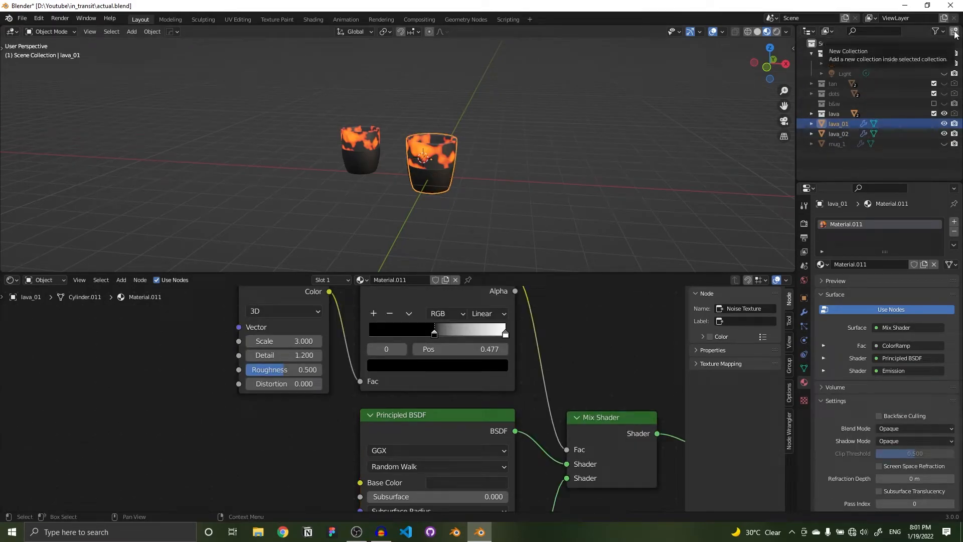
pyautogui.click(955, 31)
pyautogui.doubleClick(845, 124)
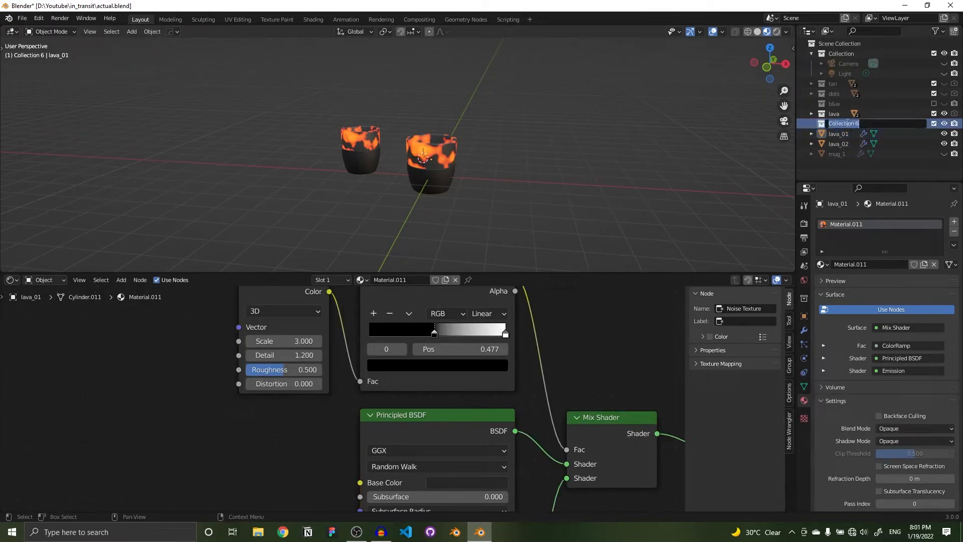
pyautogui.press('Return')
# - Move the lava_01 and lava_02 objects together into the mug_2 collection
pyautogui.click(838, 134)
pyautogui.keyDown('ctrl'); pyautogui.click(838, 142); pyautogui.keyUp('ctrl')
pyautogui.keyDown('shift'); pyautogui.click(839, 133); pyautogui.keyUp('shift')
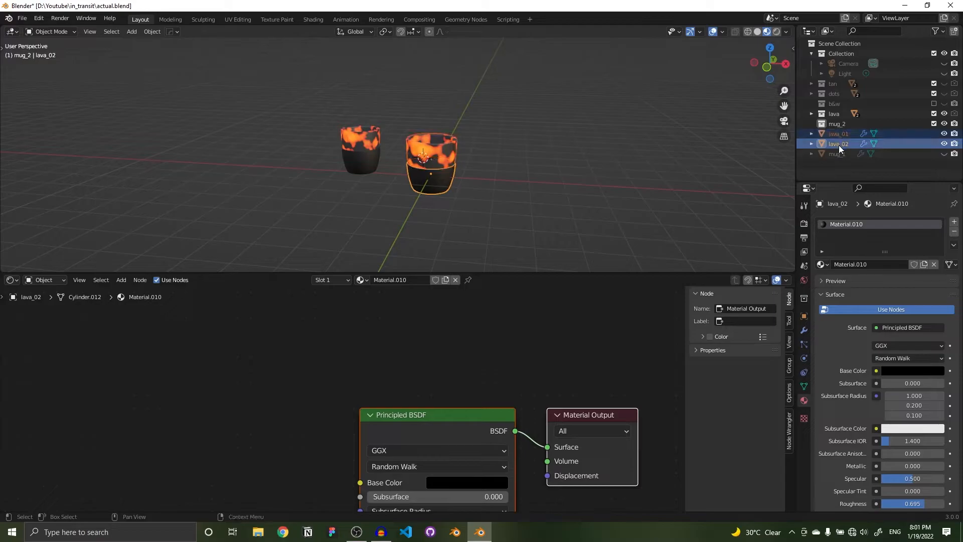
pyautogui.moveTo(844, 142); pyautogui.dragTo(847, 122)
pyautogui.click(811, 123)
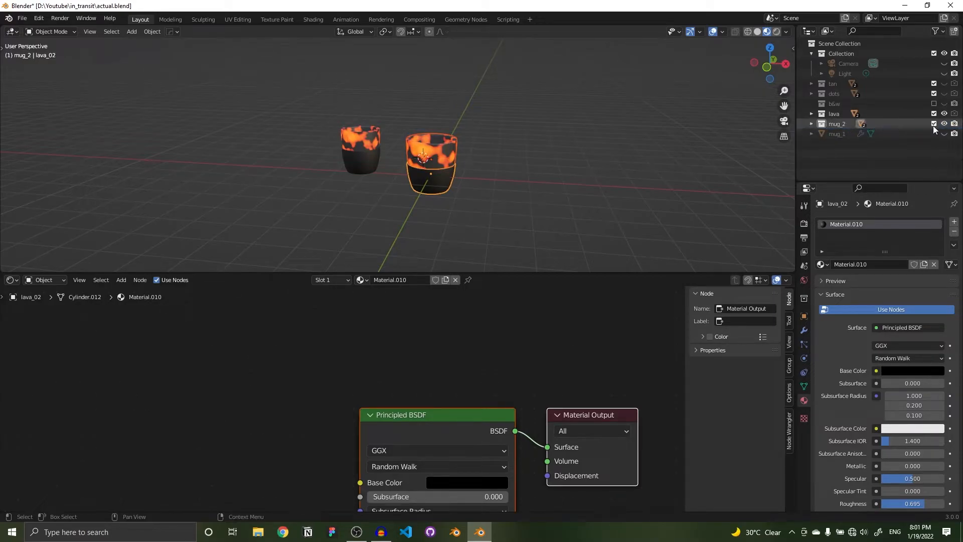
# - Exclude the original lava collection from the view layer and enlarge the 3D viewport over the node editor
pyautogui.click(933, 114)
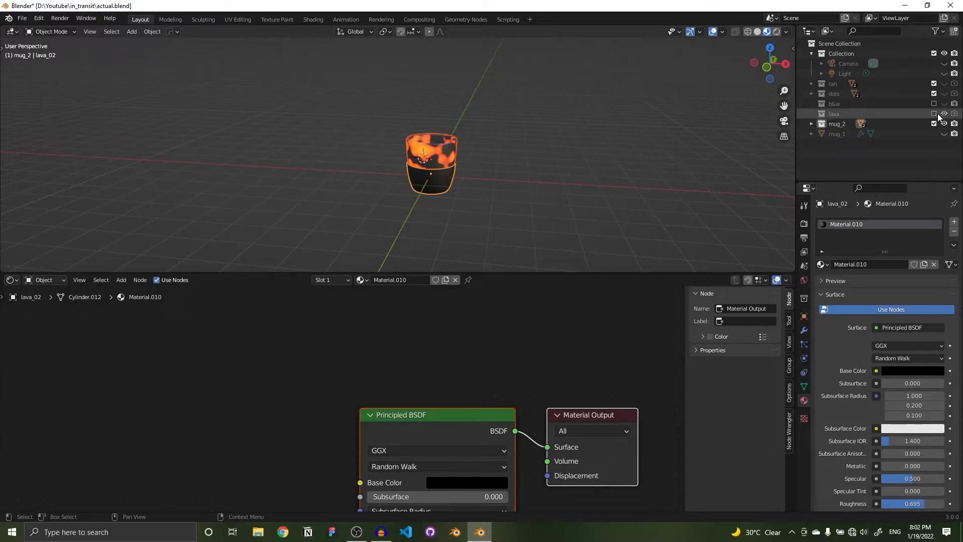
pyautogui.moveTo(442, 110); pyautogui.dragTo(414, 147, button='middle')
pyautogui.scroll(5, 544, 201)
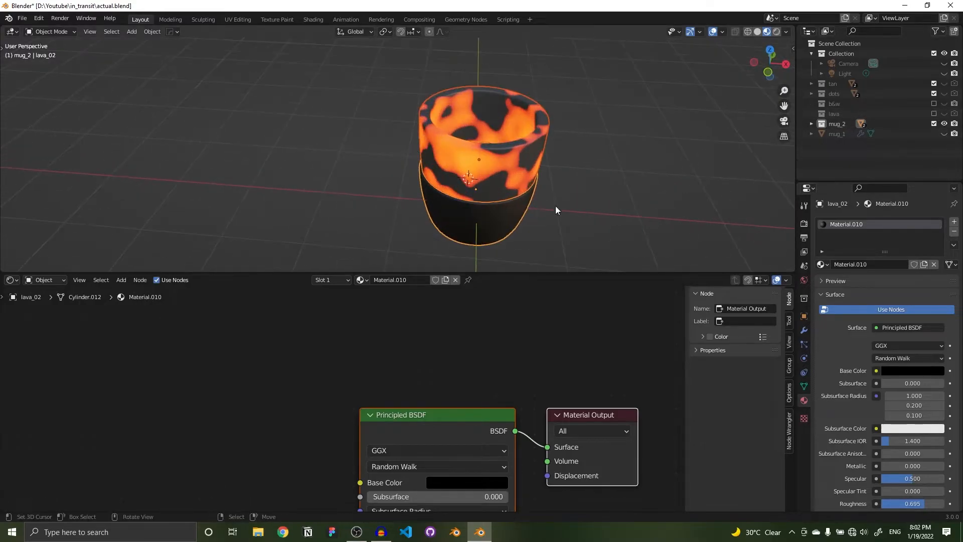
pyautogui.moveTo(563, 274); pyautogui.dragTo(584, 489)
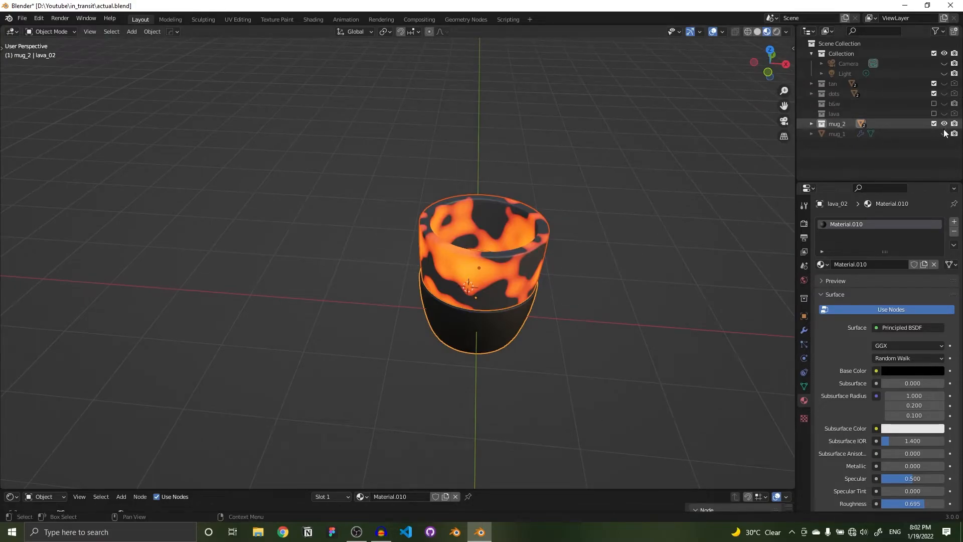
# - Unhide the black-and-white mug_1 and toggle the mug_2 collection's visibility off and on again
pyautogui.click(943, 124)
pyautogui.click(944, 133)
pyautogui.moveTo(531, 210); pyautogui.dragTo(512, 204, button='middle')
pyautogui.click(944, 124)
pyautogui.rightClick(841, 123)
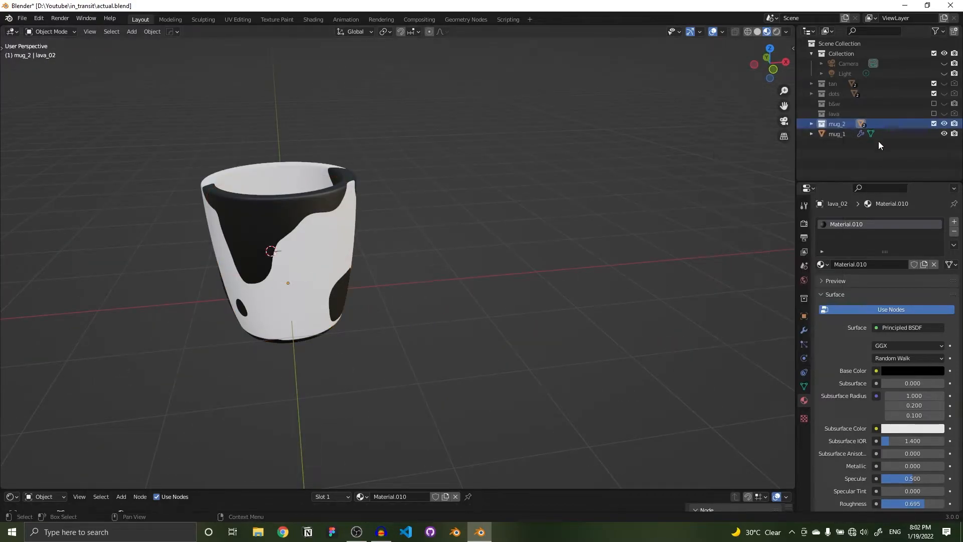
# - Move the black-and-white mug_1 about 1.74 m along the X axis so it stands beside the lava mug
pyautogui.click(826, 134)
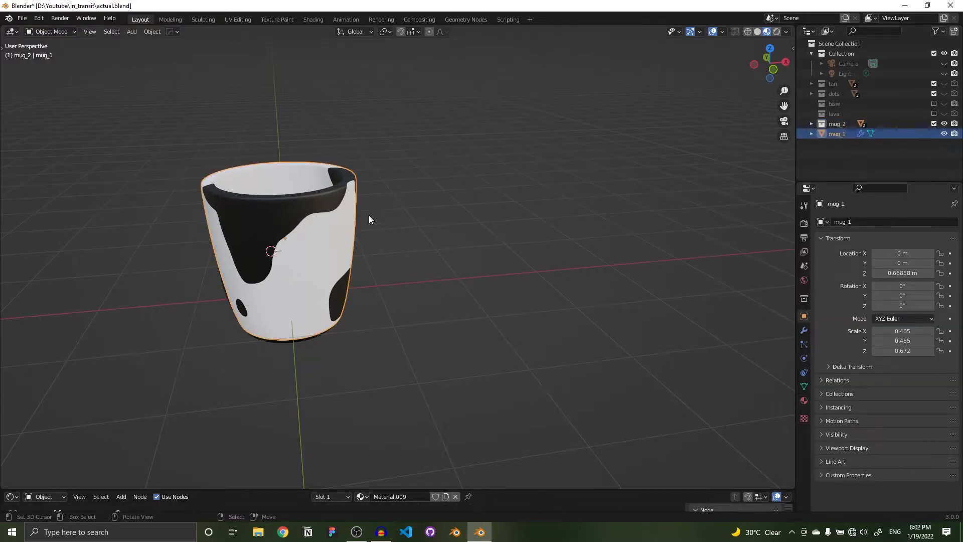
pyautogui.press('g')
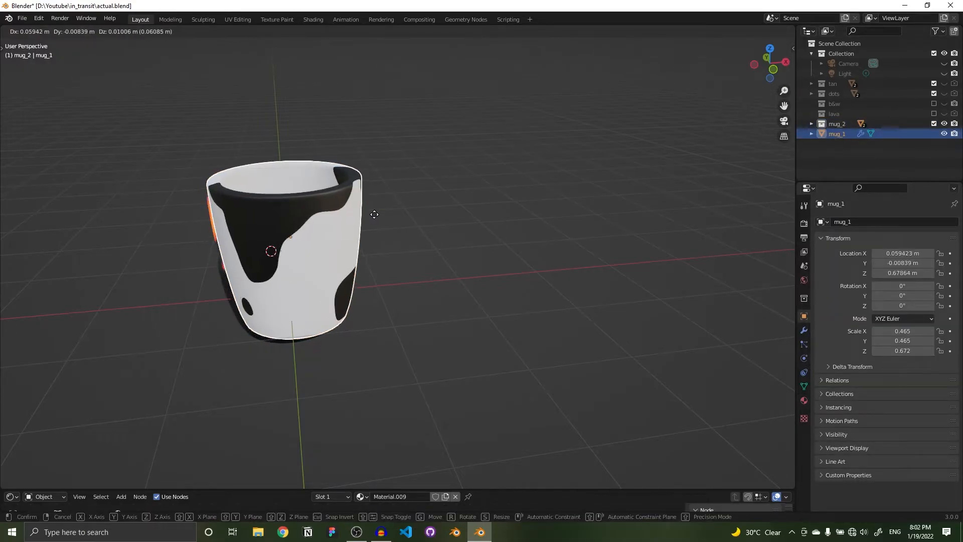
pyautogui.press('Escape')
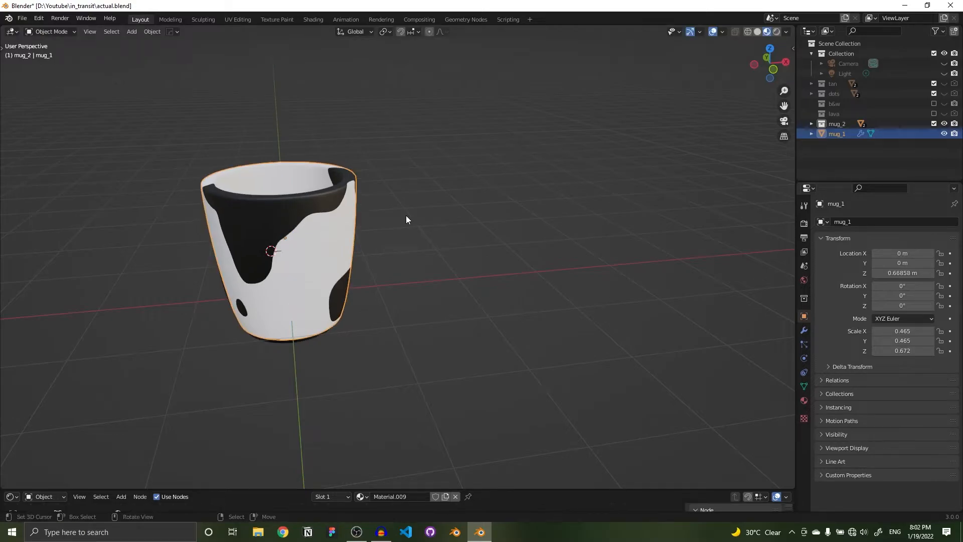
pyautogui.press('g')
pyautogui.press('x')
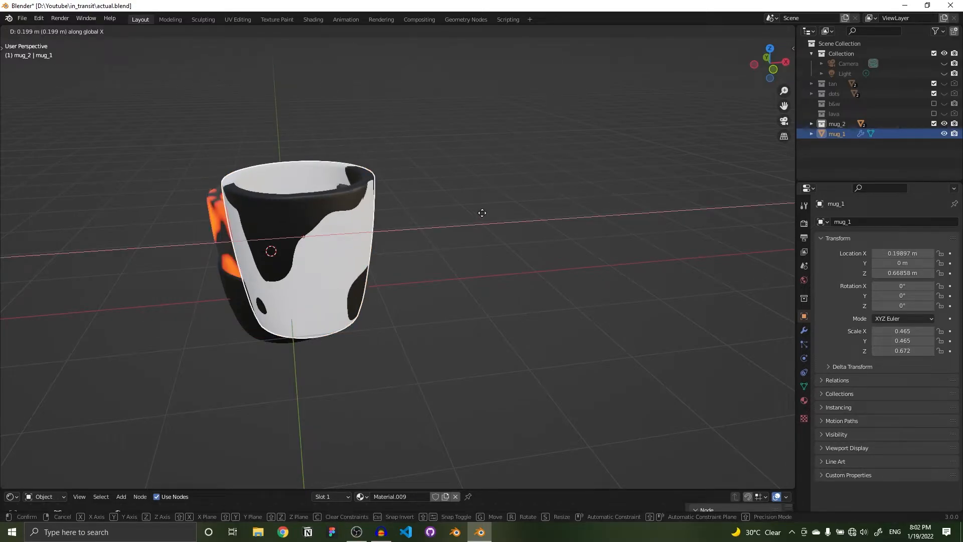
pyautogui.click(618, 215)
pyautogui.scroll(-3, 315, 273)
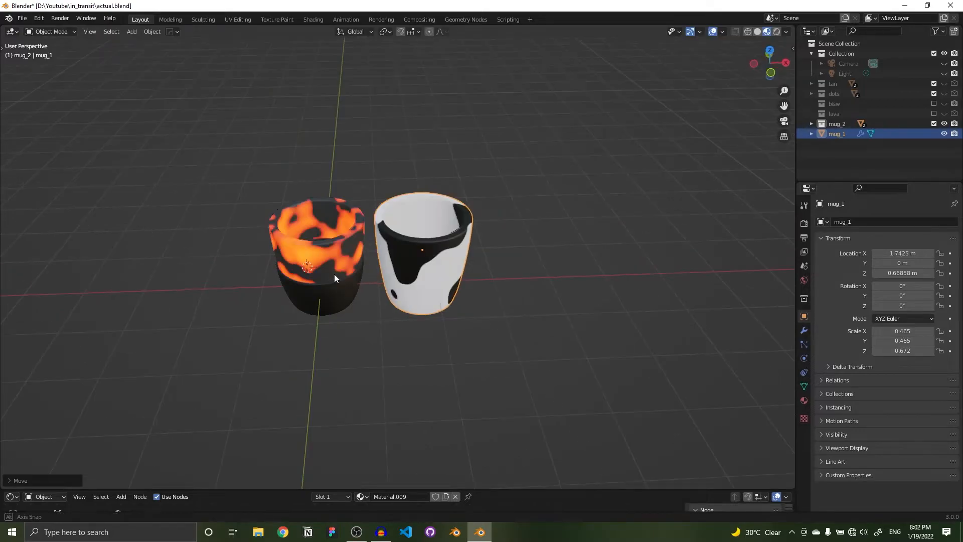
pyautogui.moveTo(334, 273); pyautogui.dragTo(343, 282, button='middle')
pyautogui.moveTo(446, 223); pyautogui.dragTo(381, 246, button='middle')
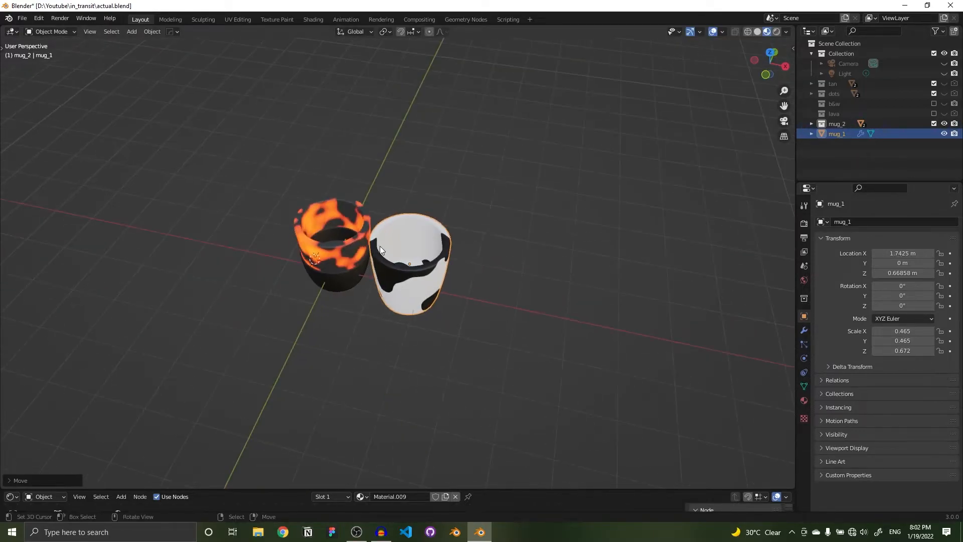
pyautogui.scroll(4, 380, 246)
pyautogui.moveTo(316, 260); pyautogui.dragTo(345, 238, button='middle')
# - Hide mug_1, duplicate both parts of the lava mug and place the copy beside the original
pyautogui.moveTo(178, 161); pyautogui.dragTo(389, 365)
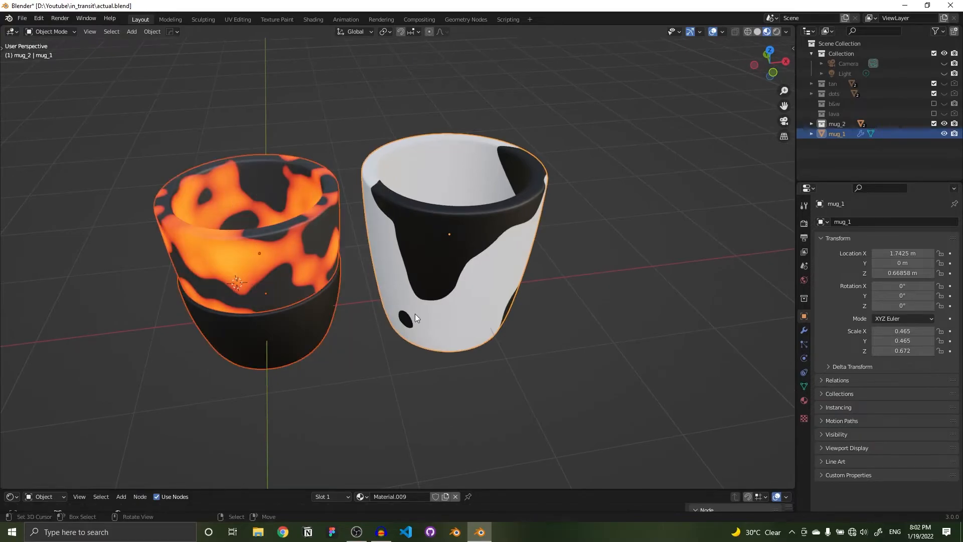
pyautogui.click(881, 150)
pyautogui.click(944, 134)
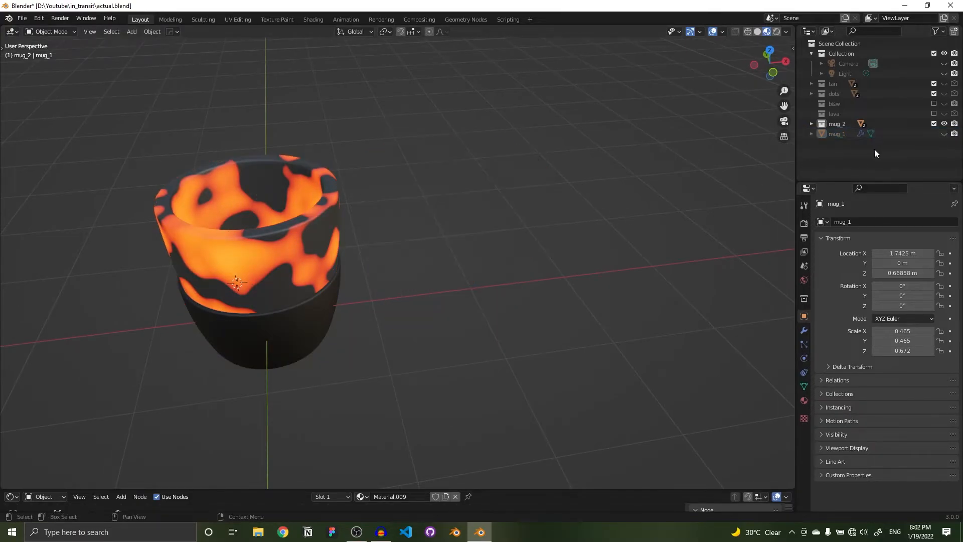
pyautogui.moveTo(119, 170); pyautogui.dragTo(467, 395)
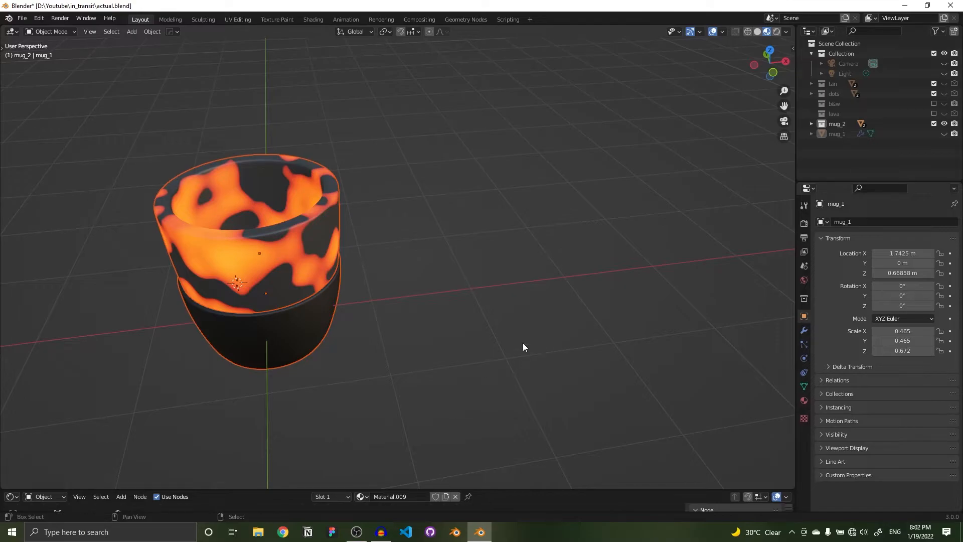
pyautogui.hotkey('shift', 'd')
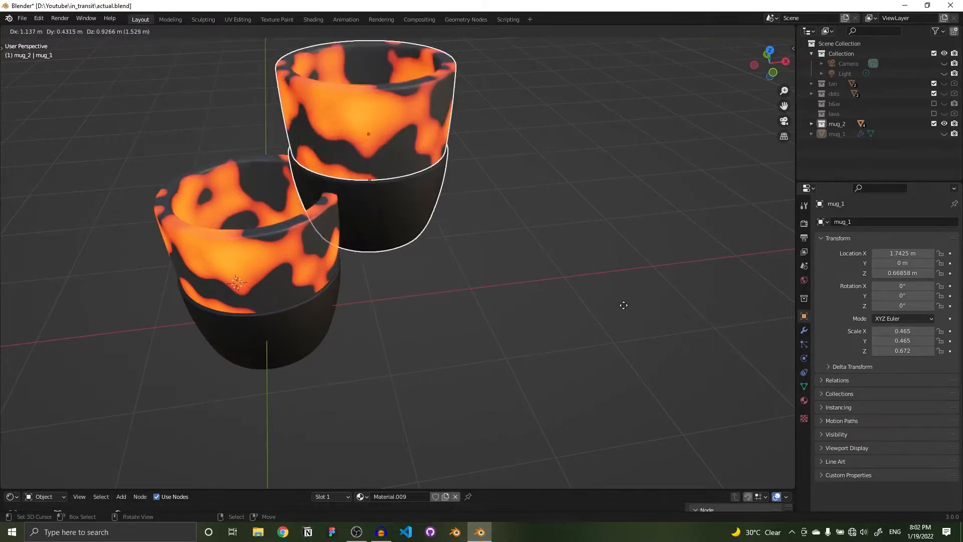
pyautogui.click(672, 378)
pyautogui.moveTo(671, 378); pyautogui.dragTo(636, 371, button='middle')
# - Check which mugs belong to mug_2 by excluding and re-including the collection, and expand its contents
pyautogui.moveTo(137, 117); pyautogui.dragTo(333, 325)
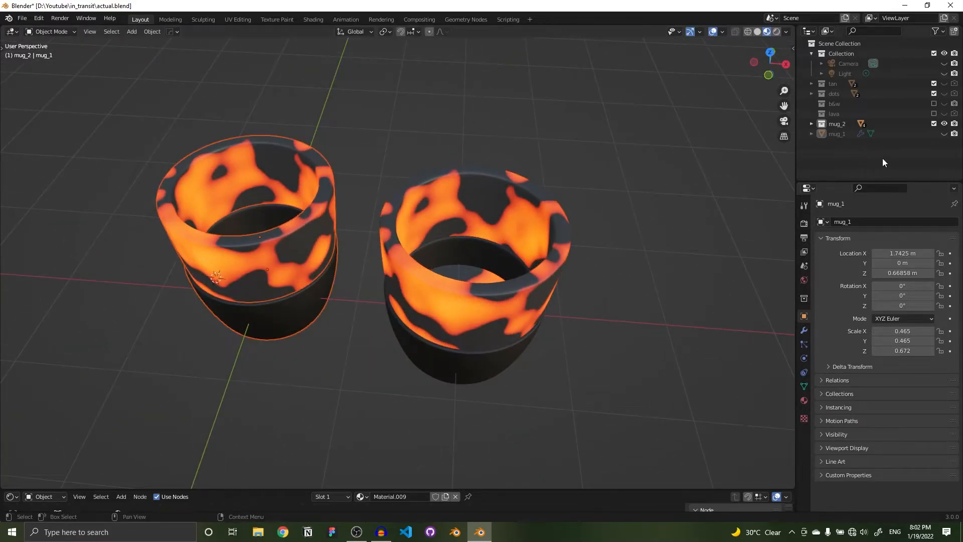
pyautogui.click(933, 123)
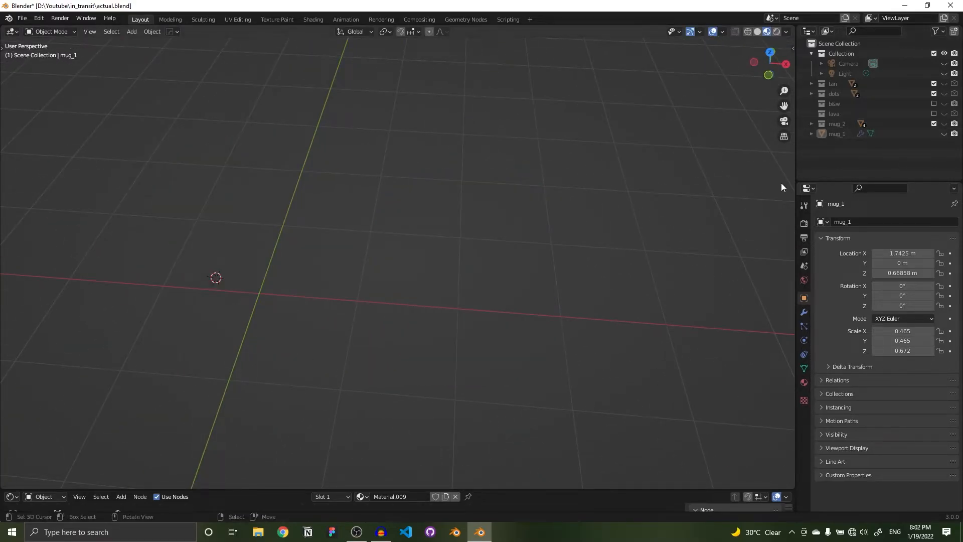
pyautogui.click(934, 125)
pyautogui.click(811, 126)
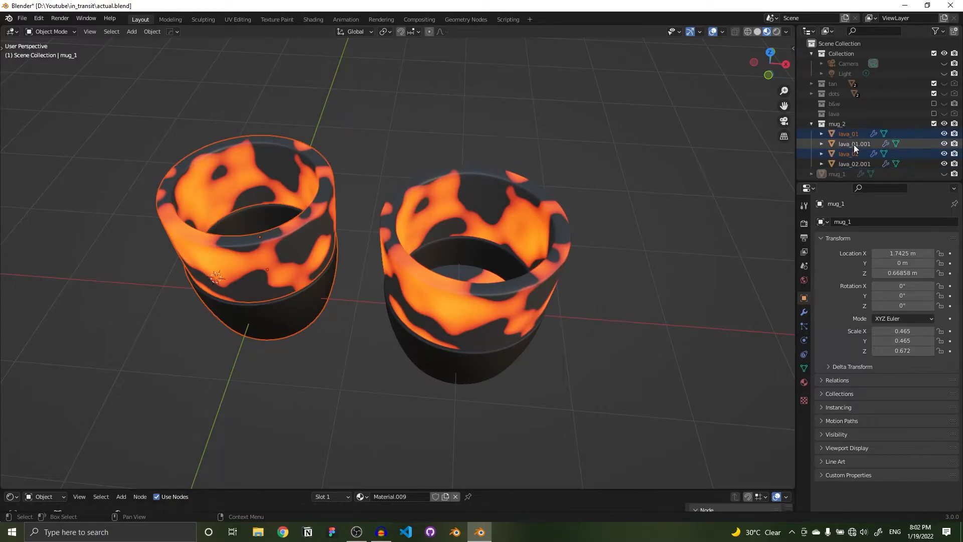
# - Move the duplicates lava_01.001 and lava_02.001 out of mug_2 into the Scene Collection and collapse mug_2
pyautogui.keyDown('shift'); pyautogui.rightClick(671, 269); pyautogui.keyUp('shift')
pyautogui.moveTo(639, 180); pyautogui.dragTo(452, 393)
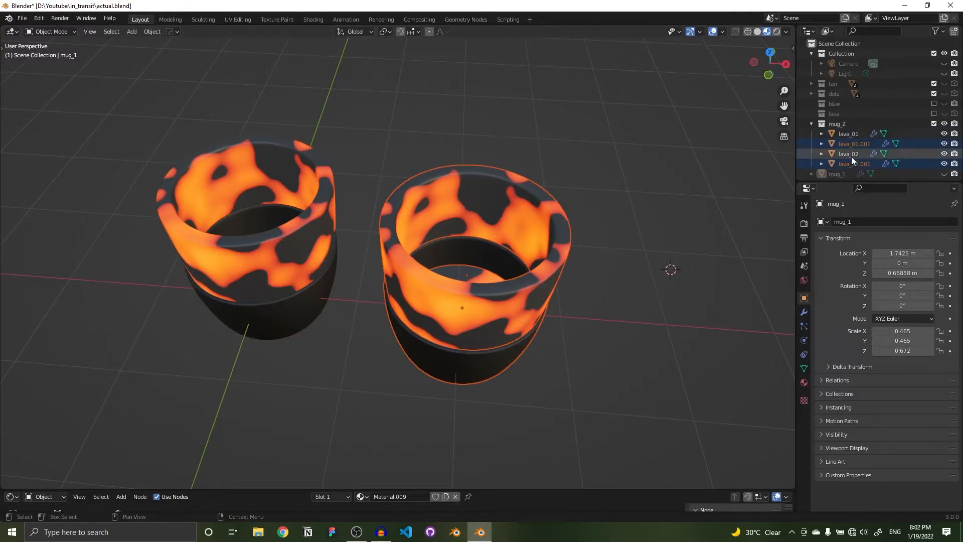
pyautogui.scroll(-1, 851, 156)
pyautogui.moveTo(855, 161); pyautogui.dragTo(836, 176)
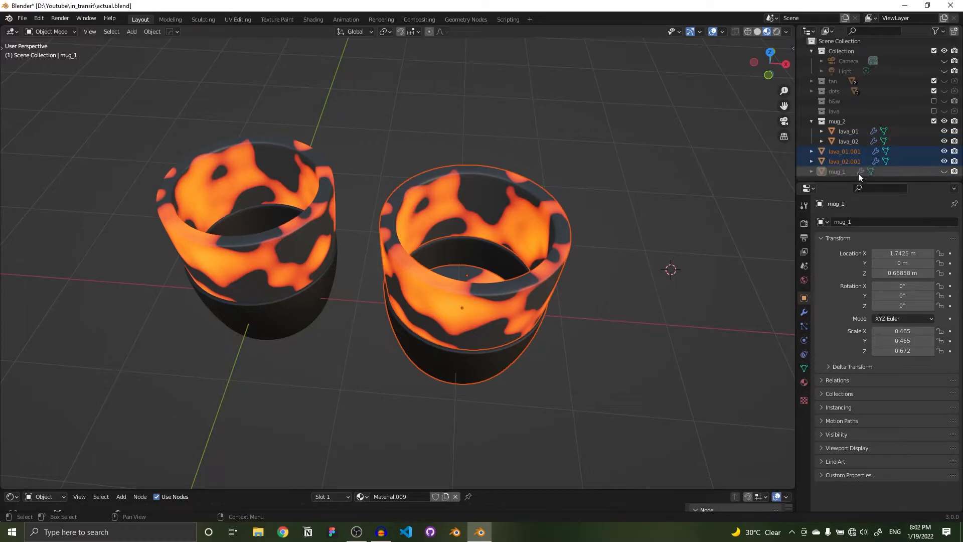
pyautogui.hotkey('ctrl', 'z')
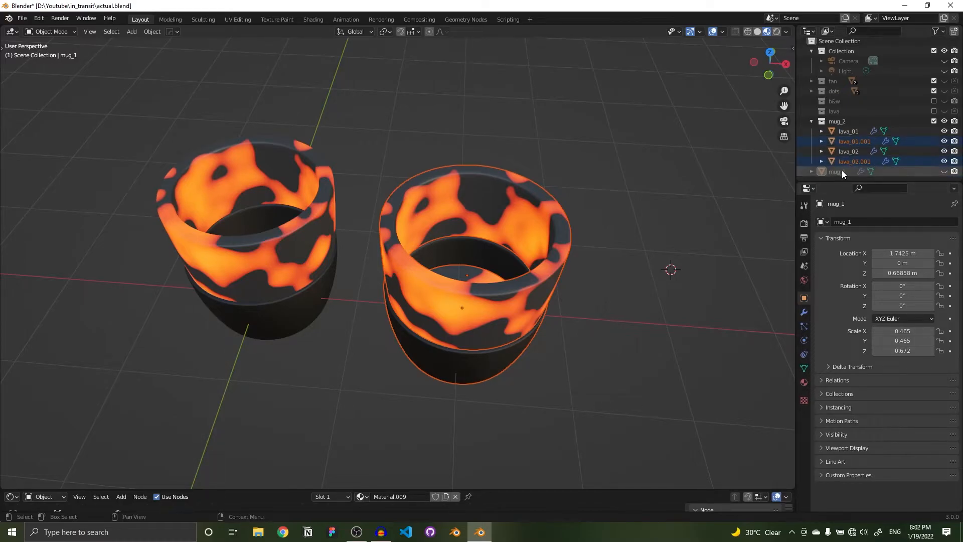
pyautogui.moveTo(847, 162); pyautogui.dragTo(835, 177)
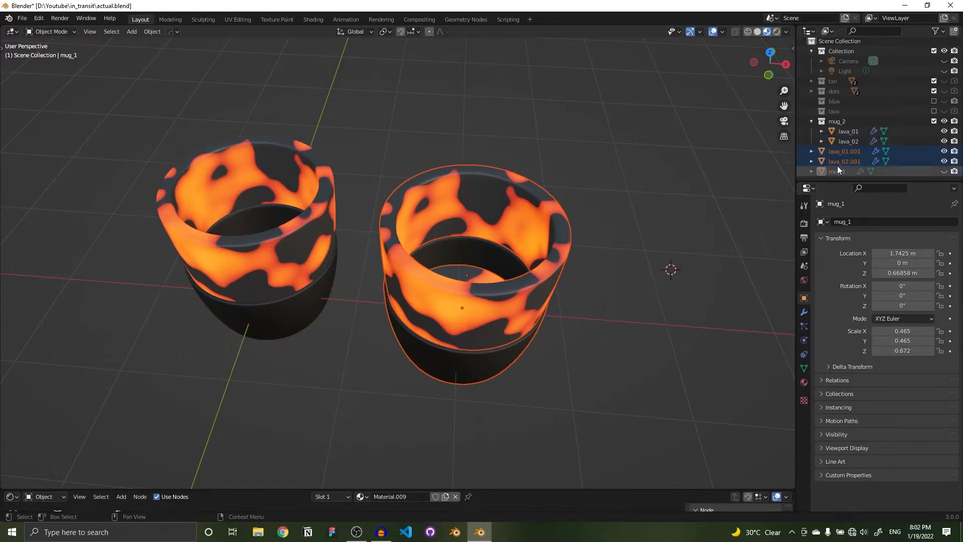
pyautogui.click(812, 121)
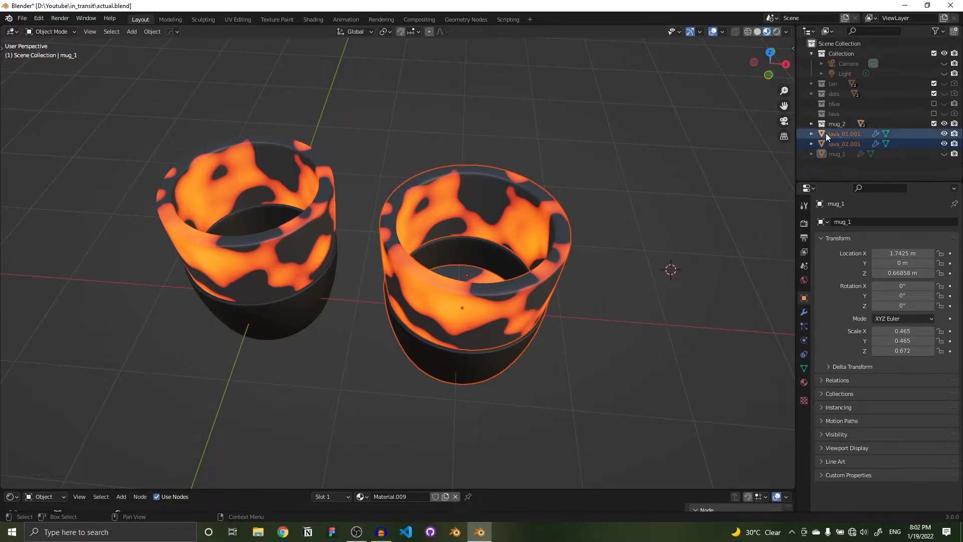
# - Exclude the mug_2 collection from the view layer and show the tan collection
pyautogui.click(944, 124)
pyautogui.click(935, 124)
pyautogui.moveTo(421, 249)
pyautogui.mouseDown(button='middle')
pyautogui.moveTo(455, 227)
pyautogui.moveTo(419, 230)
pyautogui.mouseUp(button='middle')
pyautogui.scroll(-3, 456, 227)
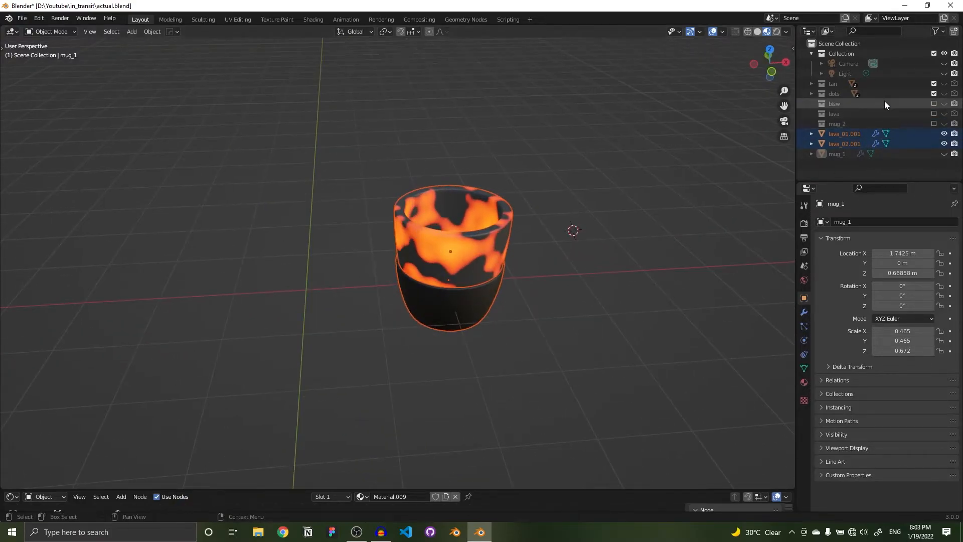
pyautogui.click(945, 85)
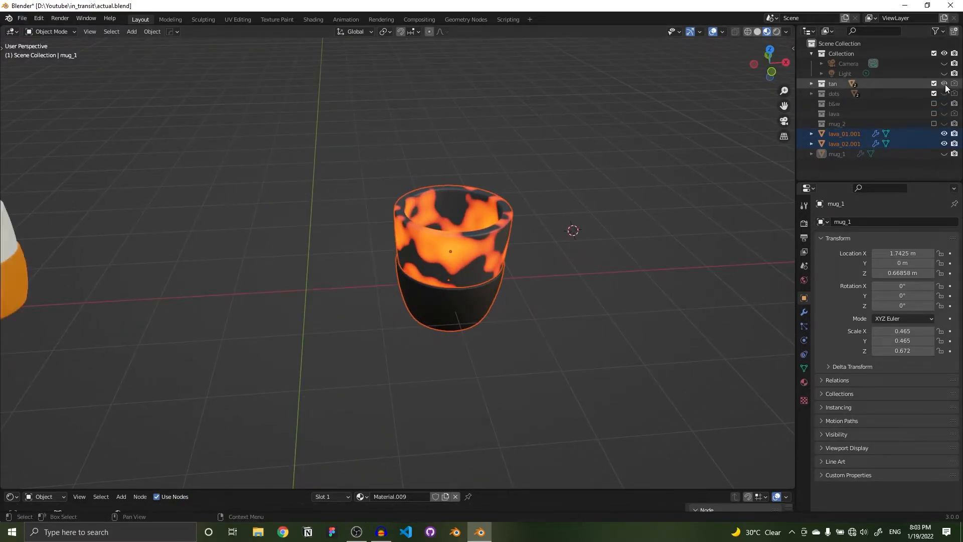
# - Move both parts of the orange-and-white tan mug about 4 m in front view so it stands beside the lava copy
pyautogui.scroll(-2, 137, 212)
pyautogui.moveTo(138, 212)
pyautogui.mouseDown(button='middle')
pyautogui.moveTo(142, 219)
pyautogui.moveTo(133, 213)
pyautogui.mouseUp(button='middle')
pyautogui.moveTo(73, 206); pyautogui.dragTo(150, 312)
pyautogui.moveTo(204, 266); pyautogui.dragTo(201, 297, button='middle')
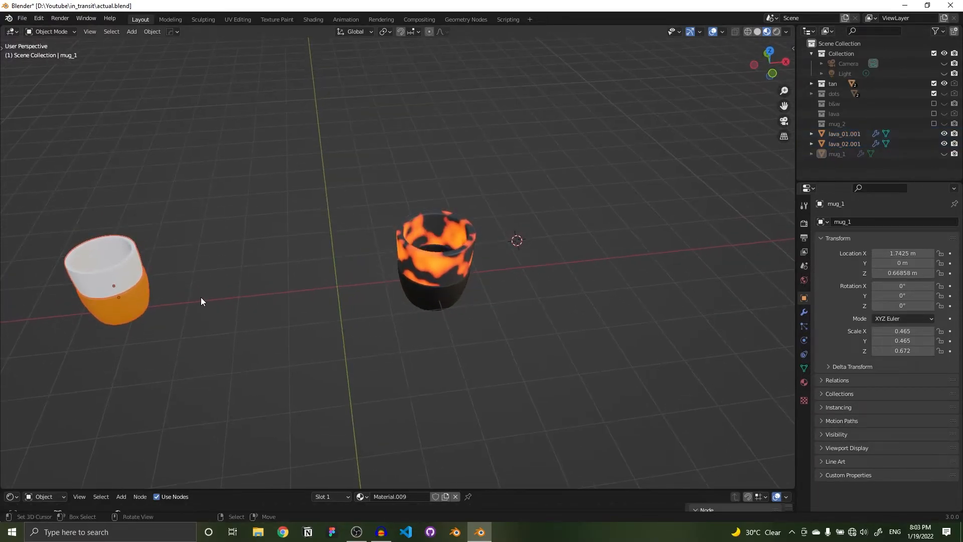
pyautogui.press('`')
pyautogui.click(157, 265)
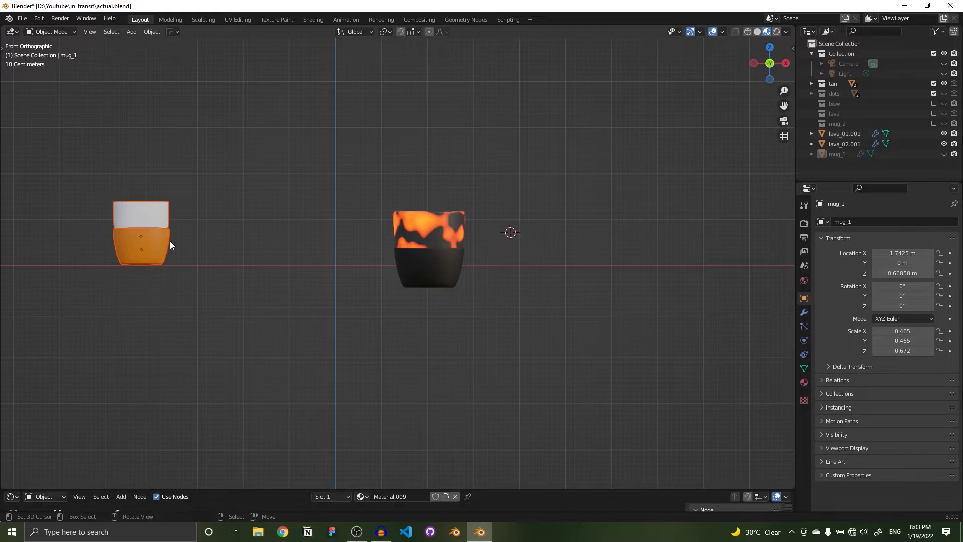
pyautogui.press('g')
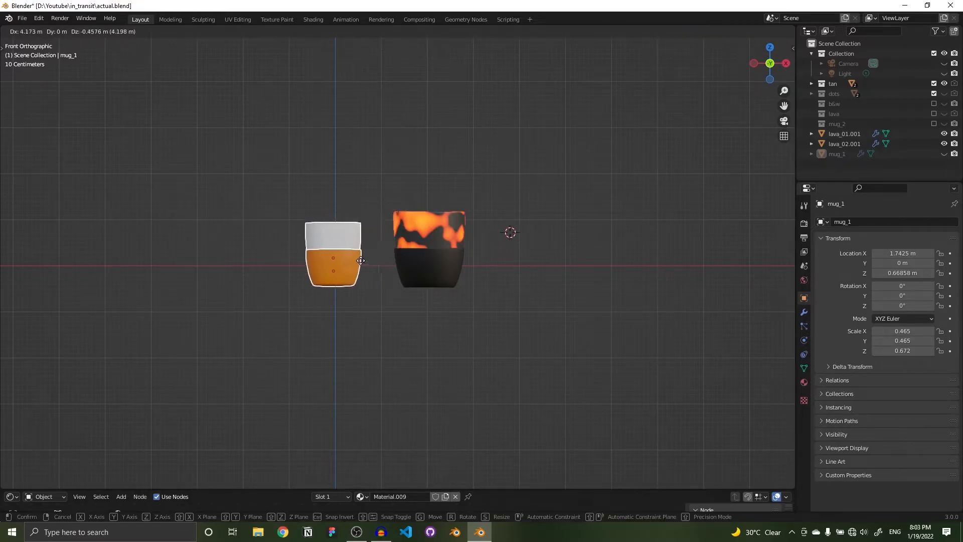
pyautogui.click(357, 254)
pyautogui.moveTo(357, 254); pyautogui.dragTo(495, 326, button='middle')
pyautogui.scroll(5, 311, 338)
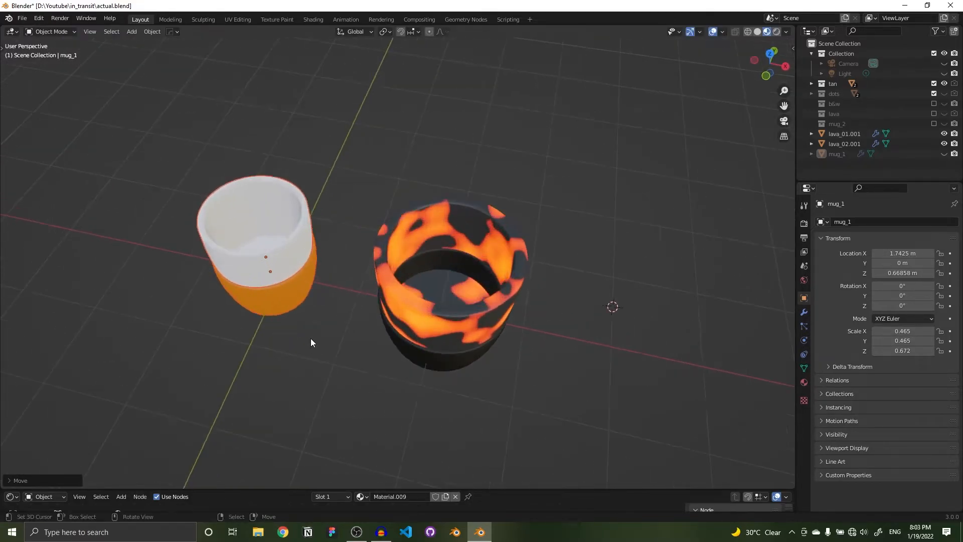
# - Remove the lava material, Material.011, from the copied mug's upper part lava_01.001
pyautogui.moveTo(402, 338); pyautogui.dragTo(458, 288, button='middle')
pyautogui.scroll(-3, 459, 289)
pyautogui.click(459, 292)
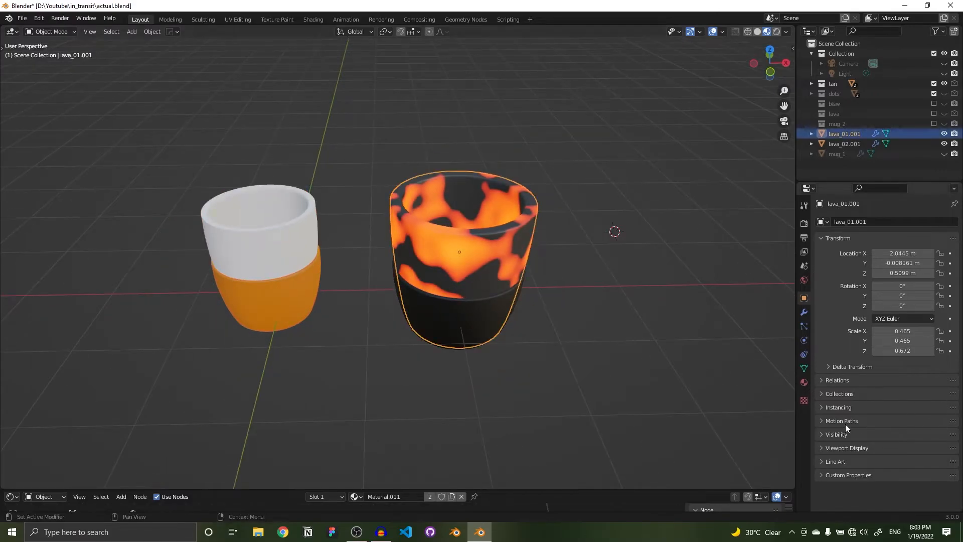
pyautogui.click(804, 382)
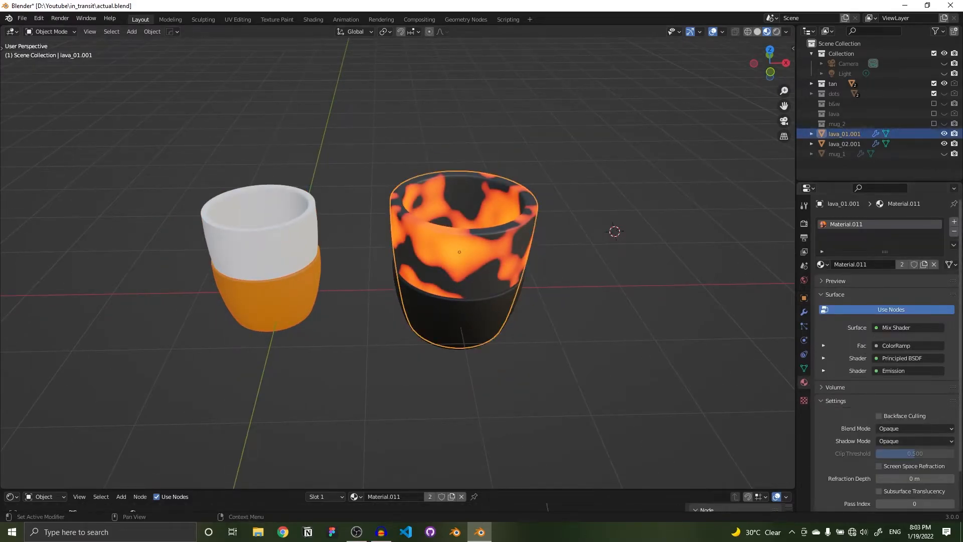
# - Copy the orange base color's hex value E76F00 from the tan mug's lower part
pyautogui.click(498, 297)
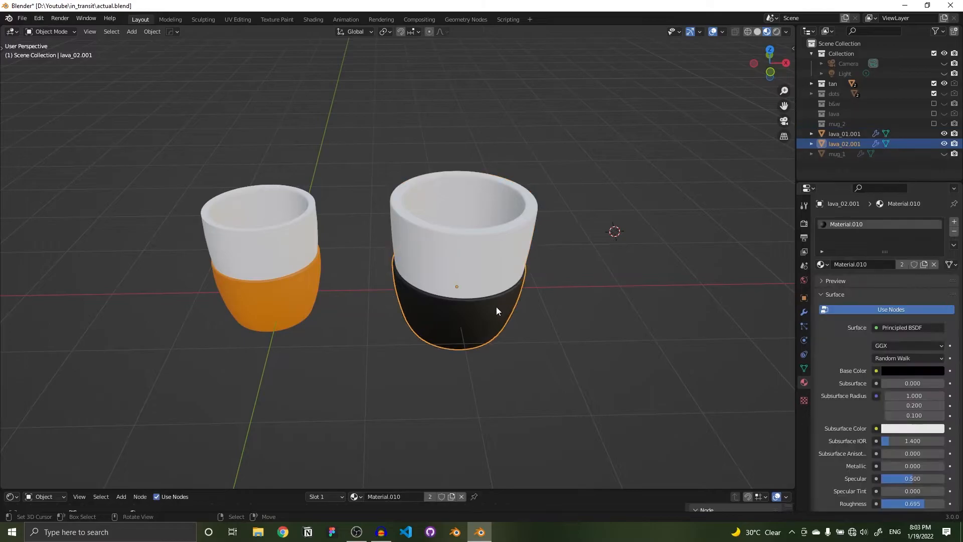
pyautogui.click(291, 319)
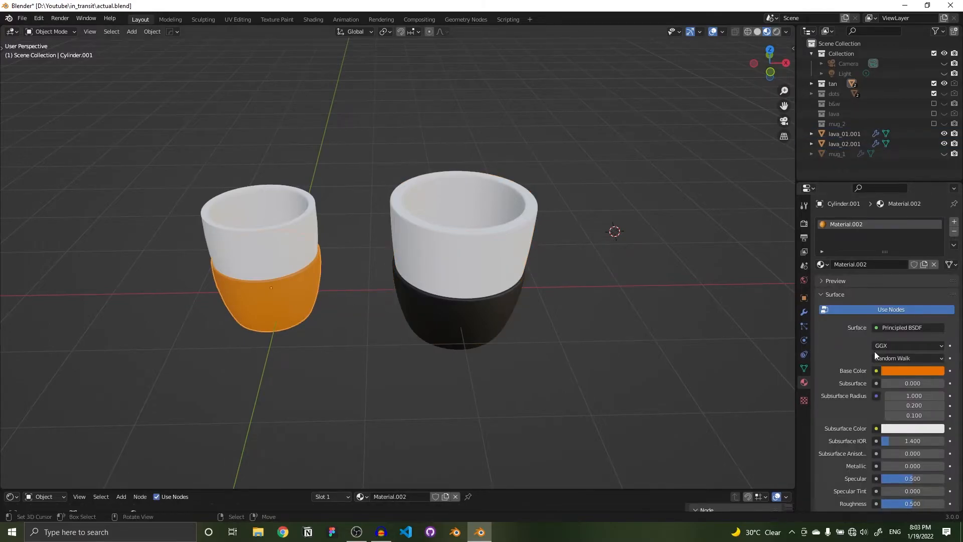
pyautogui.moveTo(569, 489)
pyautogui.mouseDown()
pyautogui.moveTo(569, 253)
pyautogui.moveTo(569, 482)
pyautogui.mouseUp()
pyautogui.click(904, 371)
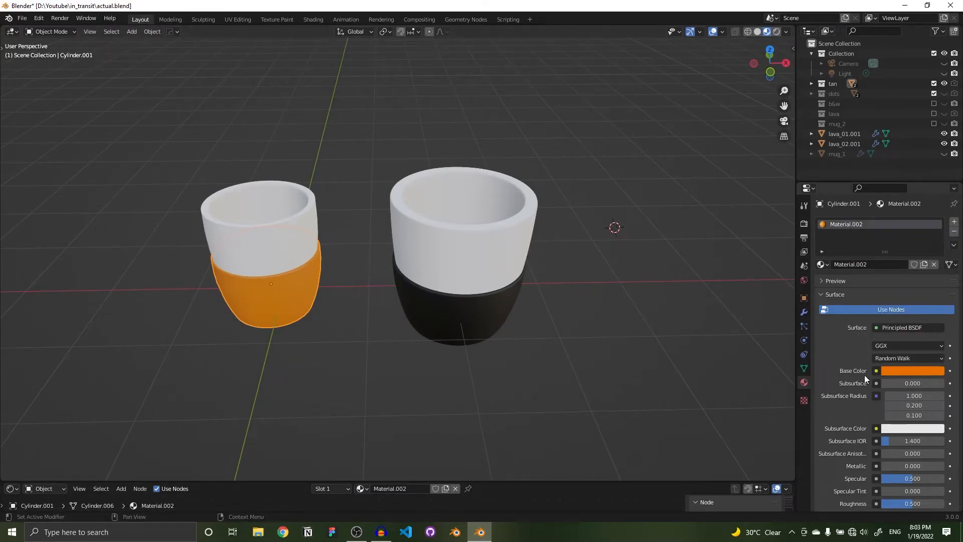
pyautogui.click(902, 372)
pyautogui.click(910, 327)
pyautogui.hotkey('ctrl', 'c')
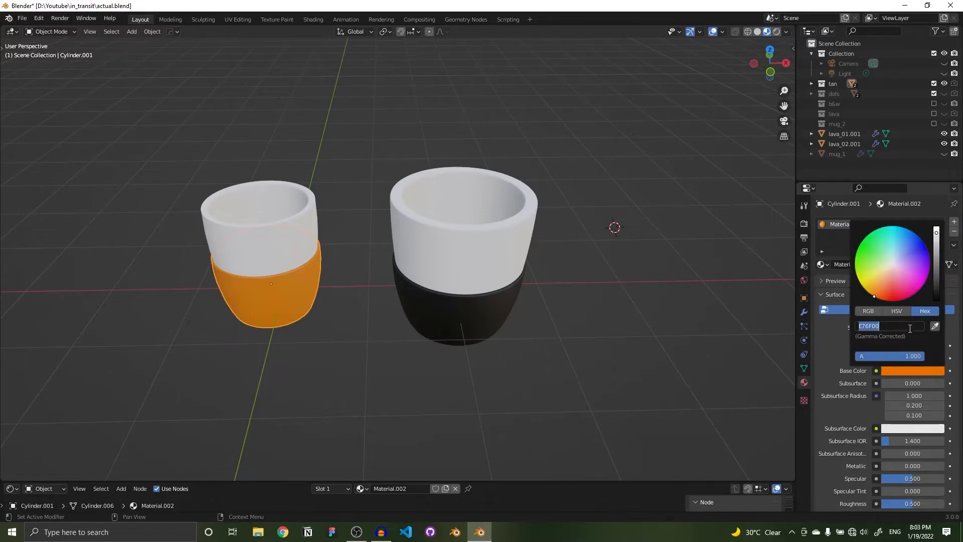
# - Set the base color of the copied mug's lower part lava_02.001 to hex E76F00
pyautogui.click(488, 311)
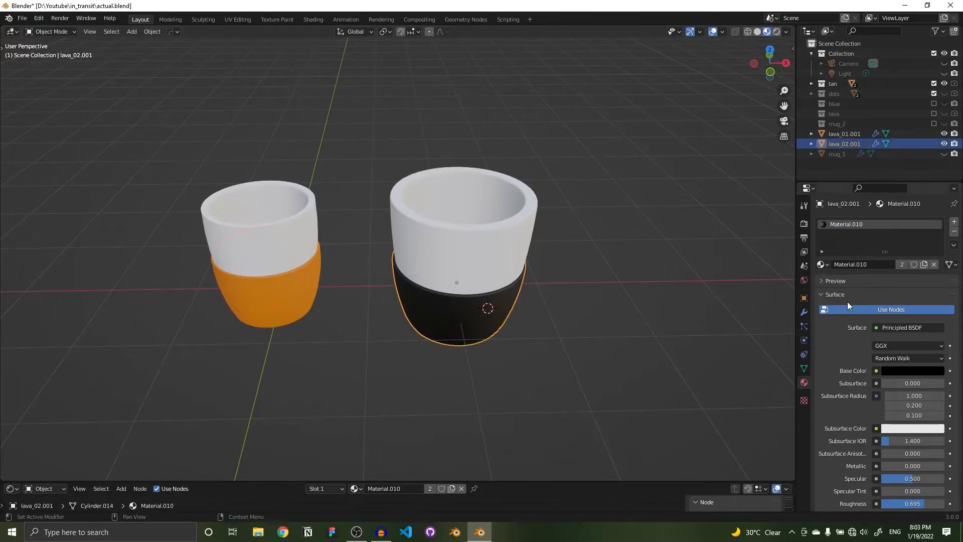
pyautogui.click(896, 372)
pyautogui.click(889, 326)
pyautogui.hotkey('ctrl', 'v')
pyautogui.press('Return')
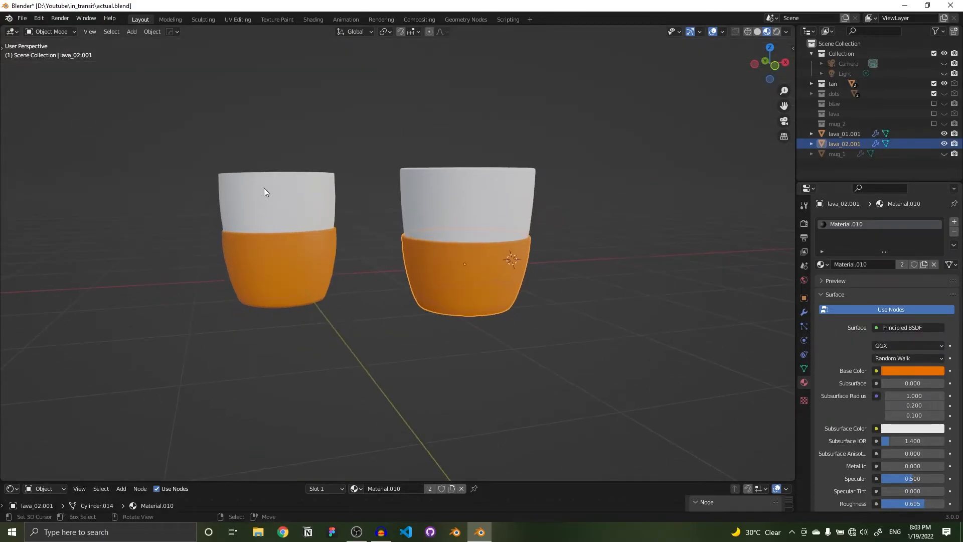
# - Open the base color hex value of the tan mug's white upper part, and create a new material for lava_01.001
pyautogui.scroll(4, 264, 188)
pyautogui.click(224, 154)
pyautogui.click(913, 371)
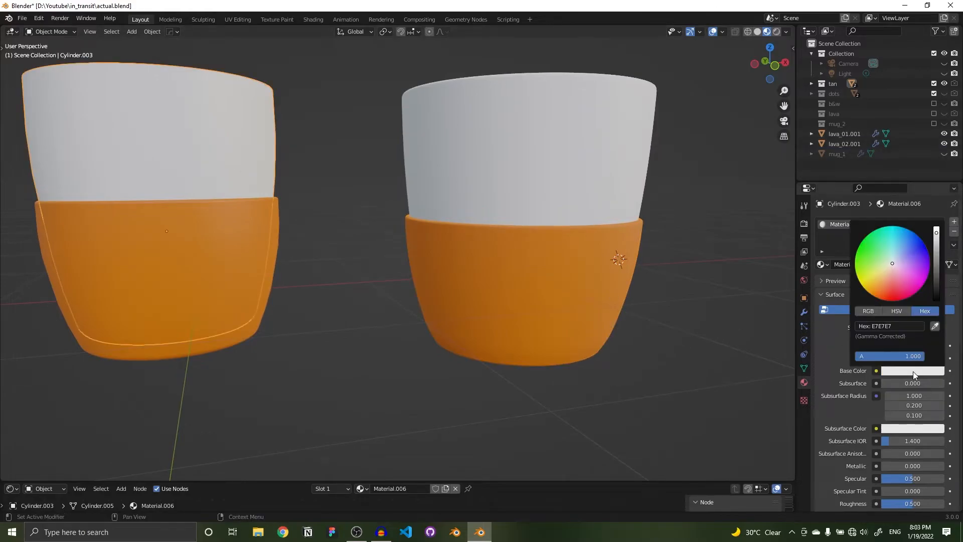
pyautogui.click(892, 326)
pyautogui.click(644, 144)
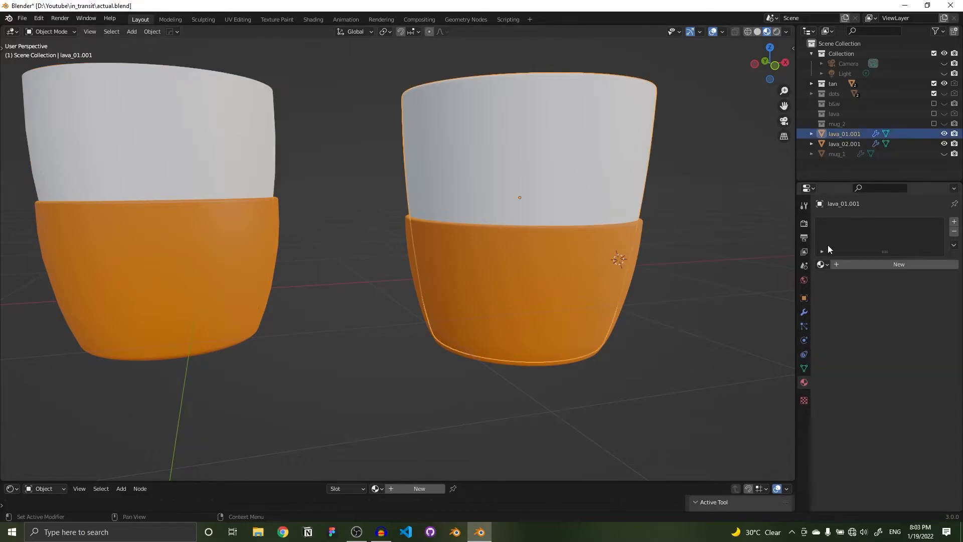
pyautogui.click(875, 264)
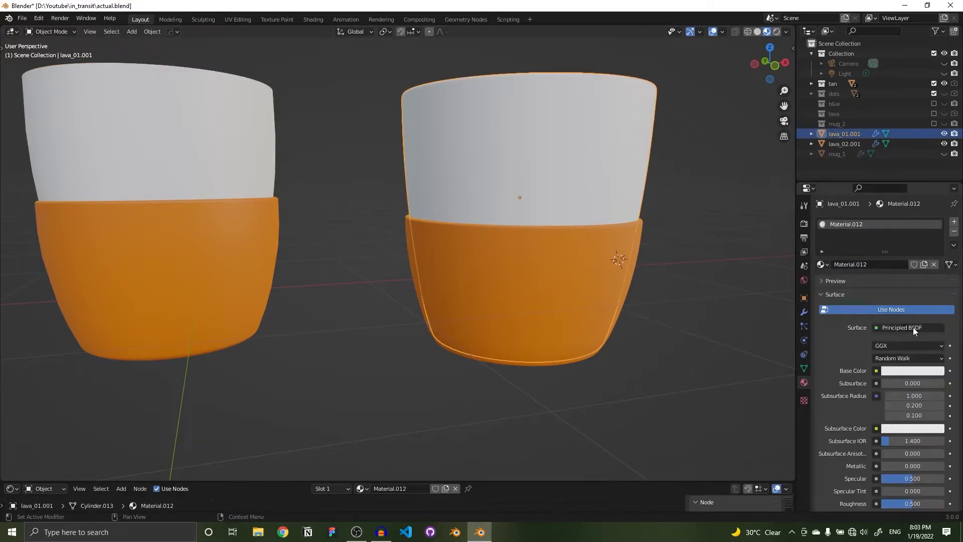
# - Compare the base colors and surface settings of the copied orange-and-white mug with those of the tan reference mug
pyautogui.click(906, 372)
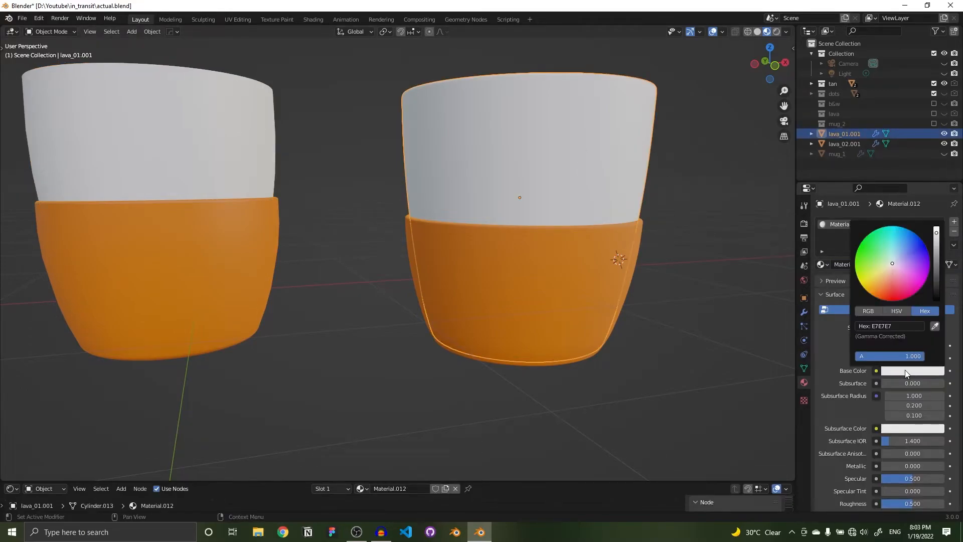
pyautogui.click(653, 251)
pyautogui.click(169, 177)
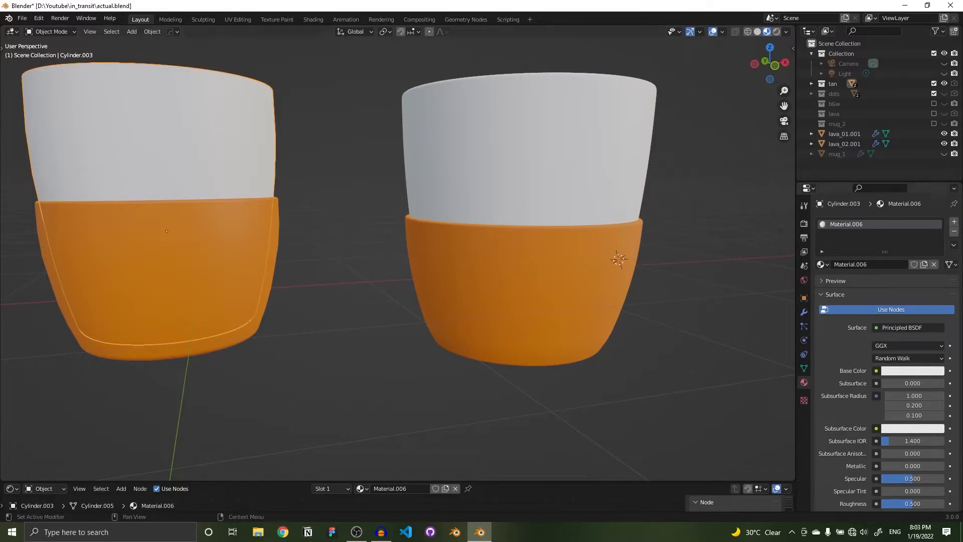
pyautogui.scroll(-5, 891, 485)
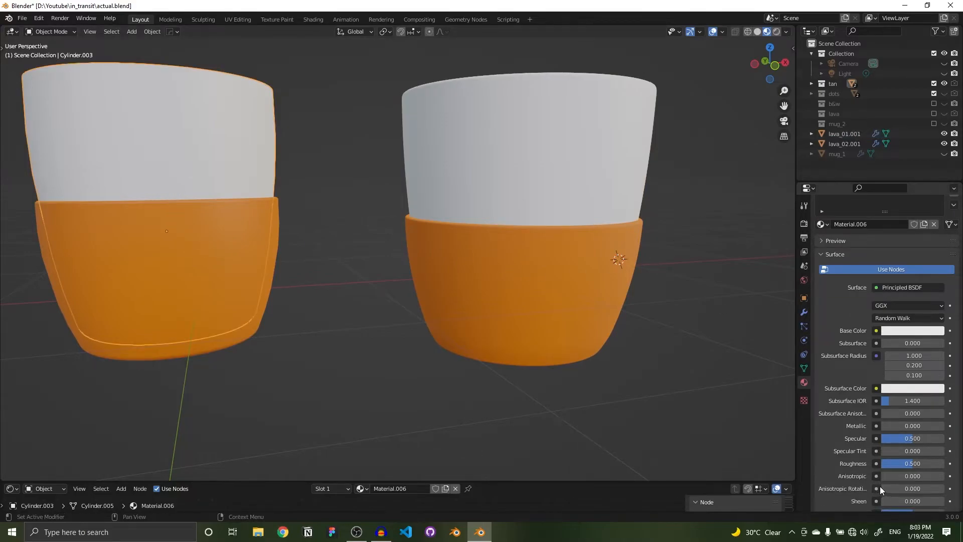
pyautogui.click(257, 275)
pyautogui.click(605, 271)
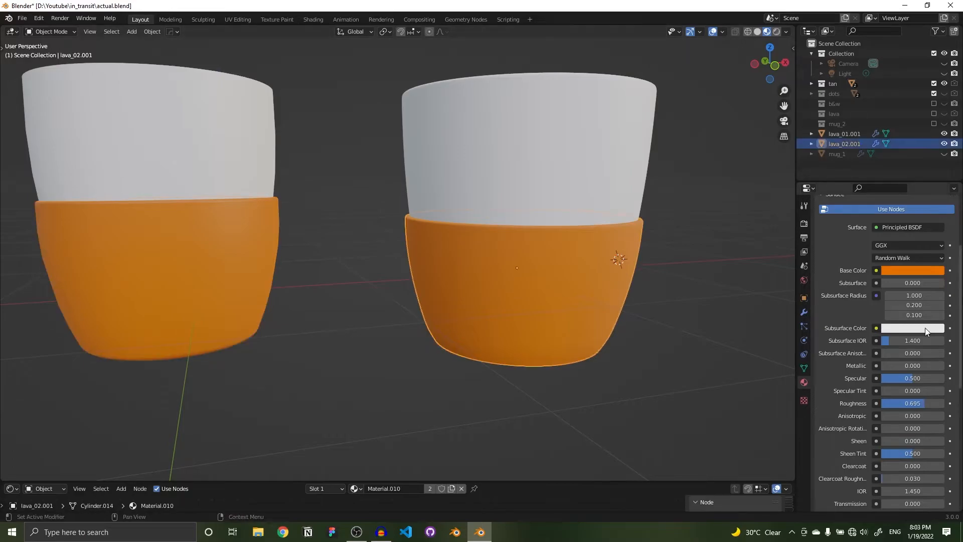
pyautogui.moveTo(677, 292); pyautogui.dragTo(604, 326, button='middle')
pyautogui.scroll(-5, 640, 315)
pyautogui.scroll(5, 417, 263)
pyautogui.scroll(-3, 584, 303)
# - Create a new collection and name it mug_3
pyautogui.moveTo(390, 119); pyautogui.dragTo(562, 458)
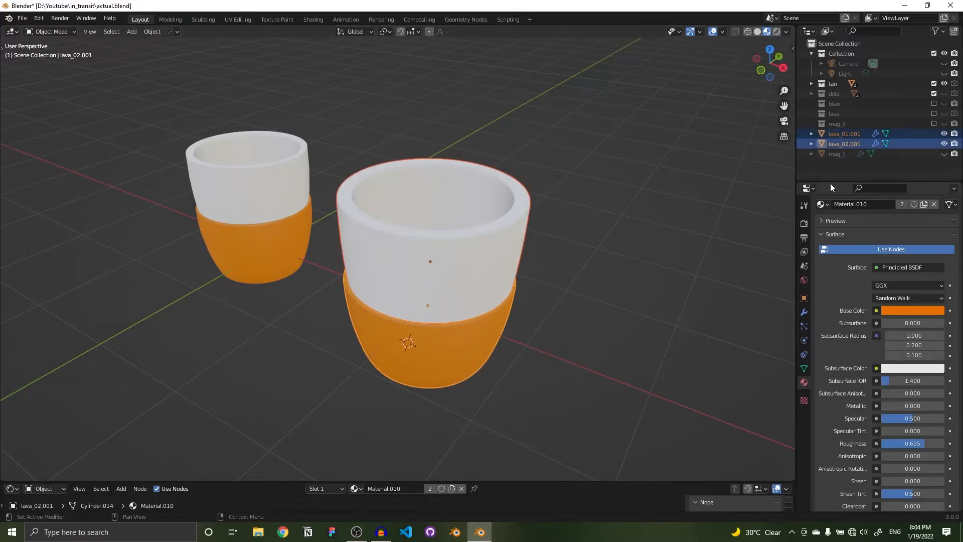
pyautogui.click(953, 31)
pyautogui.doubleClick(847, 134)
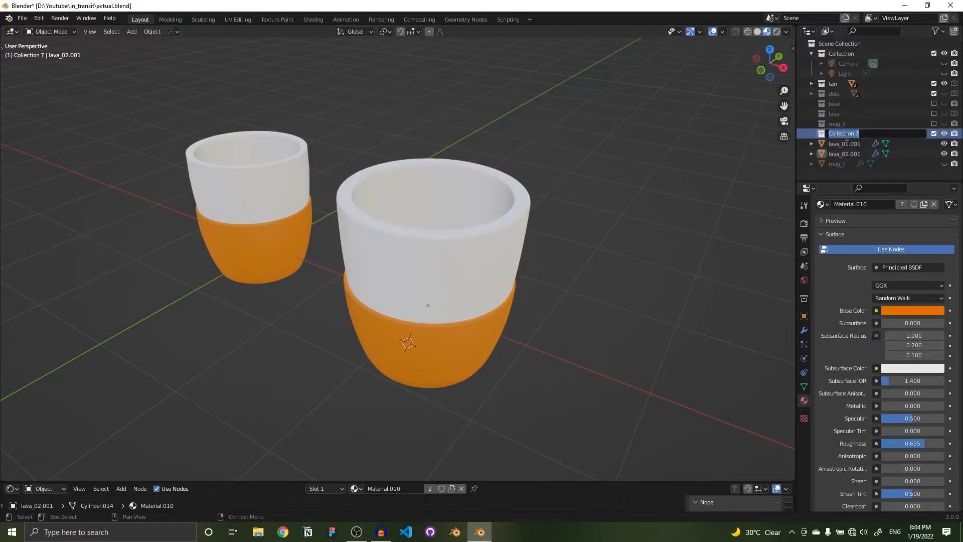
pyautogui.write('mug_3')
pyautogui.press('Return')
# - Duplicate both parts of the finished orange-and-white mug and place the copy beside the original
pyautogui.click(852, 154)
pyautogui.moveTo(542, 207); pyautogui.dragTo(447, 392)
pyautogui.moveTo(525, 354); pyautogui.dragTo(543, 341, button='middle')
pyautogui.scroll(-3, 544, 341)
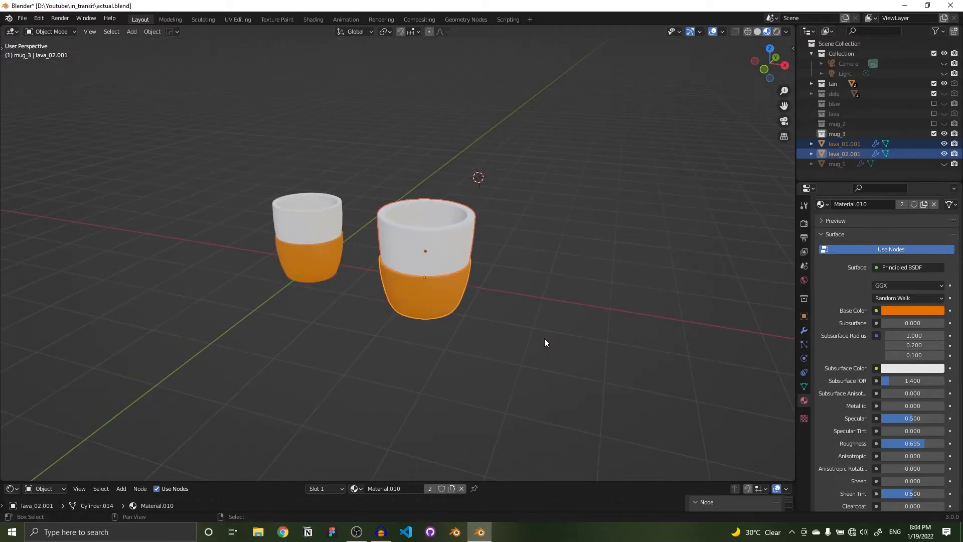
pyautogui.hotkey('shift', 'd')
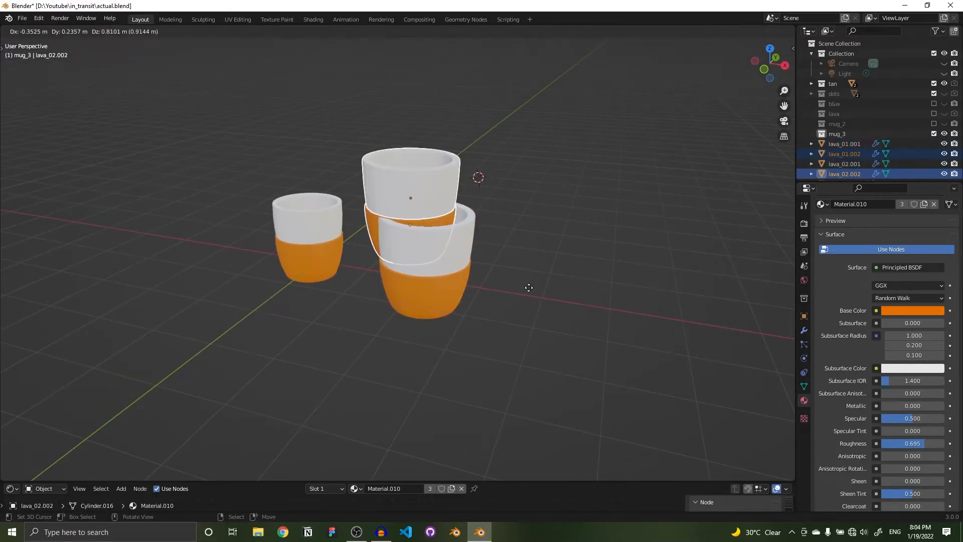
pyautogui.click(652, 357)
# - Move lava_01.001 and lava_02.001 into the mug_3 collection and exclude that collection from the view layer
pyautogui.moveTo(652, 357); pyautogui.dragTo(591, 314, button='middle')
pyautogui.moveTo(395, 161); pyautogui.dragTo(452, 353)
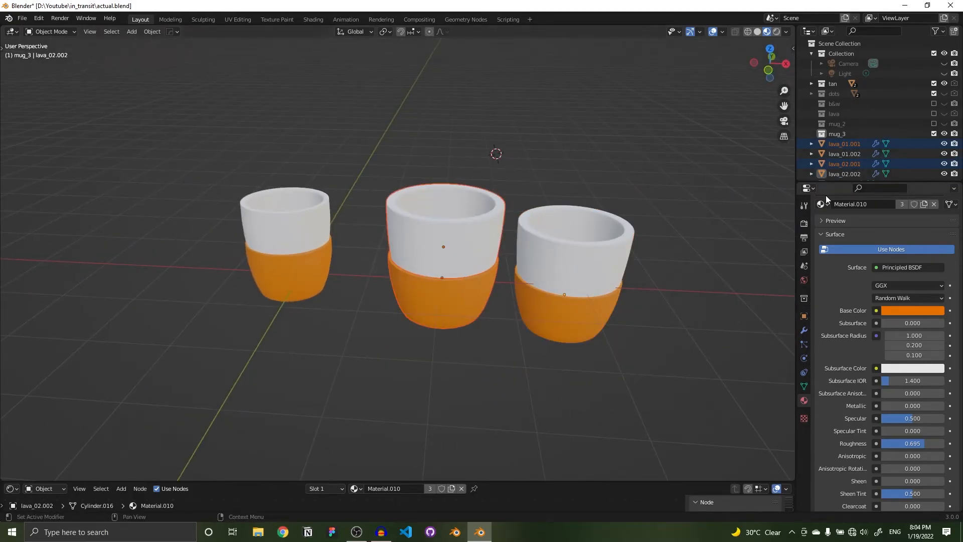
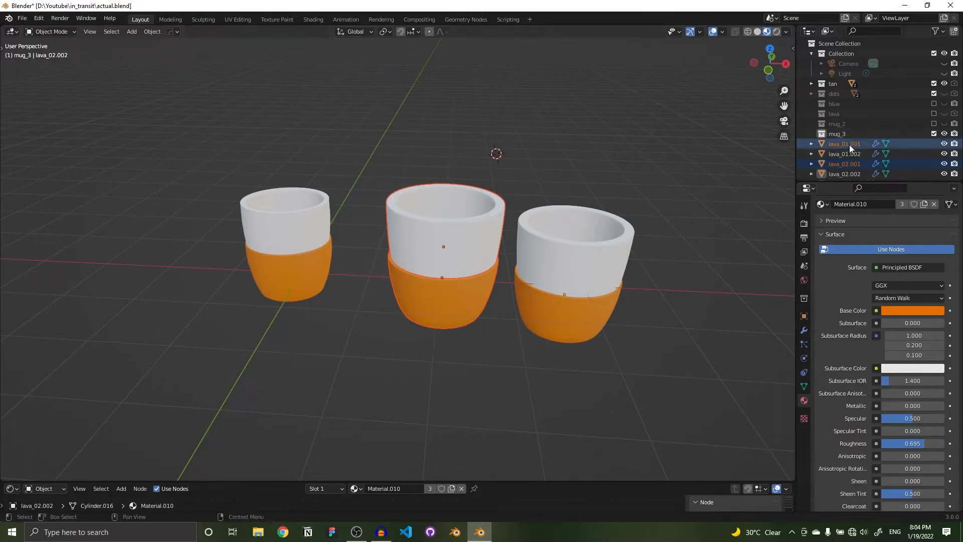
pyautogui.moveTo(846, 144); pyautogui.dragTo(847, 135)
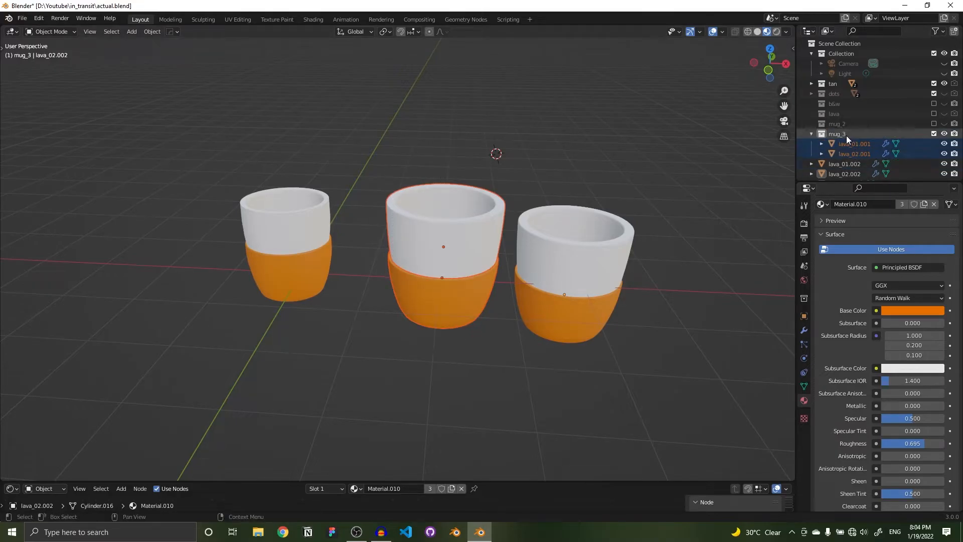
pyautogui.click(933, 134)
# - Exclude the tan collection from the view layer and show the dots collection with the black-and-white reference mug
pyautogui.moveTo(592, 232); pyautogui.dragTo(553, 243, button='middle')
pyautogui.moveTo(184, 161); pyautogui.dragTo(421, 375)
pyautogui.click(944, 84)
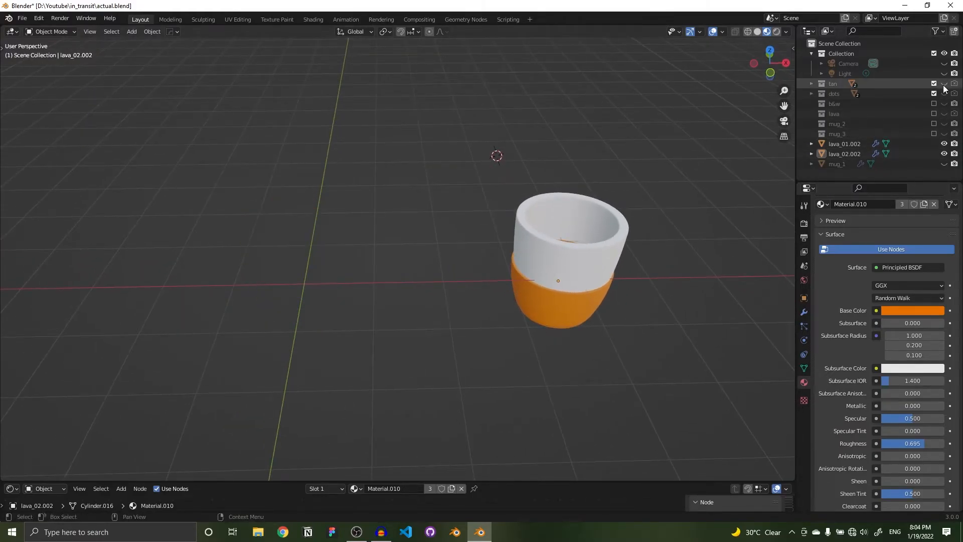
pyautogui.click(933, 84)
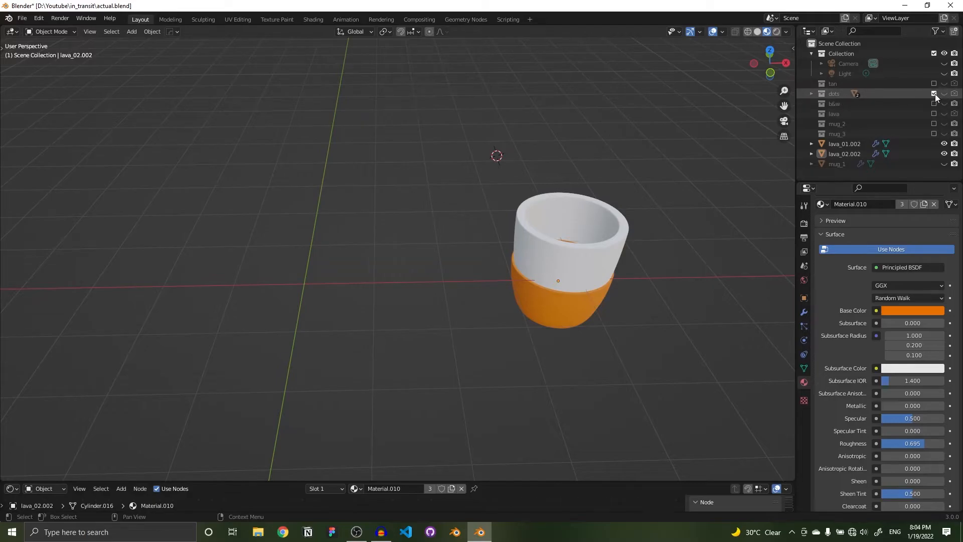
pyautogui.scroll(-4, 273, 204)
pyautogui.moveTo(273, 204); pyautogui.dragTo(185, 251, button='middle')
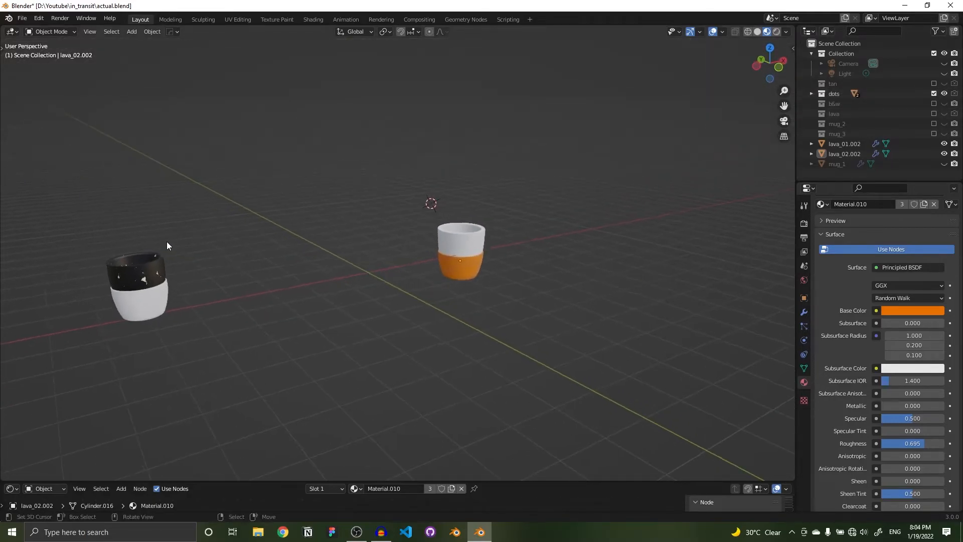
# - In front view, move both parts of the dots mug closer to the world origin
pyautogui.moveTo(219, 351); pyautogui.dragTo(255, 323, button='middle')
pyautogui.press('`')
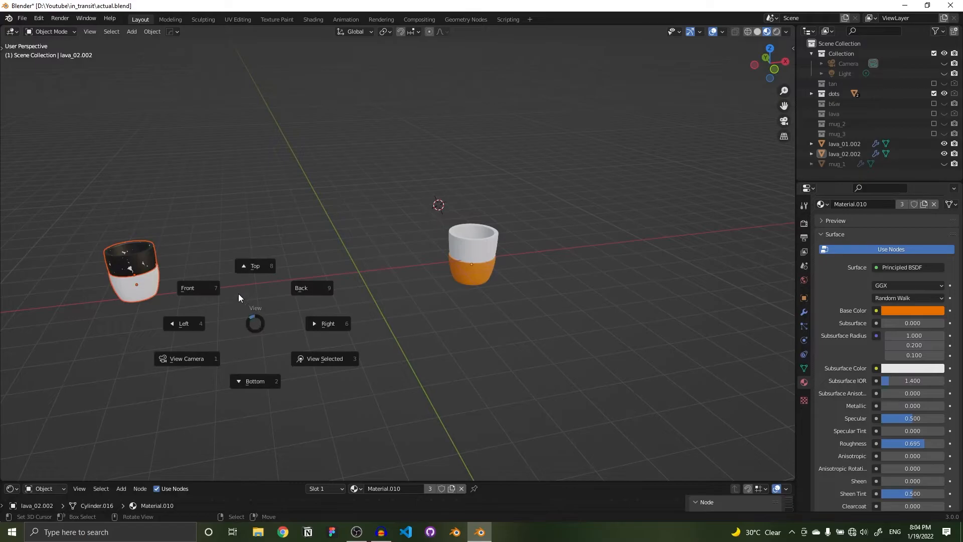
pyautogui.click(196, 287)
pyautogui.press('g')
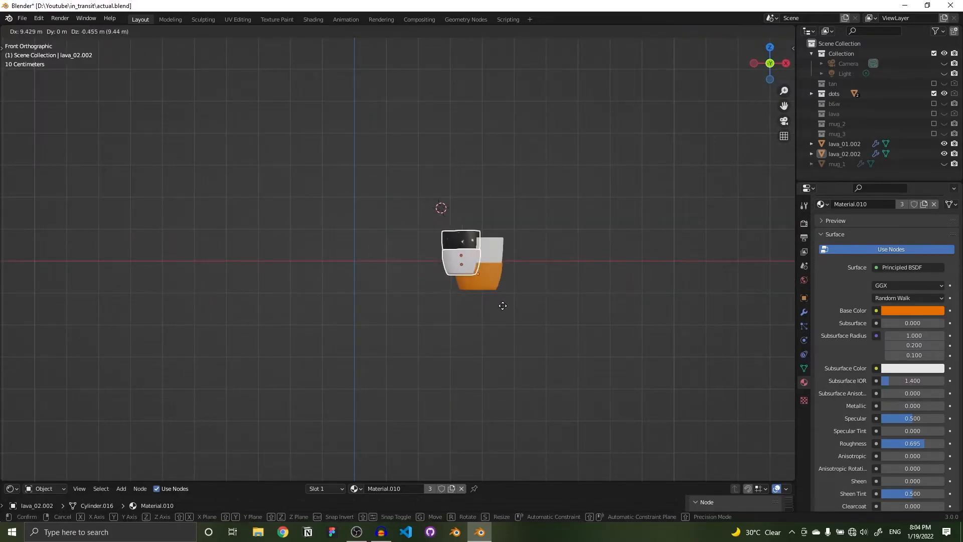
pyautogui.click(324, 314)
# - Move the duplicated orange-and-white mug next to the dots mug, near the world origin
pyautogui.moveTo(438, 220); pyautogui.dragTo(525, 296)
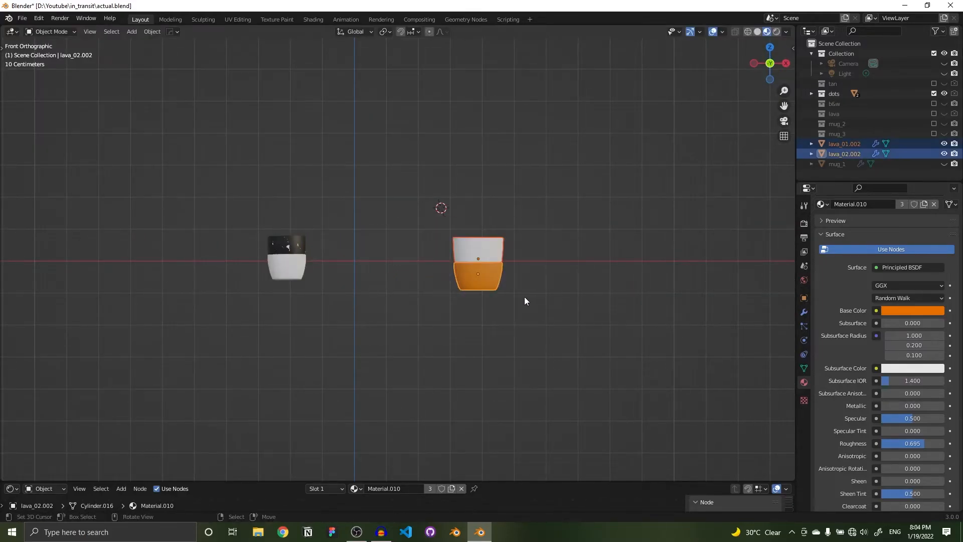
pyautogui.press('g')
pyautogui.click(383, 258)
pyautogui.scroll(4, 326, 246)
pyautogui.moveTo(327, 246); pyautogui.dragTo(400, 314, button='middle')
pyautogui.scroll(1, 275, 236)
pyautogui.keyDown('shift'); pyautogui.moveTo(275, 237); pyautogui.dragTo(300, 236, button='middle'); pyautogui.keyUp('shift')
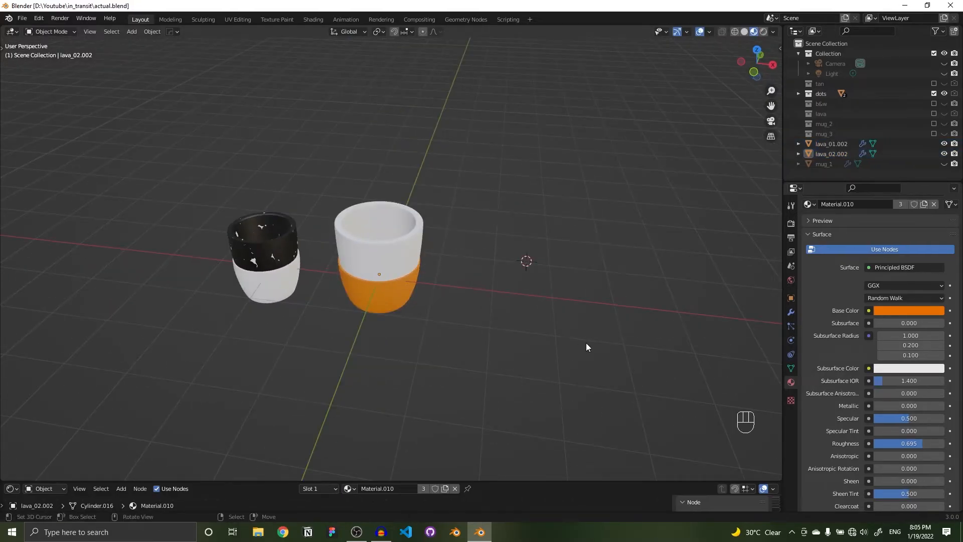
# - Select both parts of the duplicated mug and enlarge the shader editor to show the orange material's nodes
pyautogui.scroll(2, 367, 248)
pyautogui.moveTo(467, 278); pyautogui.dragTo(371, 263, button='middle')
pyautogui.scroll(-2, 306, 222)
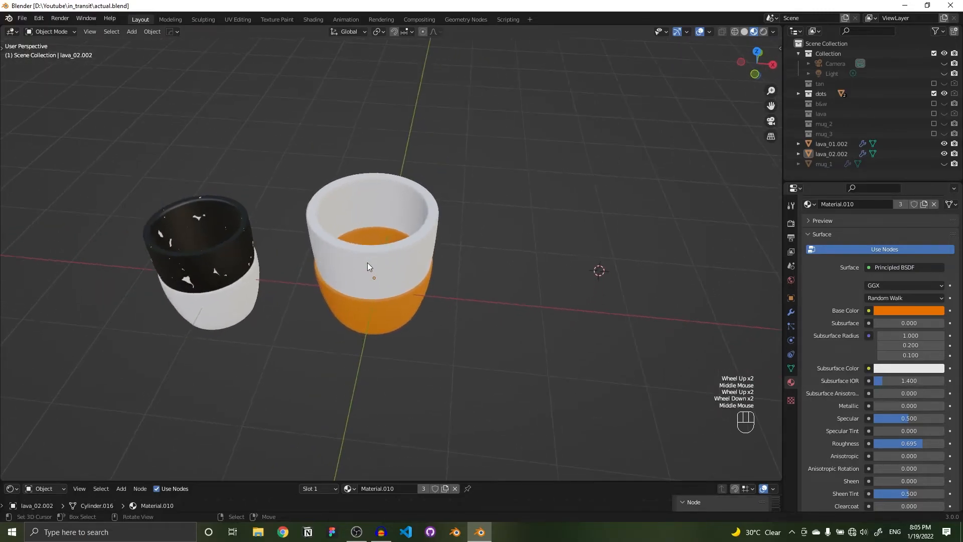
pyautogui.click(189, 213)
pyautogui.middleClick(358, 291)
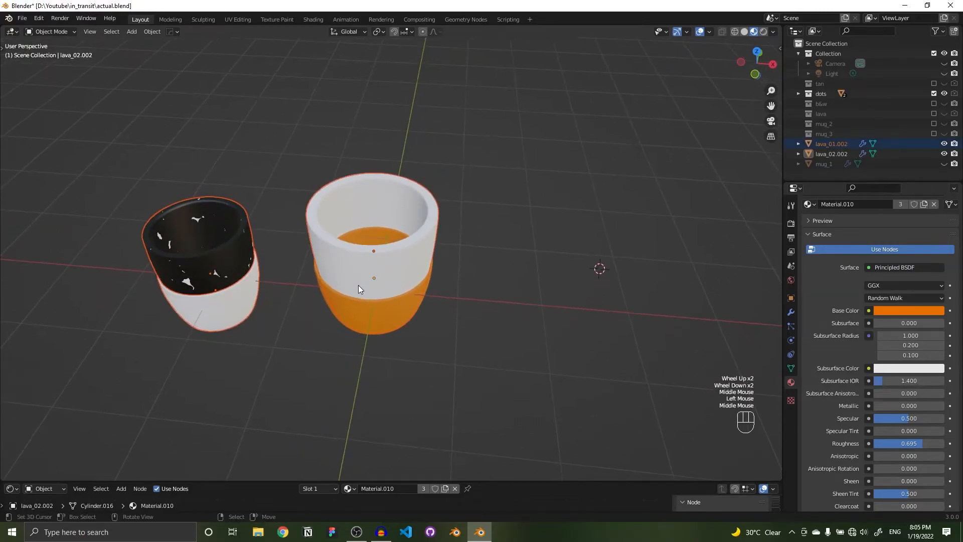
pyautogui.moveTo(279, 163); pyautogui.dragTo(530, 421)
pyautogui.moveTo(426, 398); pyautogui.dragTo(443, 371, button='middle')
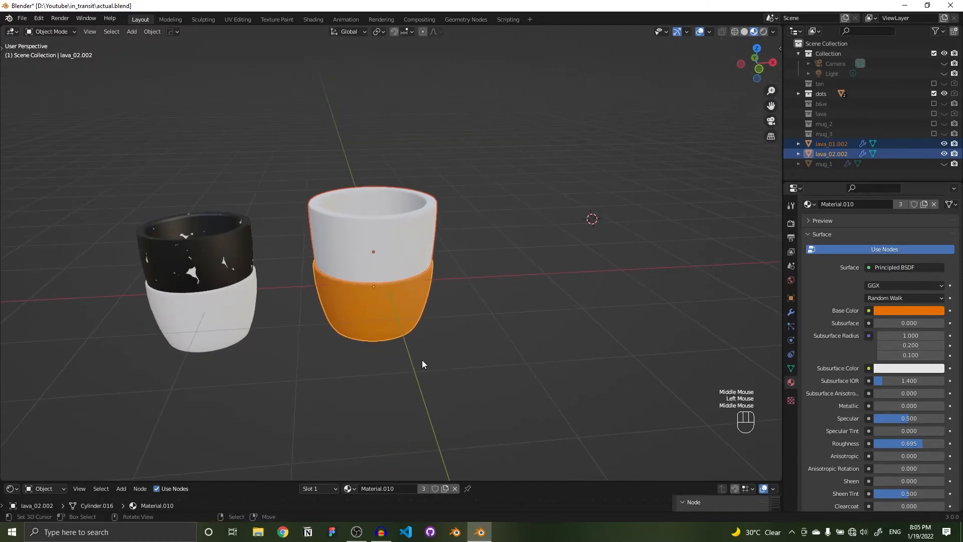
pyautogui.moveTo(567, 481); pyautogui.dragTo(569, 314)
pyautogui.moveTo(489, 423); pyautogui.dragTo(341, 386, button='middle')
pyautogui.scroll(-2, 353, 385)
pyautogui.moveTo(395, 414); pyautogui.dragTo(426, 387, button='middle')
pyautogui.scroll(-4, 478, 392)
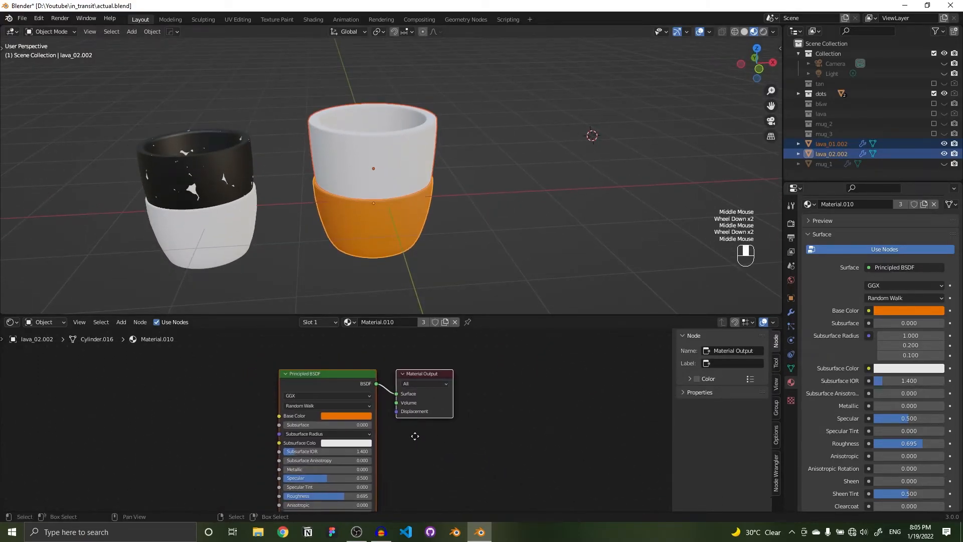
# - Show the material node setup of the dots mug's black upper part
pyautogui.rightClick(255, 277)
pyautogui.moveTo(285, 400); pyautogui.dragTo(355, 421, button='middle')
pyautogui.scroll(2, 329, 370)
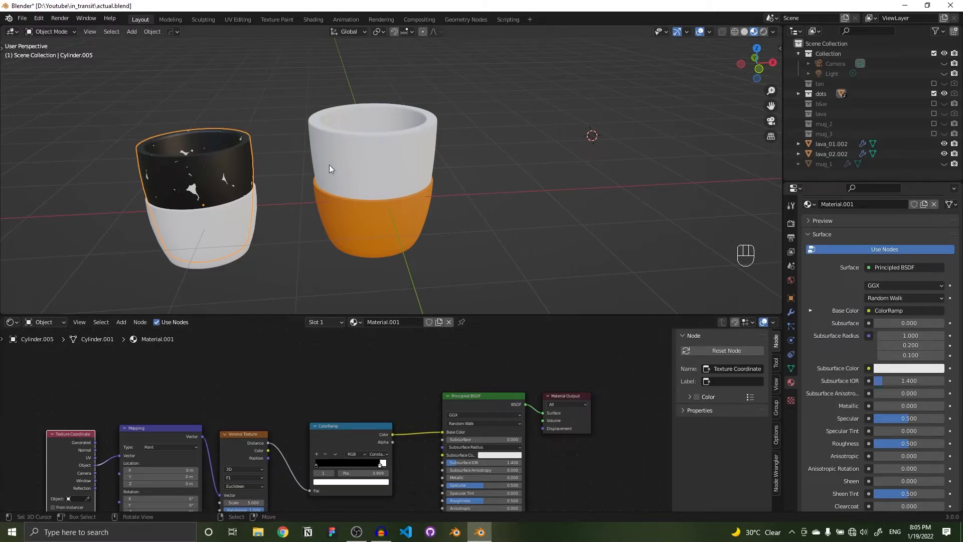
# - Remove the materials from the duplicated mug's upper part lava_01.002 and lower part lava_02.002
pyautogui.rightClick(380, 146)
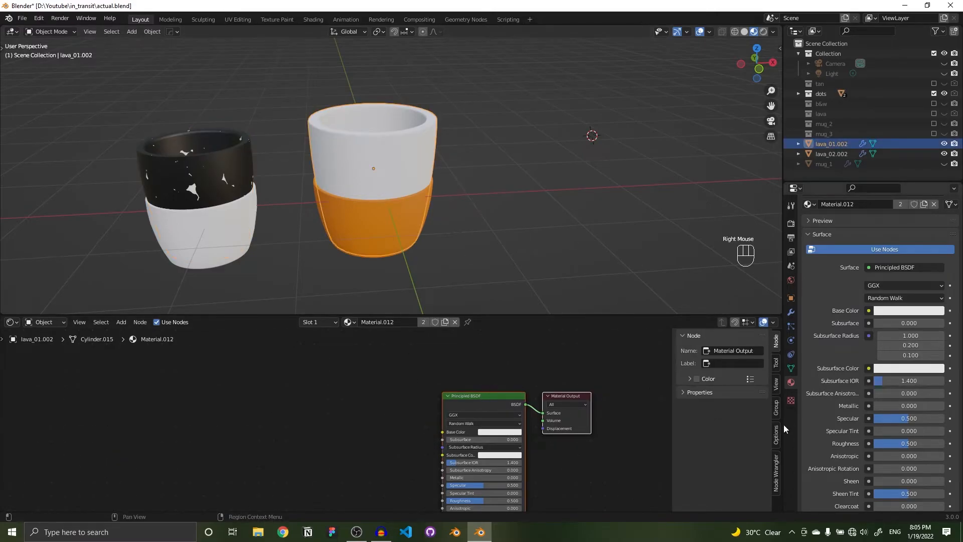
pyautogui.click(791, 389)
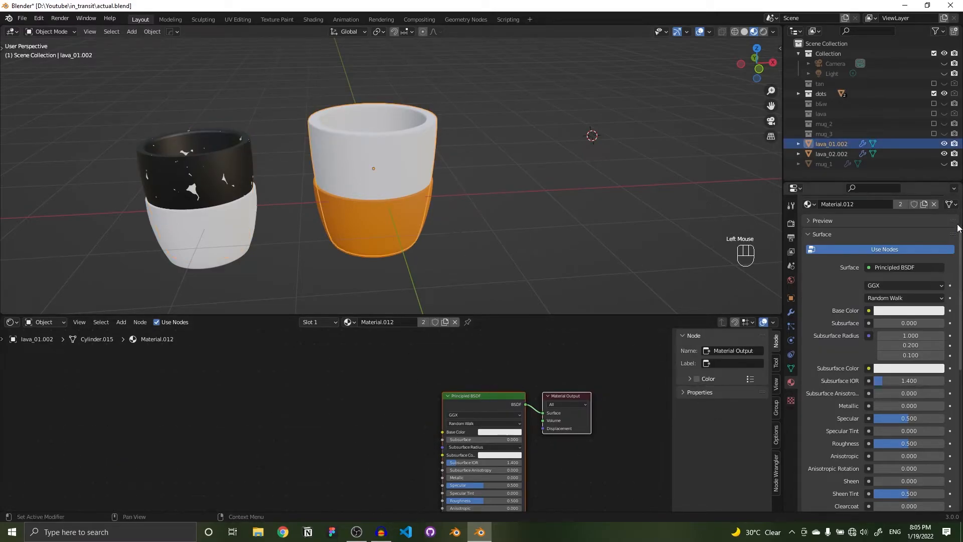
pyautogui.scroll(4, 945, 262)
pyautogui.rightClick(386, 222)
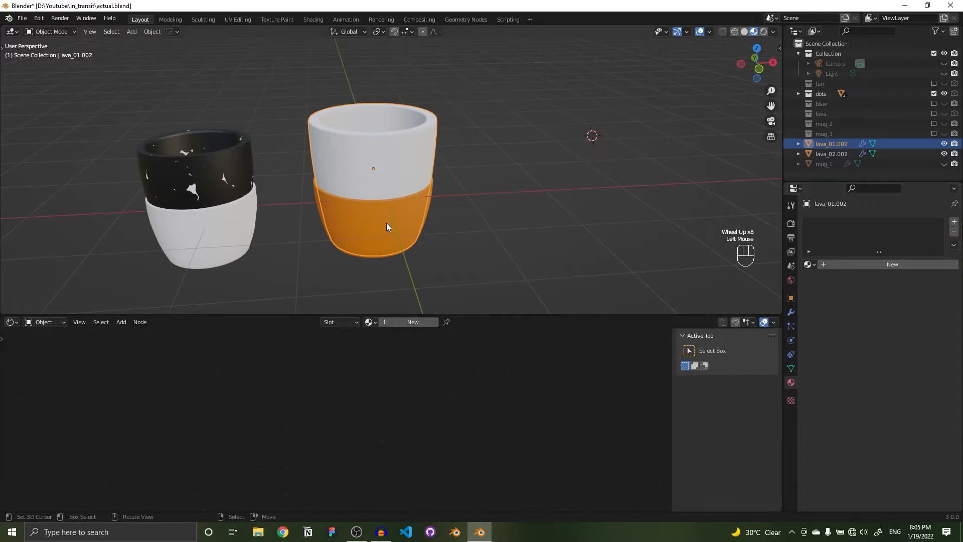
pyautogui.click(954, 231)
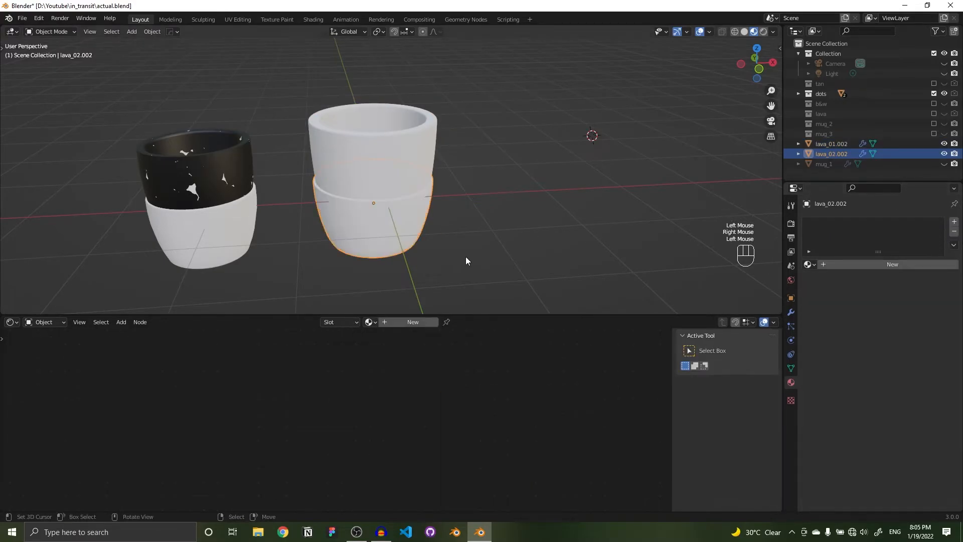
# - Examine the dots mug's white lower part and the Voronoi and ColorRamp node setup of its black upper part
pyautogui.rightClick(224, 228)
pyautogui.moveTo(369, 386); pyautogui.dragTo(415, 450, button='middle')
pyautogui.scroll(-2, 416, 424)
pyautogui.rightClick(170, 199)
pyautogui.rightClick(191, 227)
pyautogui.scroll(-2, 415, 451)
pyautogui.scroll(2, 239, 231)
pyautogui.moveTo(283, 402); pyautogui.dragTo(308, 380, button='middle')
pyautogui.scroll(-1, 308, 380)
pyautogui.moveTo(223, 240); pyautogui.dragTo(371, 149, button='middle')
pyautogui.scroll(-1, 392, 151)
pyautogui.moveTo(518, 167); pyautogui.dragTo(365, 235, button='middle')
pyautogui.scroll(2, 378, 398)
pyautogui.scroll(-2, 377, 397)
pyautogui.moveTo(378, 397); pyautogui.dragTo(410, 424, button='middle')
pyautogui.rightClick(462, 222)
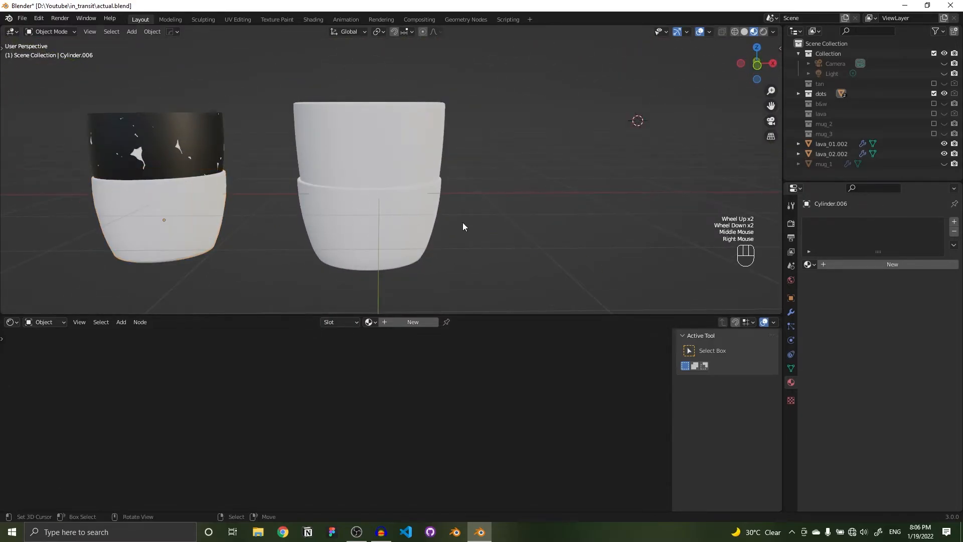
pyautogui.rightClick(426, 218)
pyautogui.rightClick(194, 151)
pyautogui.moveTo(374, 406)
pyautogui.mouseDown(button='middle')
pyautogui.moveTo(309, 320)
pyautogui.moveTo(413, 391)
pyautogui.moveTo(366, 407)
pyautogui.mouseUp(button='middle')
pyautogui.scroll(2, 312, 398)
pyautogui.scroll(1, 366, 407)
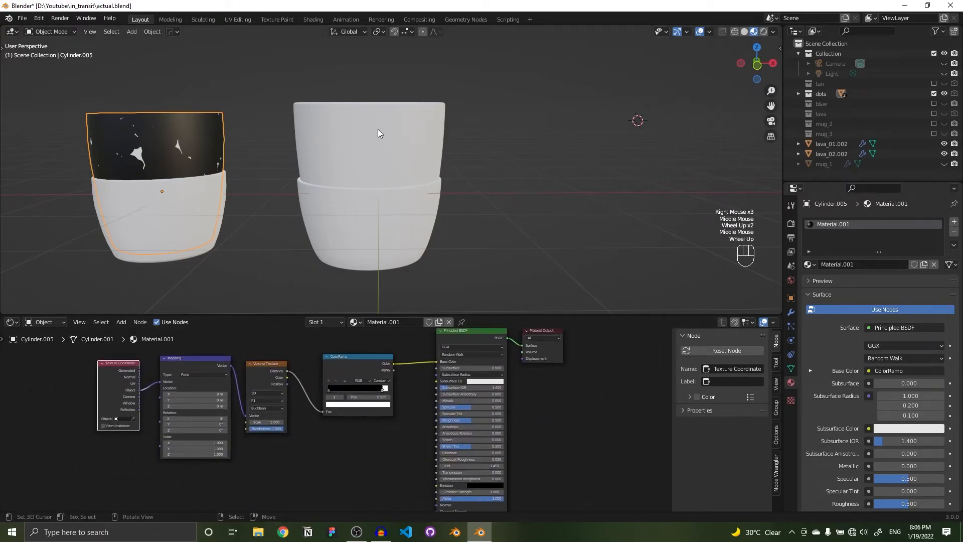
# - Create a new material for the duplicated mug's upper part, lava_01.002
pyautogui.rightClick(376, 140)
pyautogui.click(892, 264)
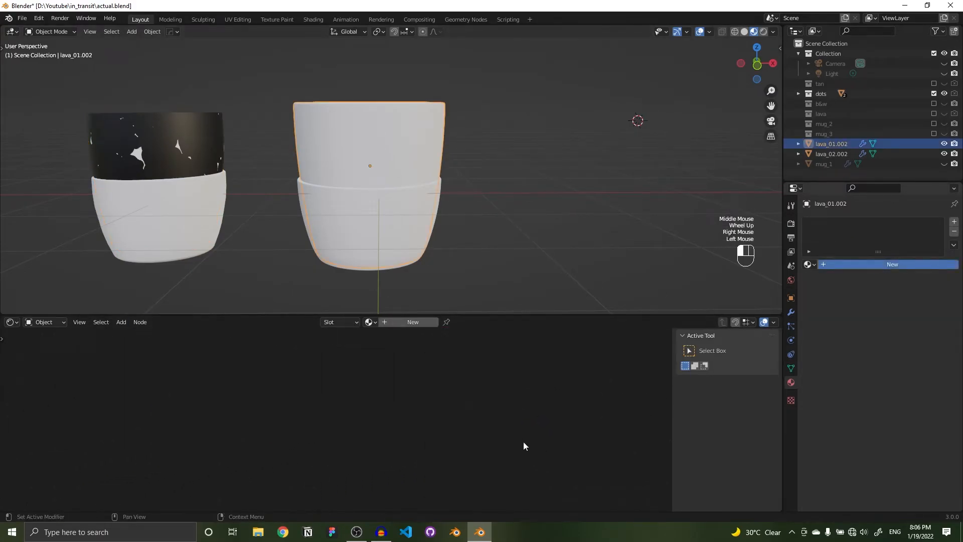
pyautogui.moveTo(550, 389); pyautogui.dragTo(547, 440, button='middle')
pyautogui.scroll(2, 572, 403)
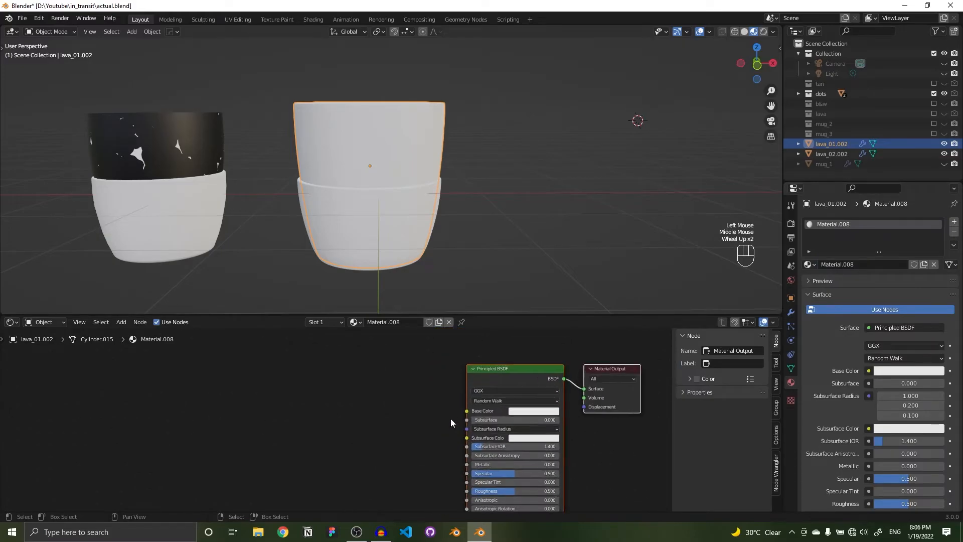
# - Add a ColorRamp node to the upper part's new material and place it before the Principled BSDF node
pyautogui.click(121, 322)
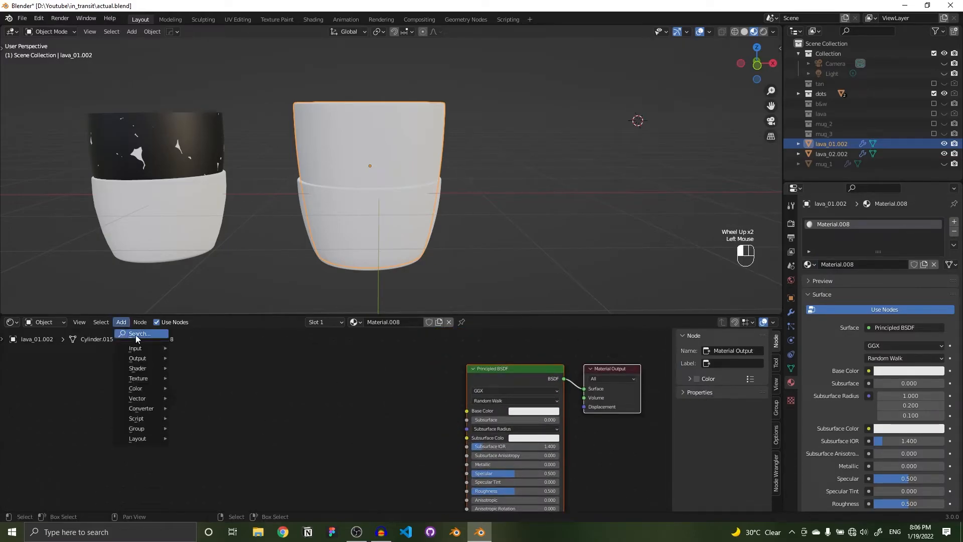
pyautogui.write('colo')
pyautogui.press('Return')
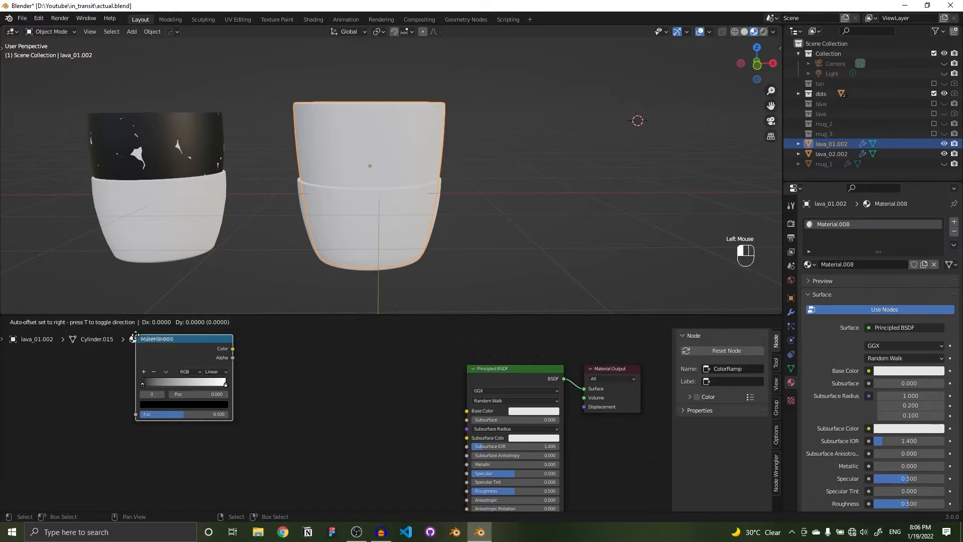
pyautogui.click(395, 378)
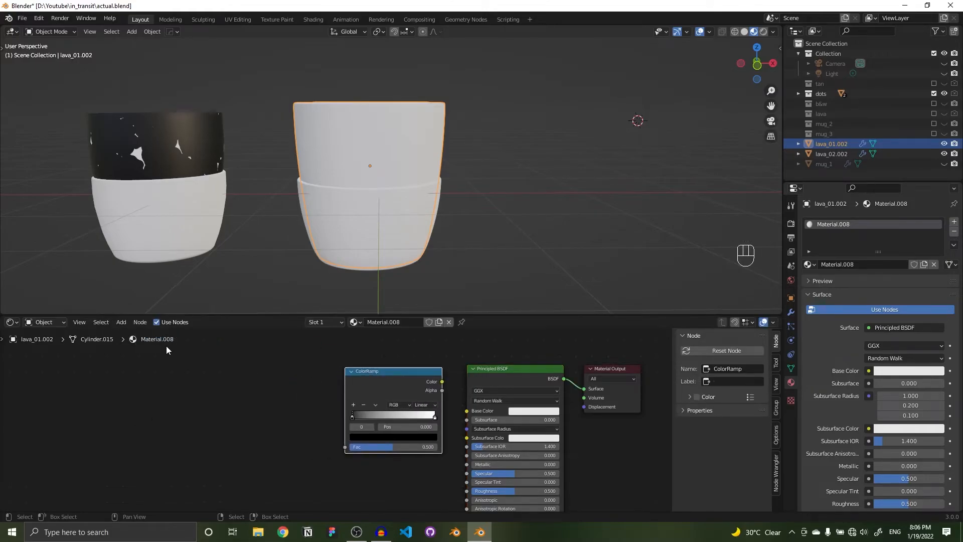
# - Add a Voronoi Texture node to the upper part's material and place it before the ColorRamp node
pyautogui.click(122, 322)
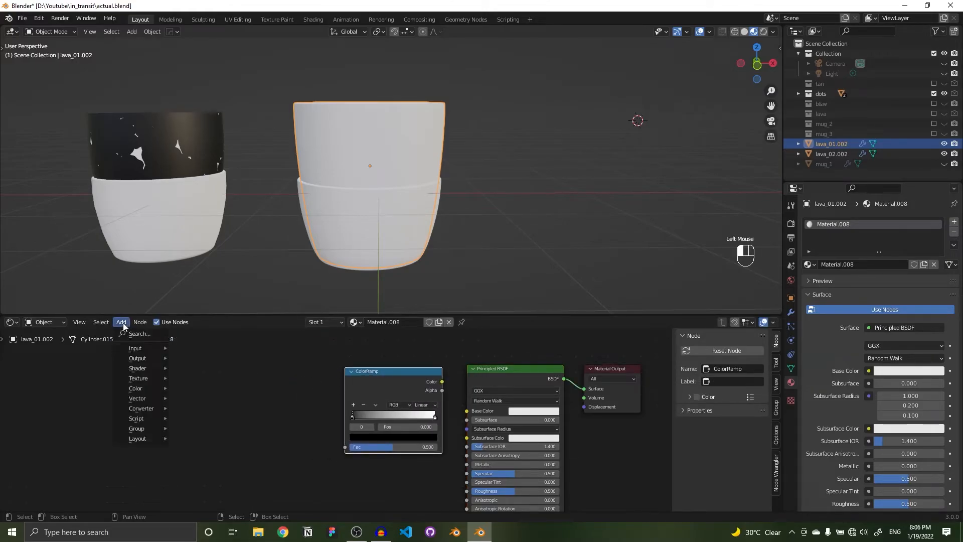
pyautogui.click(142, 335)
pyautogui.write('voronoi')
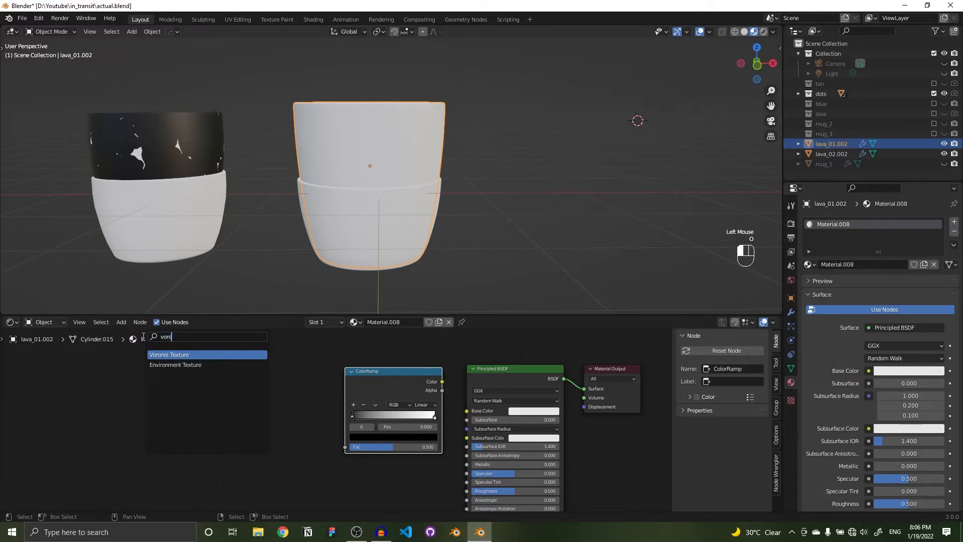
pyautogui.press('Return')
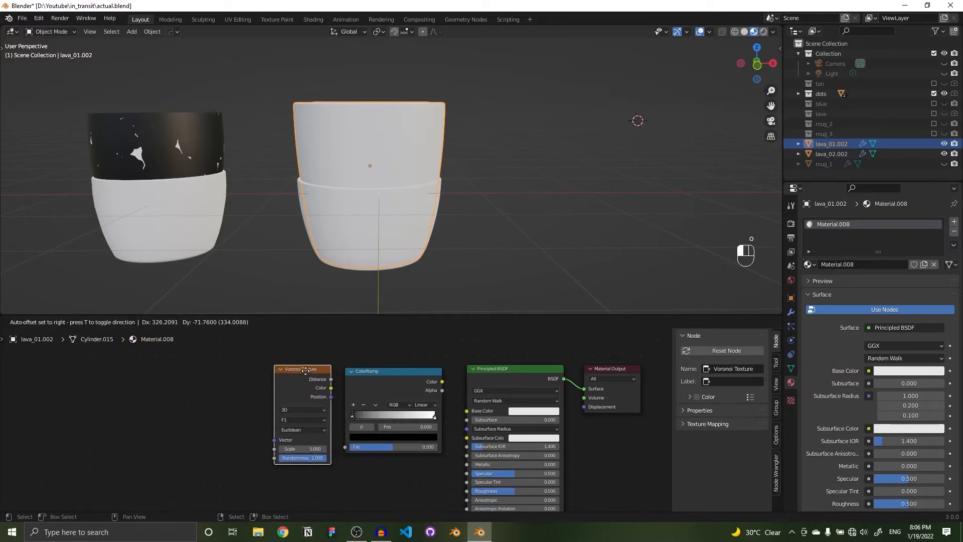
pyautogui.click(321, 377)
# - Add Texture Coordinate and Mapping nodes feeding the Voronoi Texture node on the new mug's upper part, matching the dots mug
pyautogui.rightClick(177, 152)
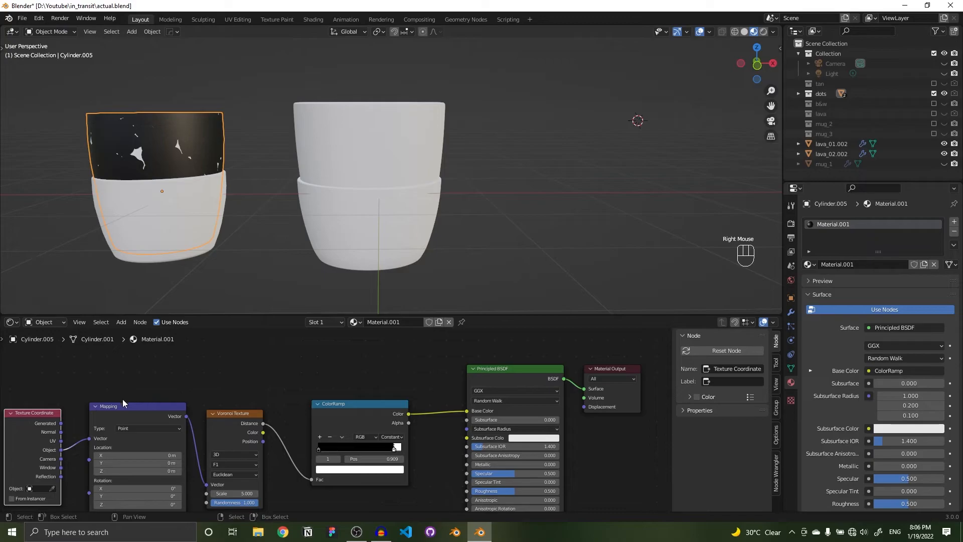
pyautogui.rightClick(361, 138)
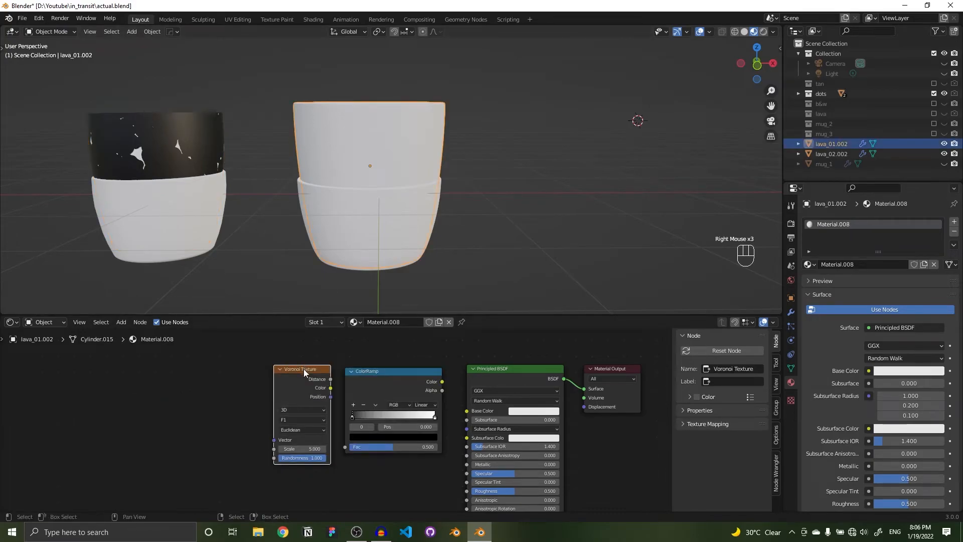
pyautogui.hotkey('ctrl', 't')
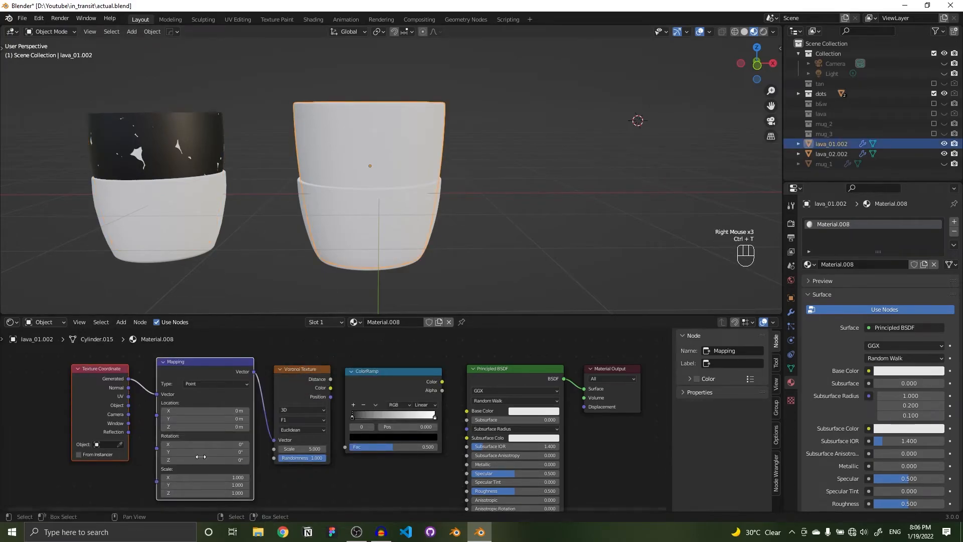
pyautogui.scroll(2, 339, 405)
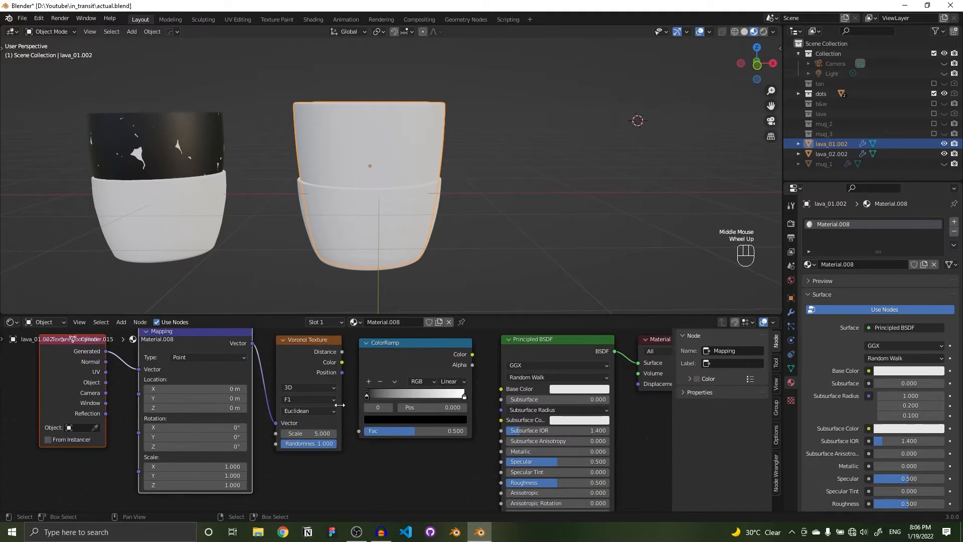
# - Connect ColorRamp Color to Base Color, Voronoi Distance to the ColorRamp Fac, and the Object coordinates to the Mapping Vector
pyautogui.rightClick(156, 165)
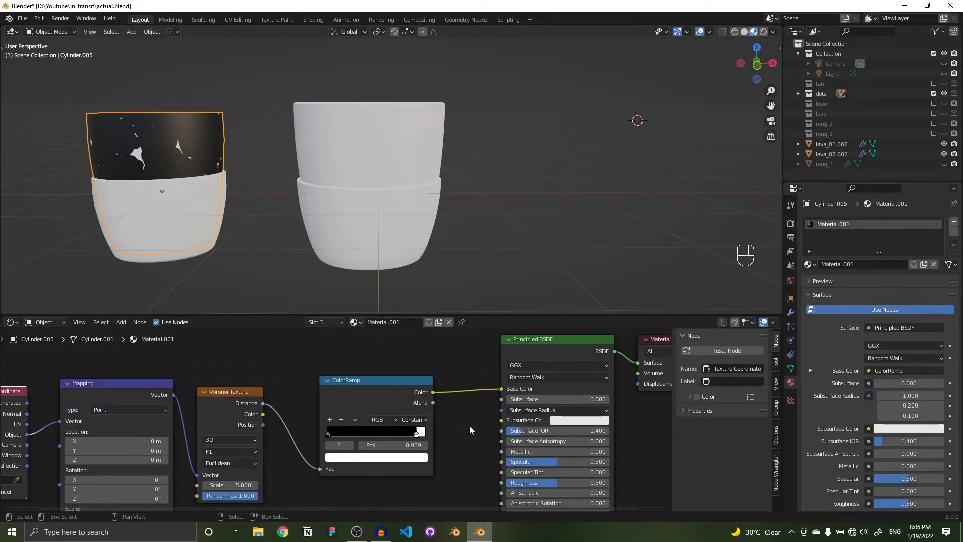
pyautogui.rightClick(426, 135)
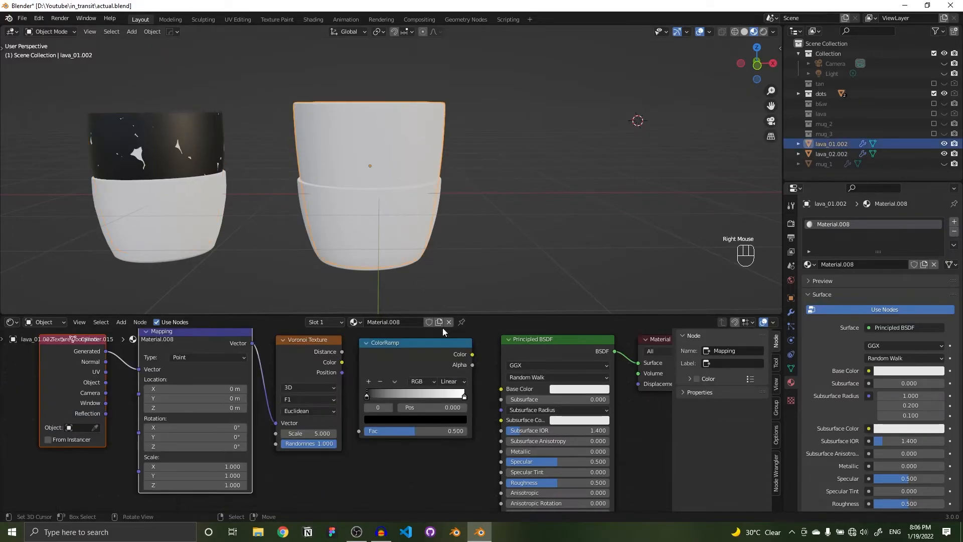
pyautogui.moveTo(473, 357); pyautogui.dragTo(500, 398)
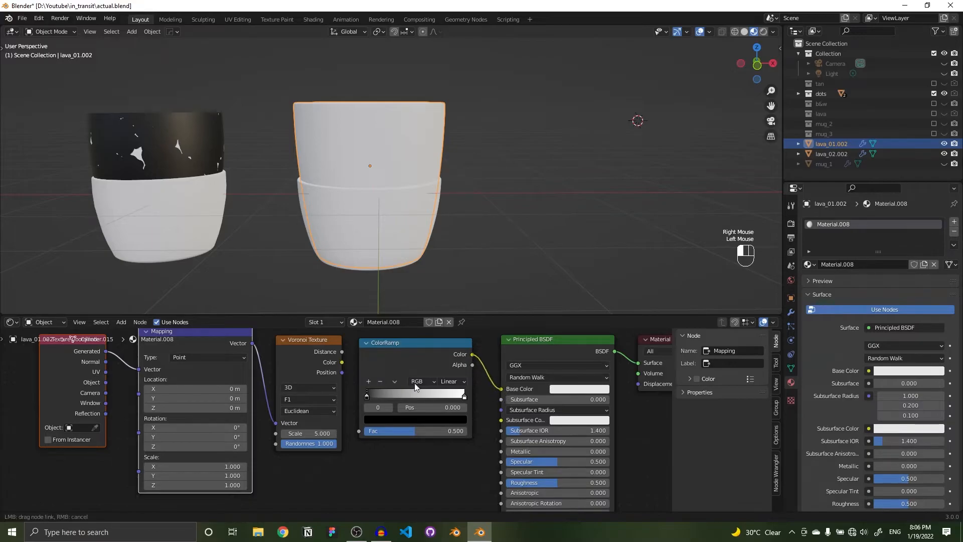
pyautogui.moveTo(342, 352)
pyautogui.mouseDown()
pyautogui.moveTo(356, 438)
pyautogui.moveTo(323, 435)
pyautogui.mouseUp()
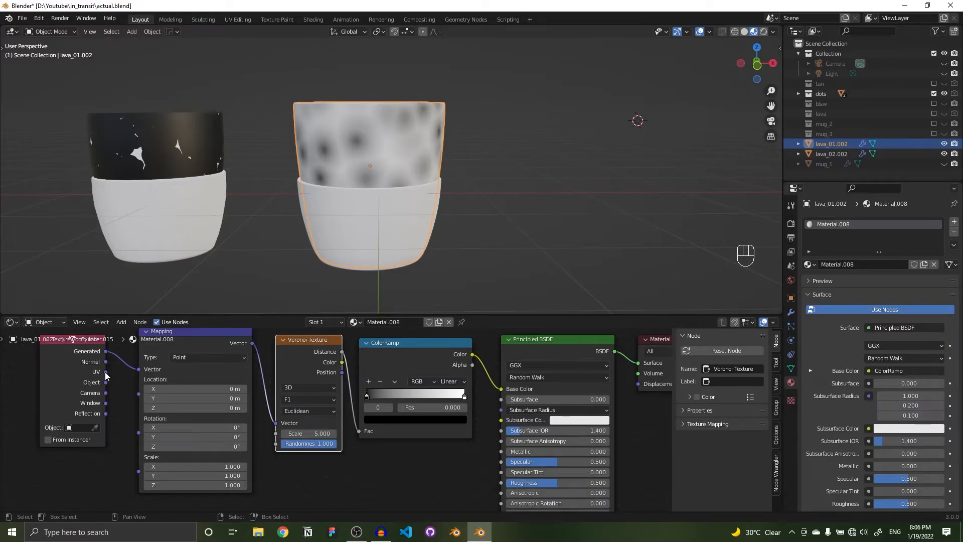
pyautogui.moveTo(107, 381); pyautogui.dragTo(150, 380)
# - Move the black stop of the new mug's ColorRamp close to the white stop to shrink the white areas
pyautogui.rightClick(214, 161)
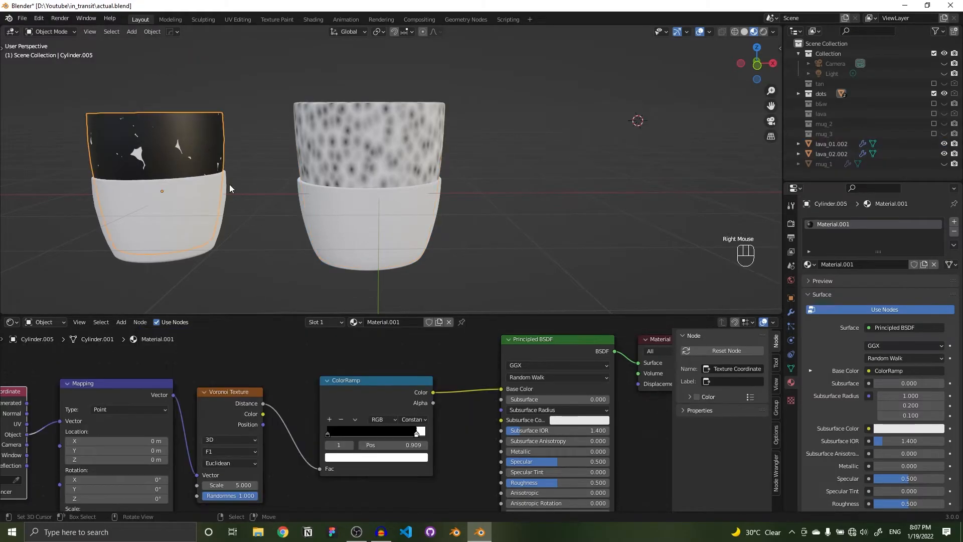
pyautogui.rightClick(386, 233)
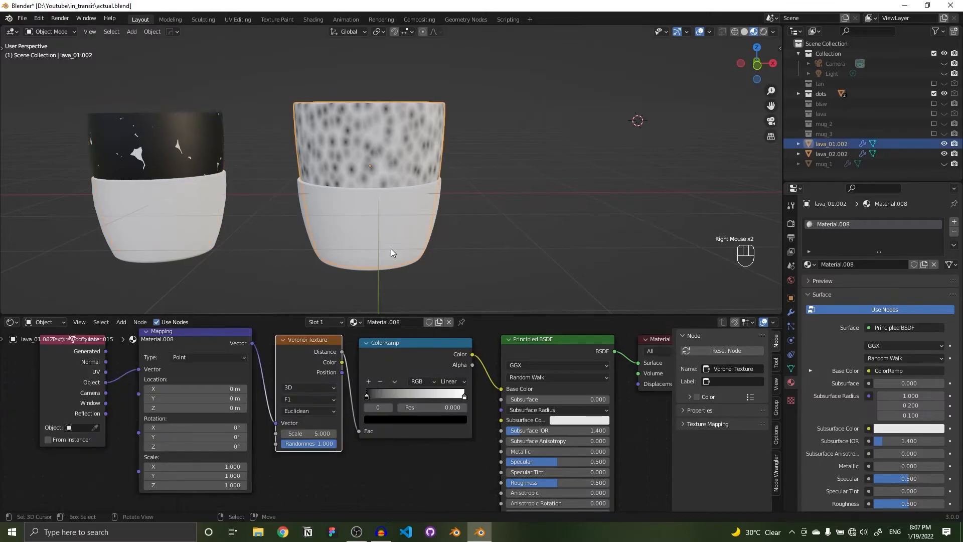
pyautogui.click(367, 397)
pyautogui.moveTo(368, 398); pyautogui.dragTo(465, 401)
# - Set the ColorRamp's interpolation to Constant and reposition its stops, with the white stop at 0.936
pyautogui.rightClick(195, 149)
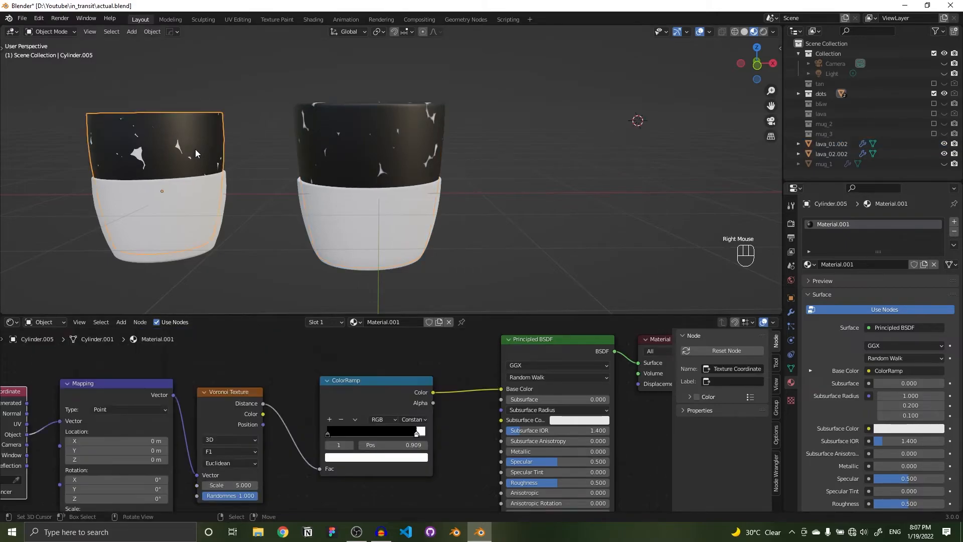
pyautogui.rightClick(371, 144)
pyautogui.click(459, 380)
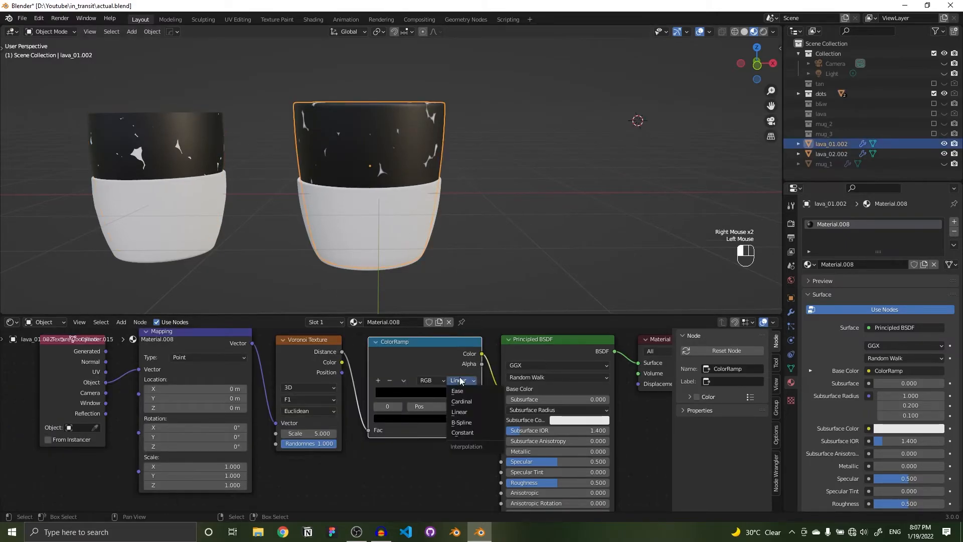
pyautogui.click(465, 431)
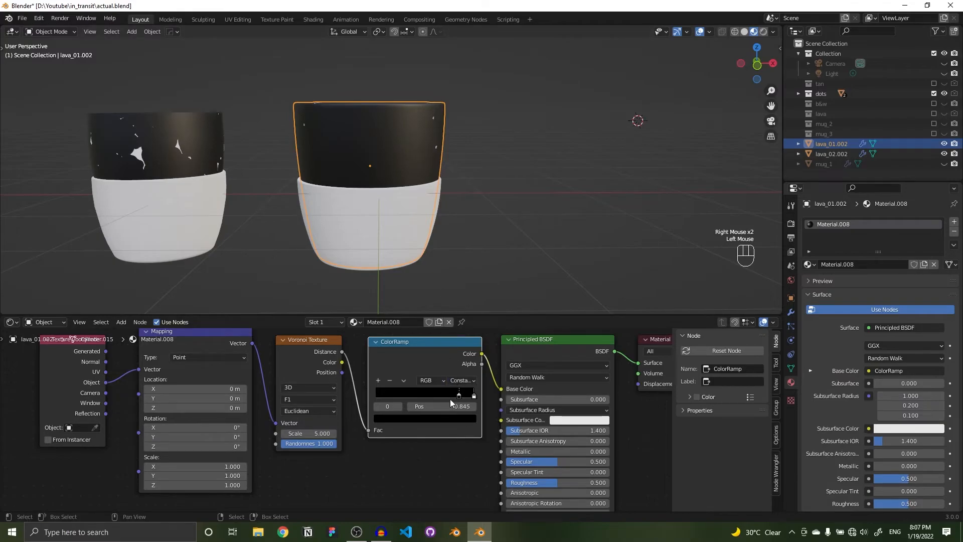
pyautogui.moveTo(460, 395)
pyautogui.mouseDown()
pyautogui.moveTo(431, 396)
pyautogui.moveTo(464, 400)
pyautogui.mouseUp()
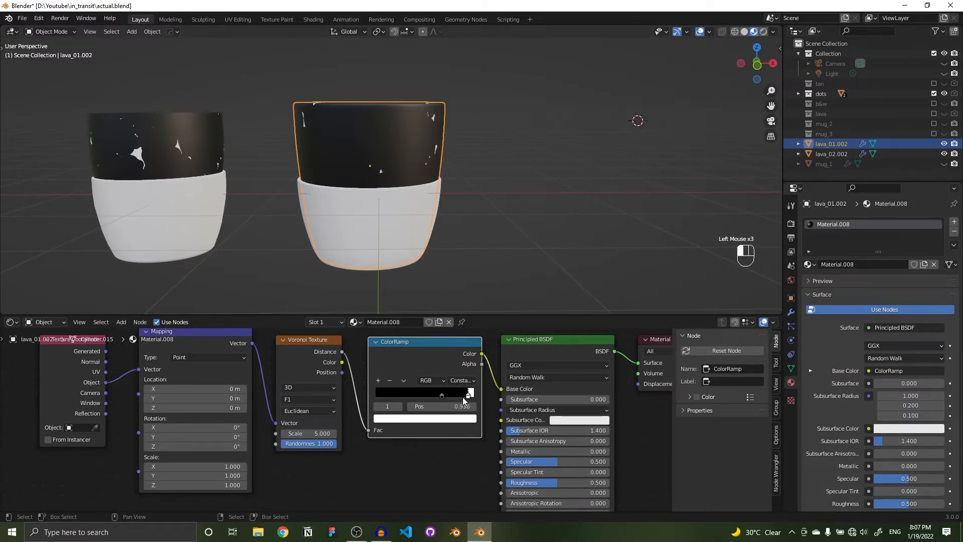
# - Scale up the new mug's white lower part, lava_02.002, slightly and uniformly
pyautogui.moveTo(380, 143); pyautogui.dragTo(383, 180, button='middle')
pyautogui.moveTo(383, 220); pyautogui.dragTo(402, 229, button='middle')
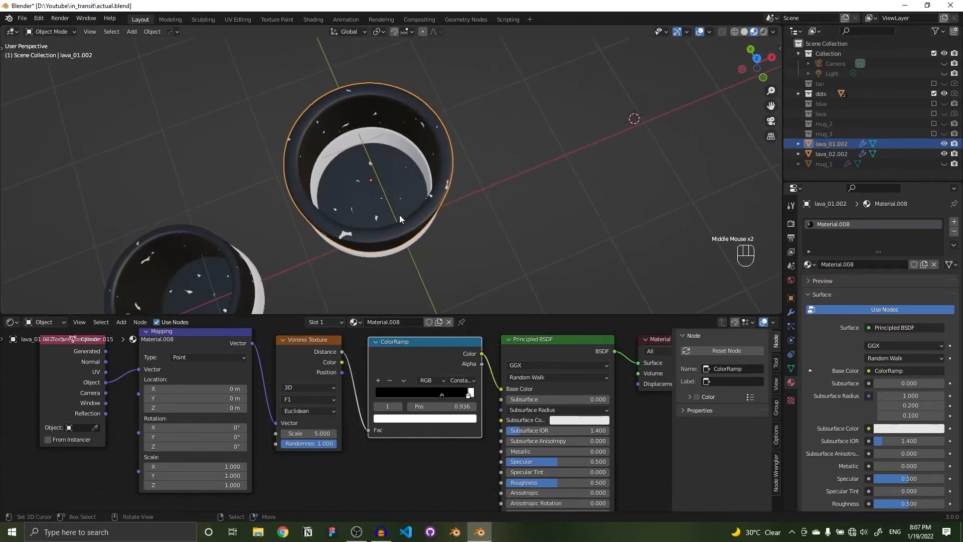
pyautogui.moveTo(390, 185); pyautogui.dragTo(395, 149, button='middle')
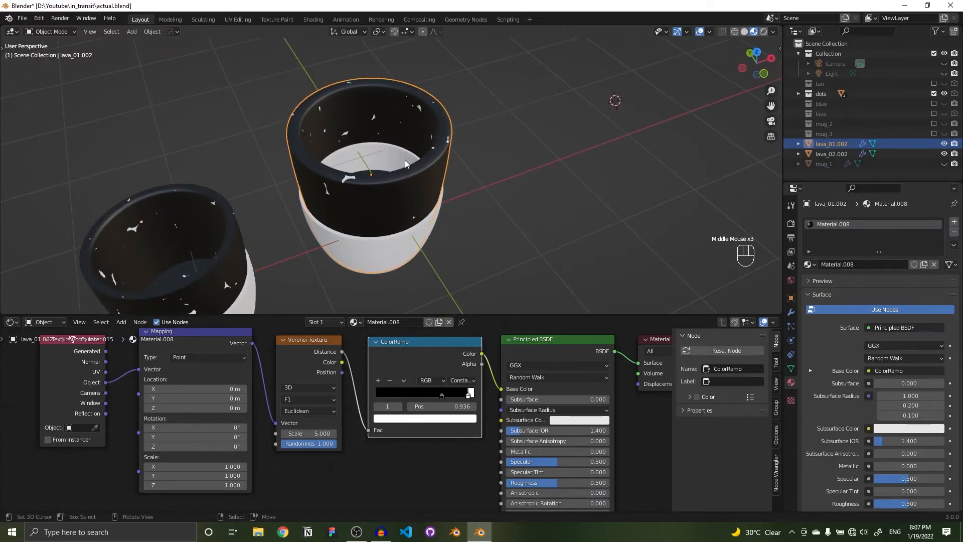
pyautogui.moveTo(383, 189); pyautogui.dragTo(374, 134, button='middle')
pyautogui.moveTo(362, 265); pyautogui.dragTo(394, 250, button='middle')
pyautogui.rightClick(395, 250)
pyautogui.press('s')
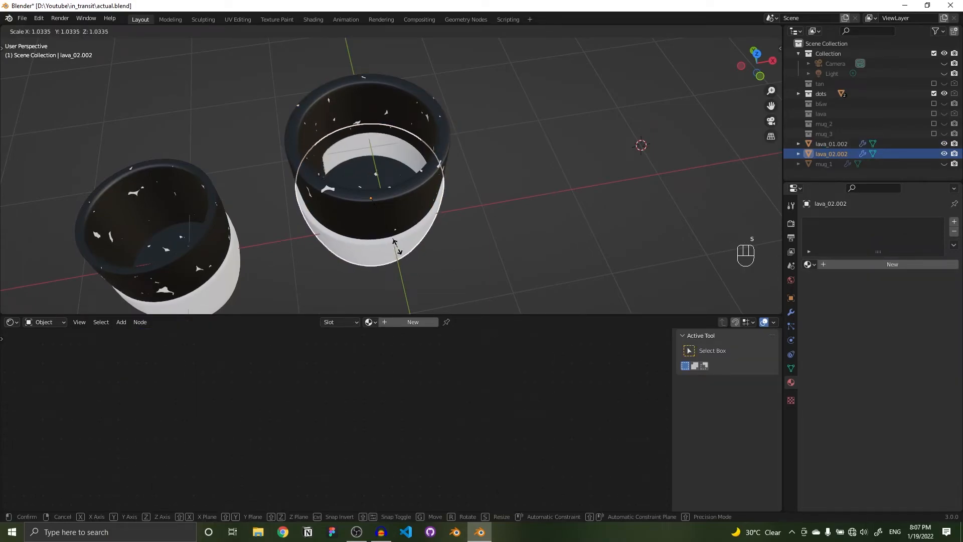
pyautogui.click(399, 251)
pyautogui.moveTo(398, 247); pyautogui.dragTo(425, 230, button='middle')
pyautogui.scroll(-1, 396, 199)
pyautogui.scroll(-1, 442, 223)
pyautogui.press('Tab')
pyautogui.rightClick(425, 230)
pyautogui.press('Tab')
pyautogui.press('Tab')
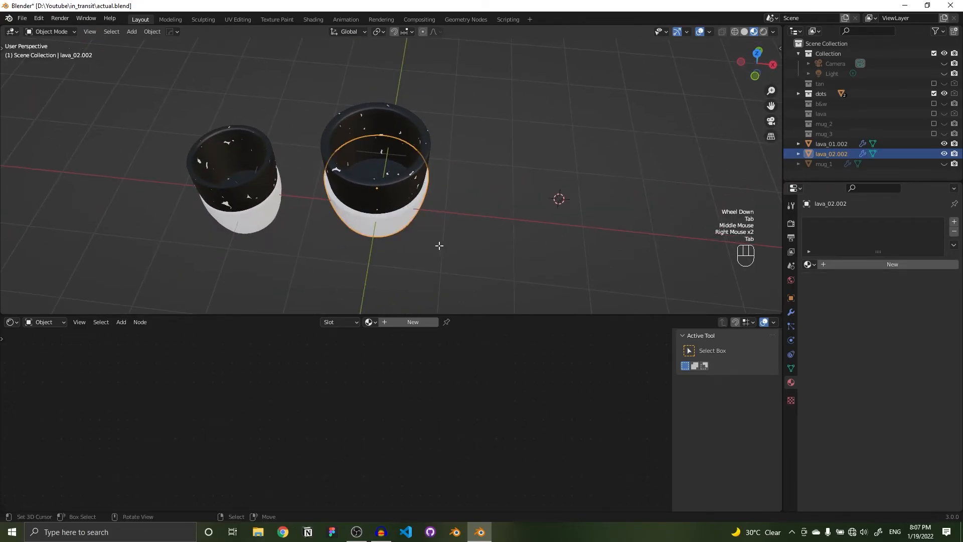
pyautogui.press('Tab')
# - Compare the node setup of the dots mug's black upper part with that of the new mug's upper part
pyautogui.moveTo(358, 227); pyautogui.dragTo(326, 174, button='middle')
pyautogui.rightClick(261, 209)
pyautogui.moveTo(296, 418); pyautogui.dragTo(371, 399, button='middle')
pyautogui.scroll(-1, 362, 397)
pyautogui.rightClick(387, 187)
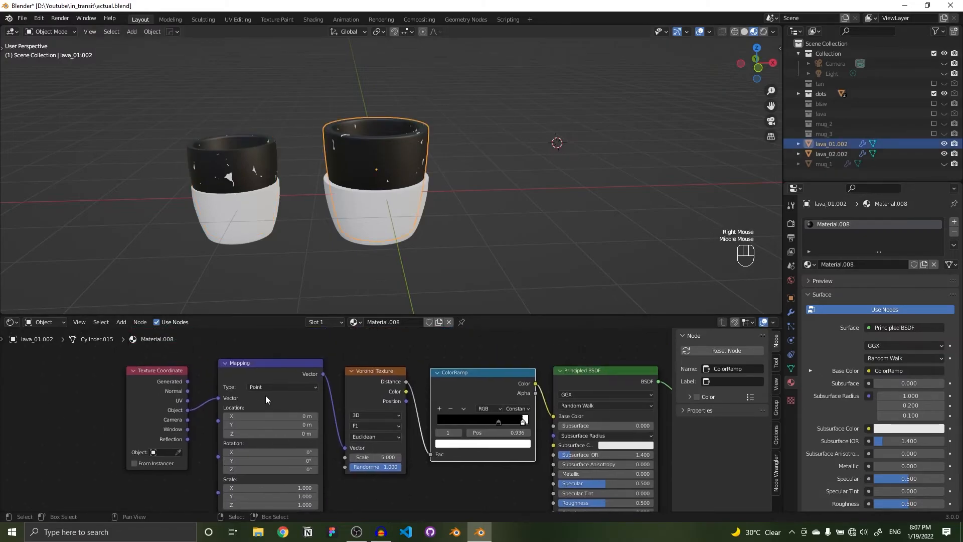
pyautogui.moveTo(504, 443); pyautogui.dragTo(301, 429, button='middle')
pyautogui.scroll(-3, 301, 430)
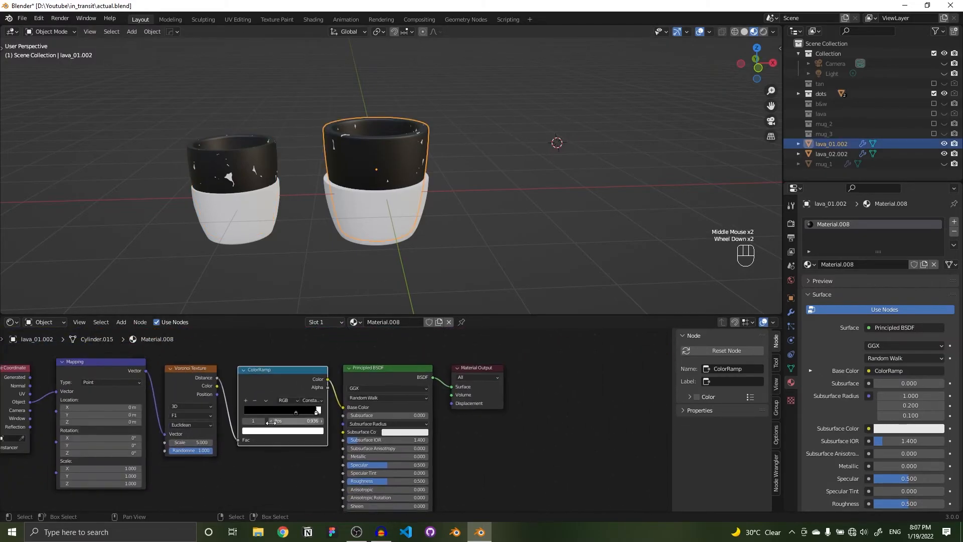
# - Exclude the dots reference mug's collection from the view layer
pyautogui.moveTo(353, 268); pyautogui.dragTo(338, 252, button='middle')
pyautogui.moveTo(210, 58); pyautogui.dragTo(261, 179)
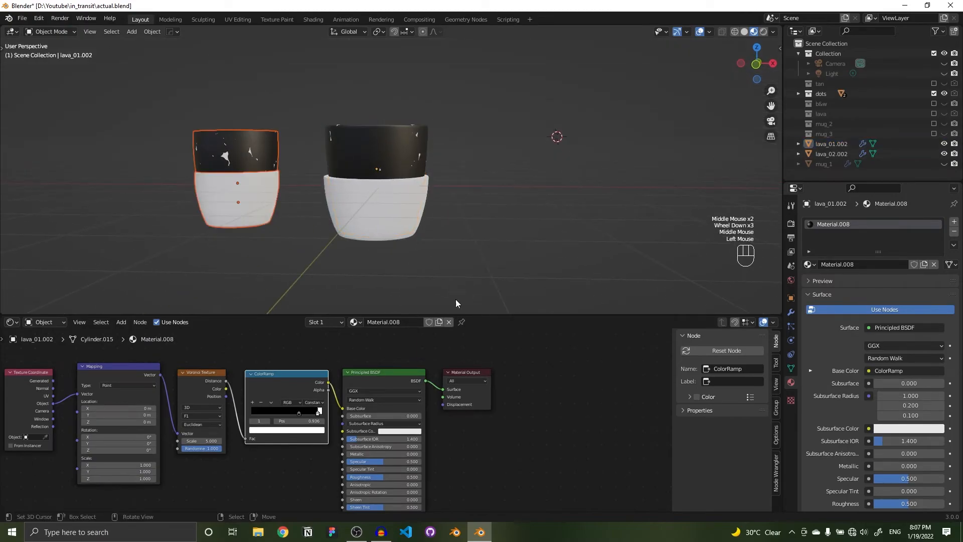
pyautogui.click(945, 93)
pyautogui.click(934, 94)
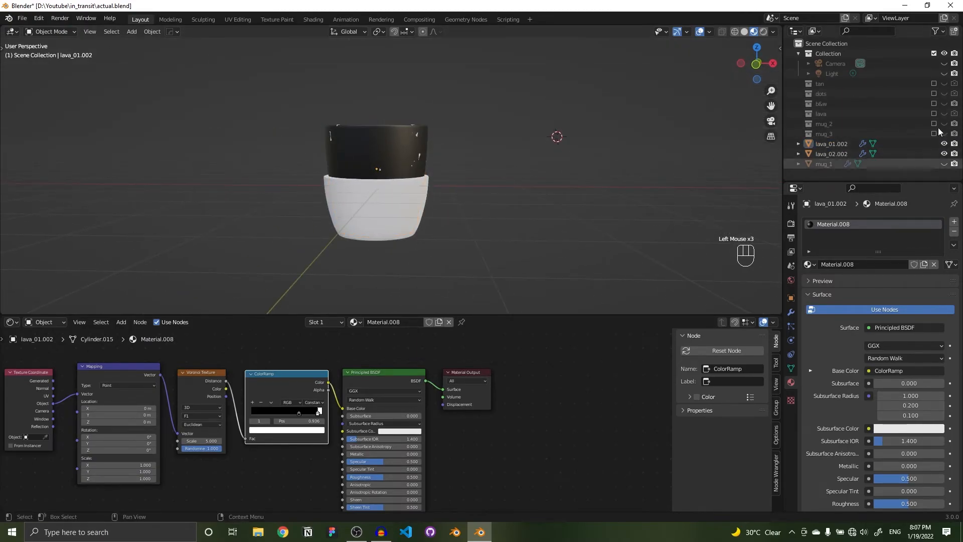
pyautogui.click(954, 103)
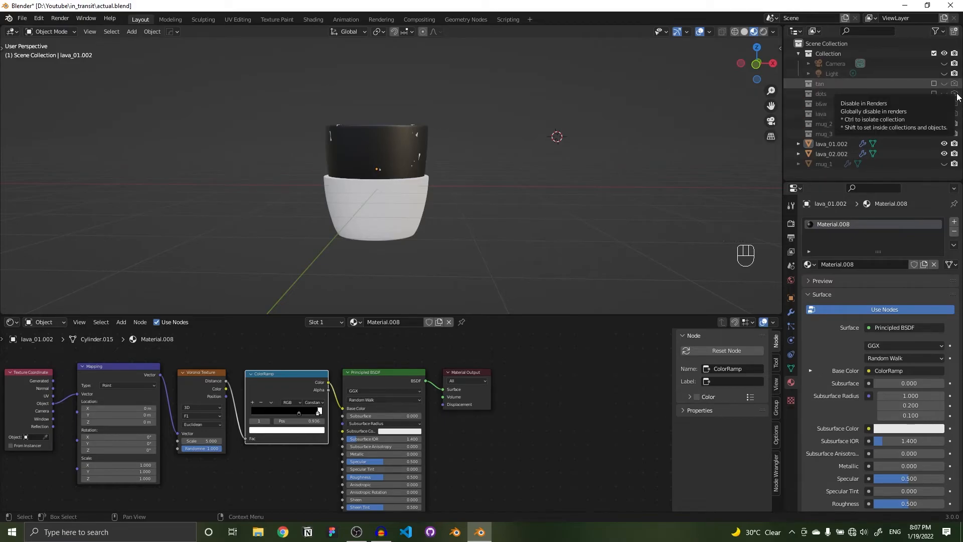
# - Join the 3D viewport with the shader node editor area below it so the viewport fills both
pyautogui.moveTo(537, 125); pyautogui.dragTo(456, 191, button='middle')
pyautogui.scroll(-1, 436, 178)
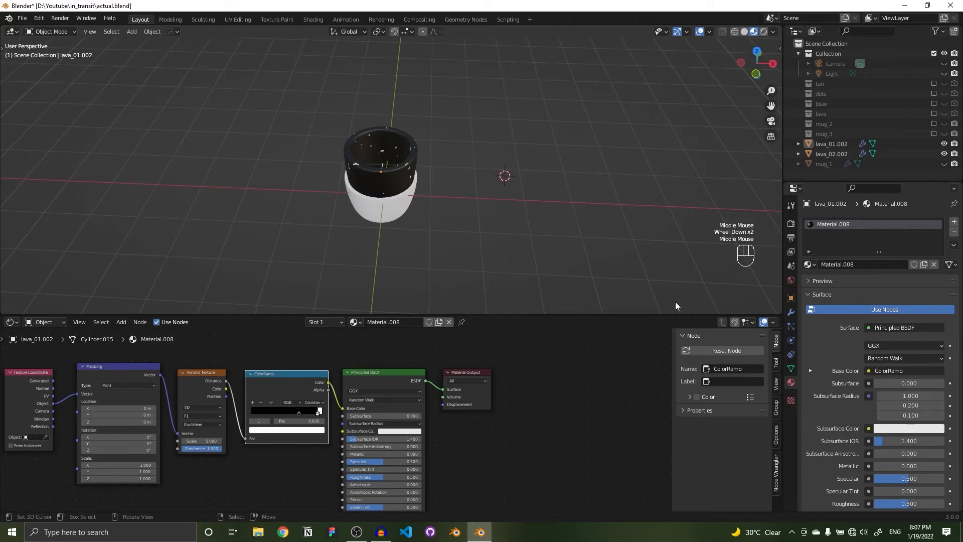
pyautogui.rightClick(779, 315)
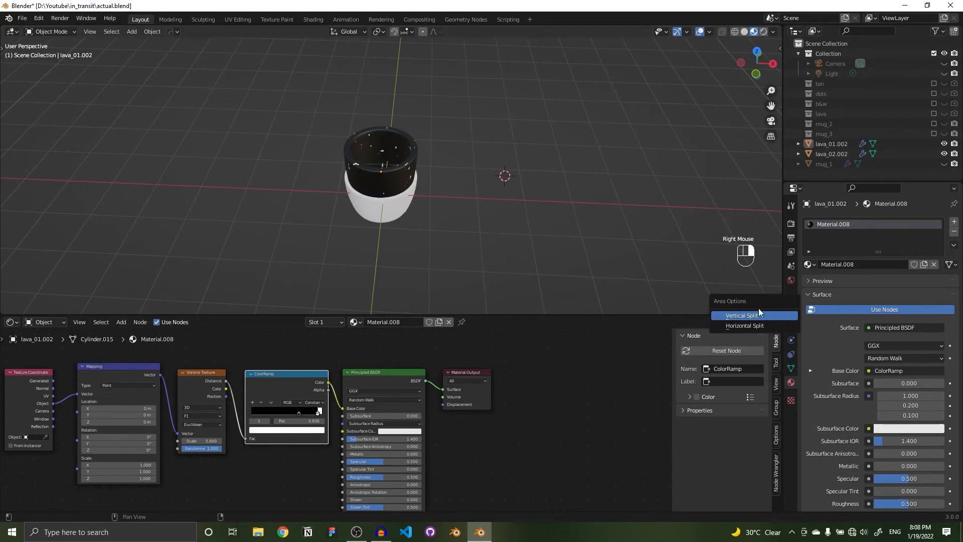
pyautogui.rightClick(645, 334)
pyautogui.rightClick(780, 315)
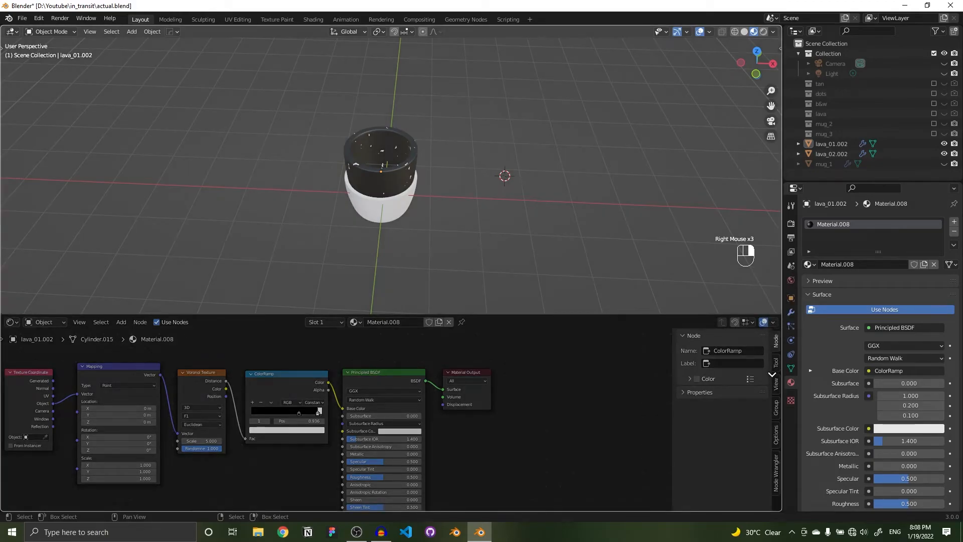
pyautogui.click(772, 375)
# - Box-select the finished mug's two parts and rename the upper part, lava_01.002, as dots
pyautogui.scroll(-1, 408, 297)
pyautogui.moveTo(460, 228); pyautogui.dragTo(294, 191, button='middle')
pyautogui.scroll(5, 403, 287)
pyautogui.scroll(-3, 487, 256)
pyautogui.moveTo(294, 190); pyautogui.dragTo(478, 380)
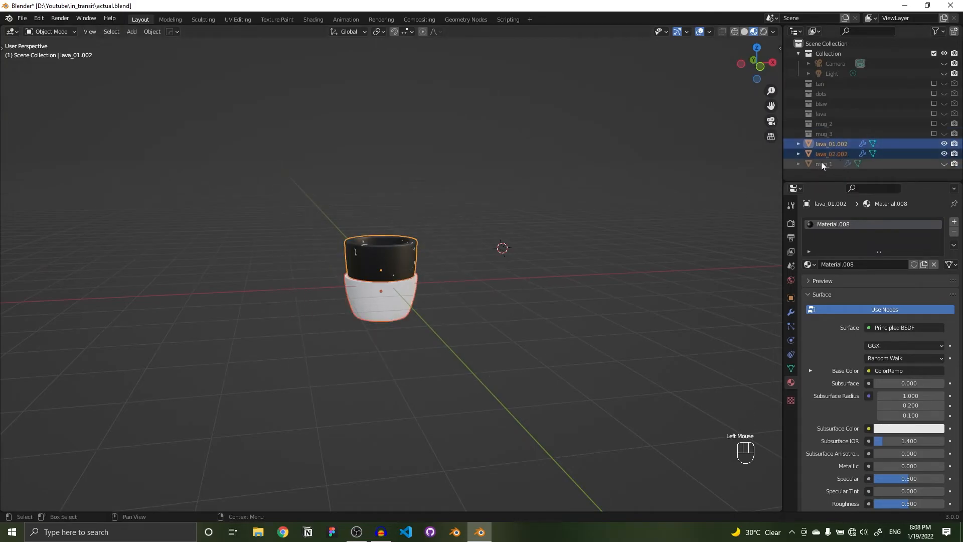
pyautogui.scroll(1, 467, 254)
pyautogui.scroll(1, 467, 258)
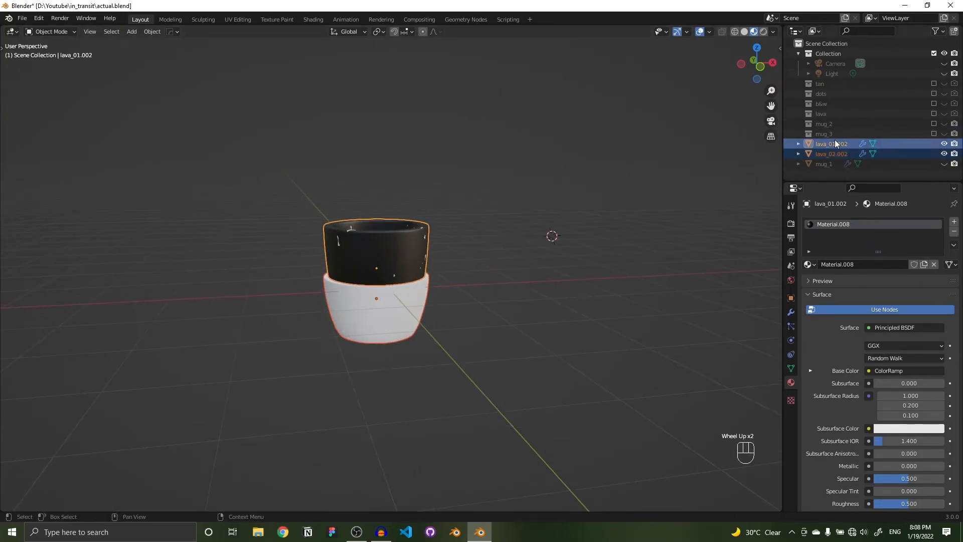
pyautogui.doubleClick(828, 144)
pyautogui.write('dd')
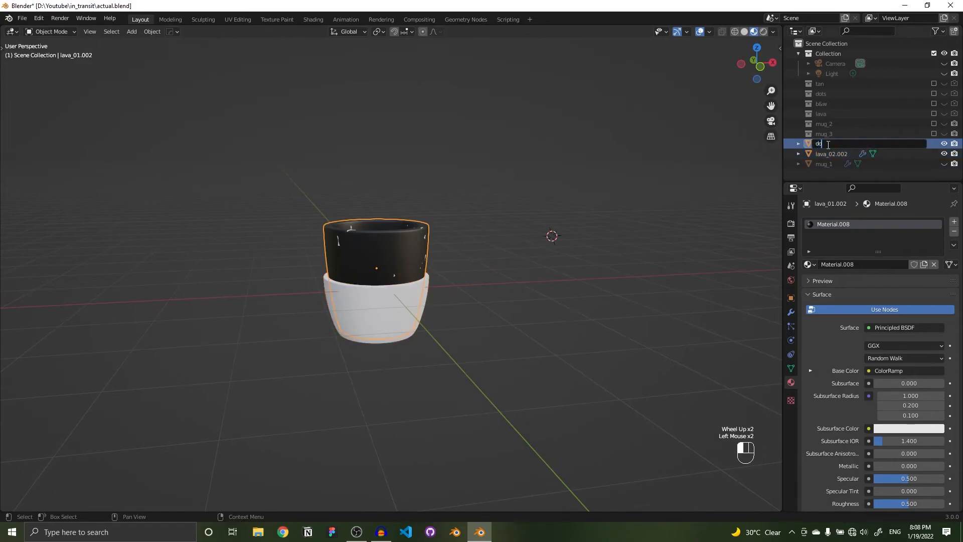
pyautogui.press('Return')
# - Rename the mug's lower part, lava_02.002, as dots_2
pyautogui.doubleClick(825, 154)
pyautogui.write('fots')
pyautogui.press('BackSpace')
pyautogui.press('BackSpace')
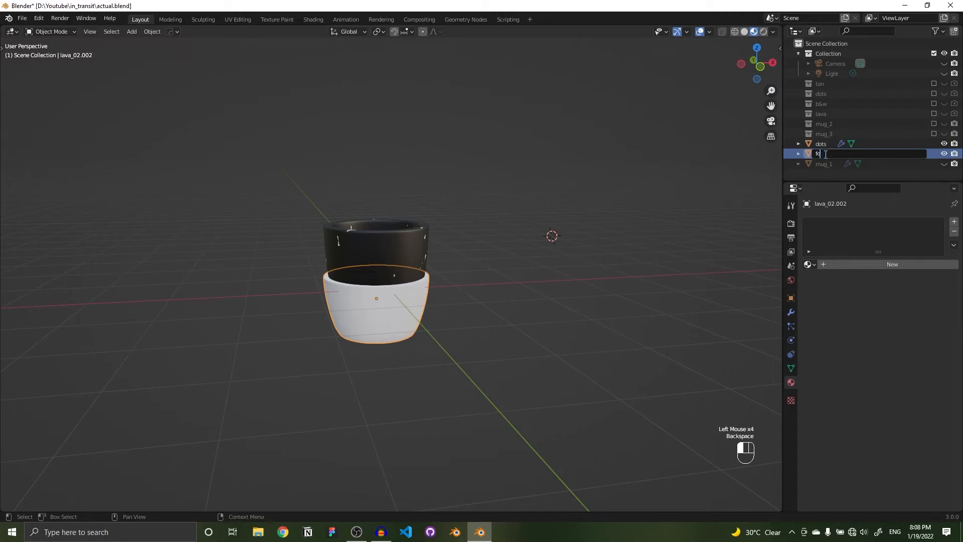
pyautogui.write('ots_2')
pyautogui.press('Return')
# - Create a new collection named mug_4 and move the dots and dots_2 objects into it
pyautogui.click(954, 31)
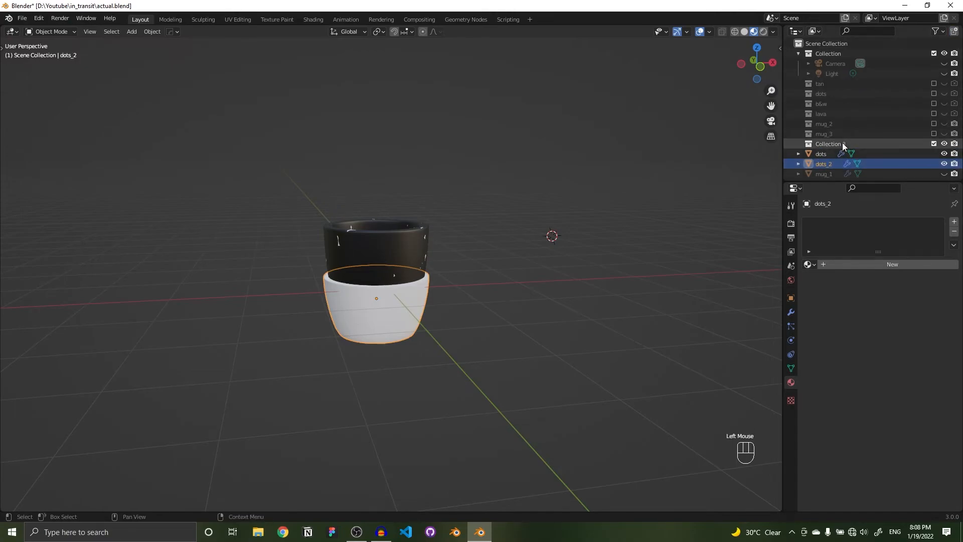
pyautogui.doubleClick(842, 143)
pyautogui.write('mug_4')
pyautogui.click(820, 154)
pyautogui.keyDown('shift'); pyautogui.click(818, 163); pyautogui.keyUp('shift')
pyautogui.moveTo(825, 152); pyautogui.dragTo(828, 143)
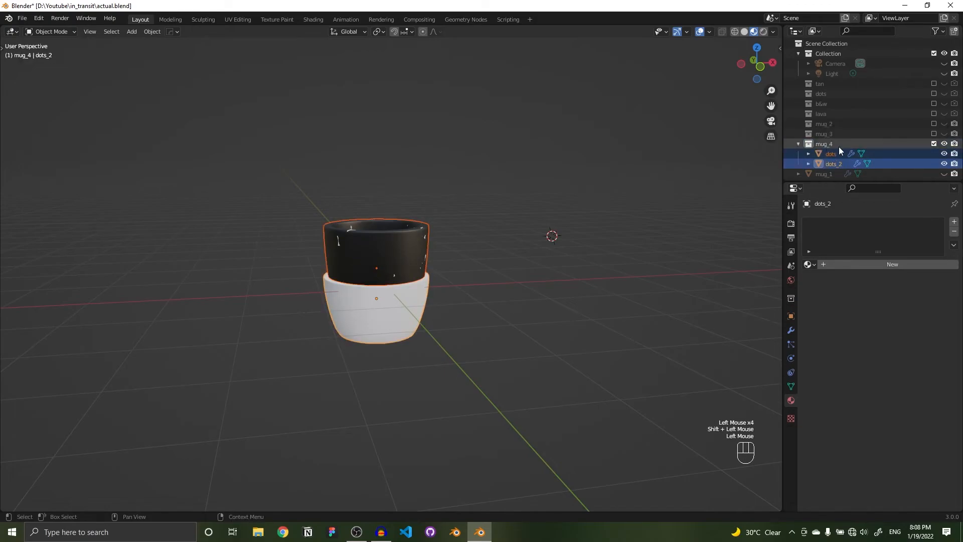
# - Collapse the mug_4 collection in the outliner and box-select both parts of the dots mug
pyautogui.click(798, 144)
pyautogui.hotkey('ctrl', 'z')
pyautogui.moveTo(385, 203); pyautogui.dragTo(450, 272, button='middle')
pyautogui.scroll(2, 401, 238)
pyautogui.scroll(-2, 450, 272)
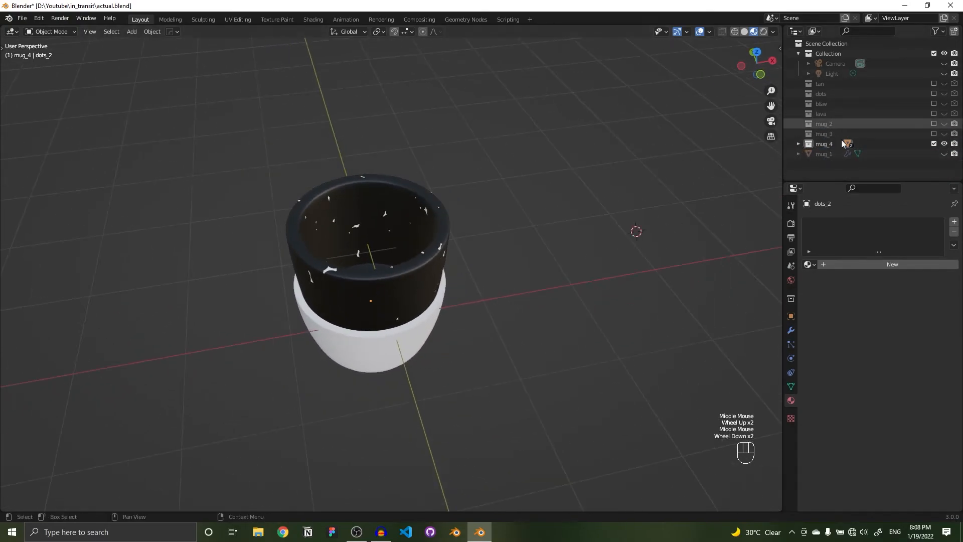
pyautogui.moveTo(535, 229); pyautogui.dragTo(510, 231, button='middle')
pyautogui.scroll(-3, 509, 230)
pyautogui.moveTo(202, 230); pyautogui.dragTo(457, 360)
pyautogui.moveTo(457, 360); pyautogui.dragTo(468, 335, button='middle')
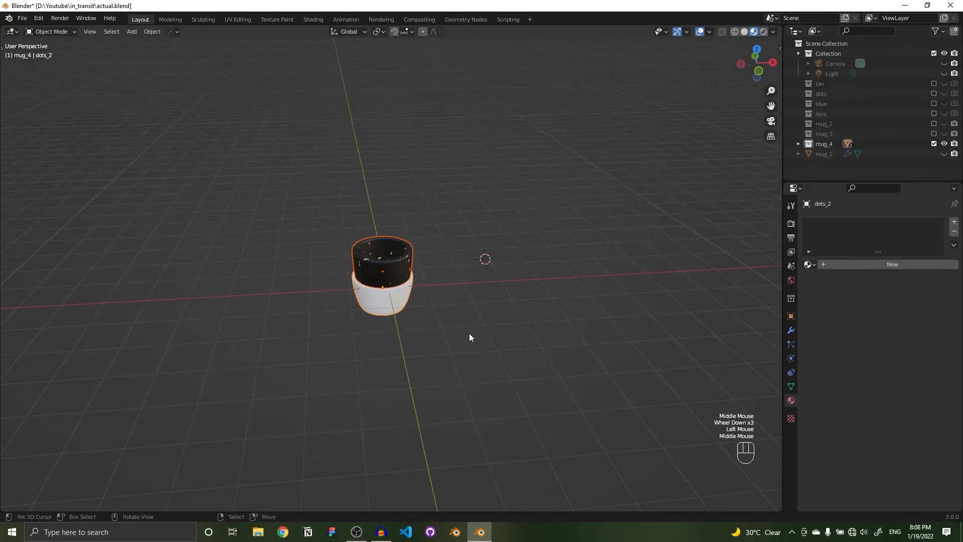
pyautogui.press('g')
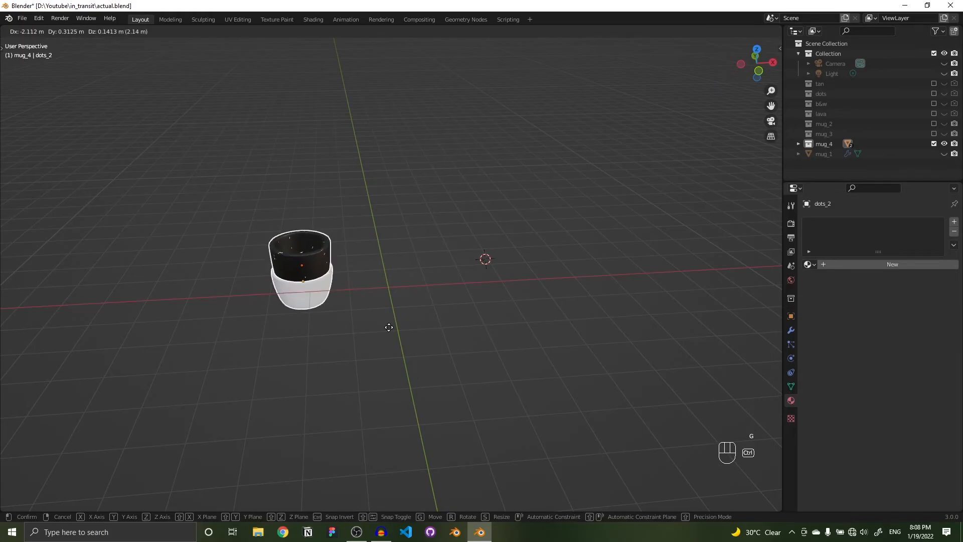
pyautogui.click(389, 327)
pyautogui.hotkey('ctrl', 'z')
# - Move the dots mug in the negative direction along the global X axis, clear of the scene's centre
pyautogui.press('g')
pyautogui.press('x')
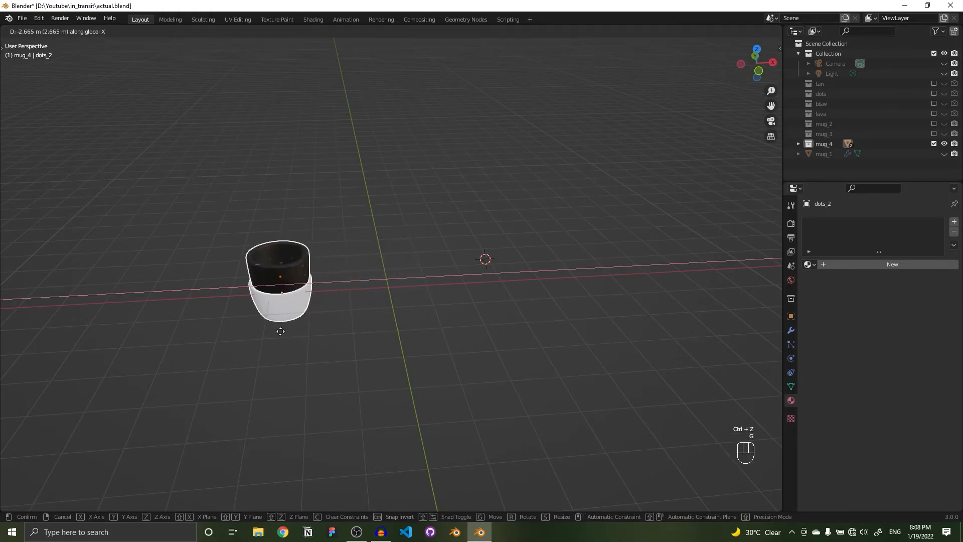
pyautogui.click(267, 330)
# - Show the mug_3 and mug_2 collections and space their mugs out along the X axis in a row beside the dots mug
pyautogui.click(934, 134)
pyautogui.moveTo(415, 206); pyautogui.dragTo(449, 332)
pyautogui.click(934, 124)
pyautogui.click(406, 307)
pyautogui.press('g')
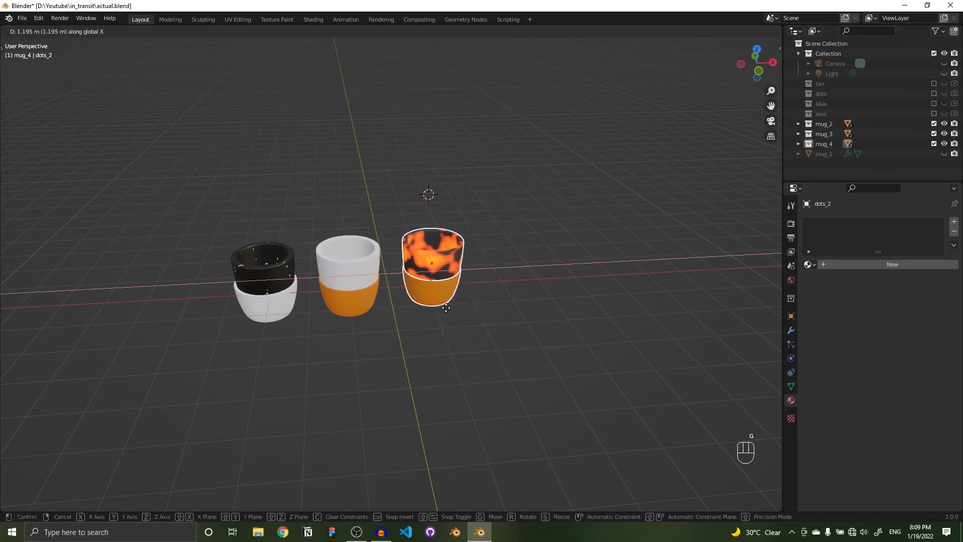
pyautogui.click(459, 251)
# - Examine the row of three mugs from several angles, briefly toggling the lava collection for comparison
pyautogui.moveTo(458, 251); pyautogui.dragTo(470, 200, button='middle')
pyautogui.scroll(2, 431, 253)
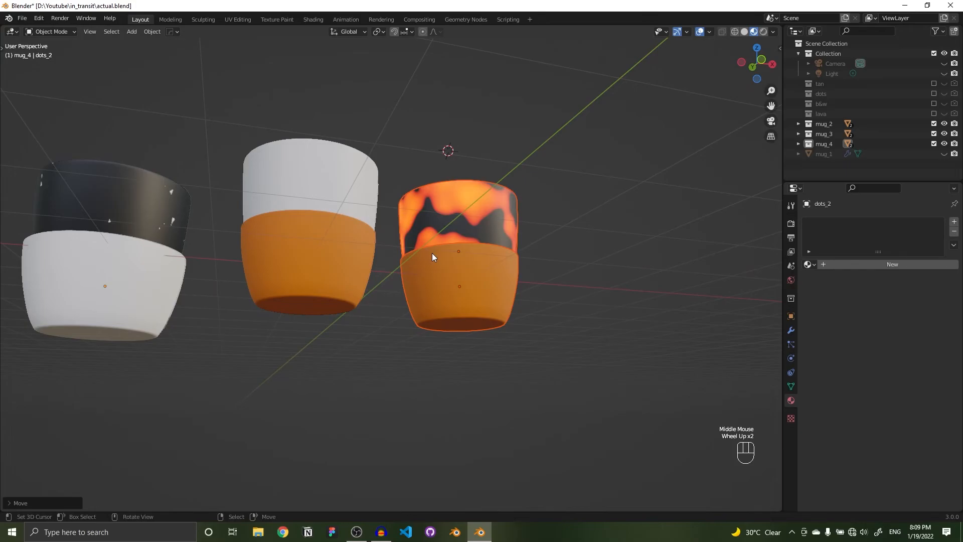
pyautogui.moveTo(431, 253); pyautogui.dragTo(432, 220, button='middle')
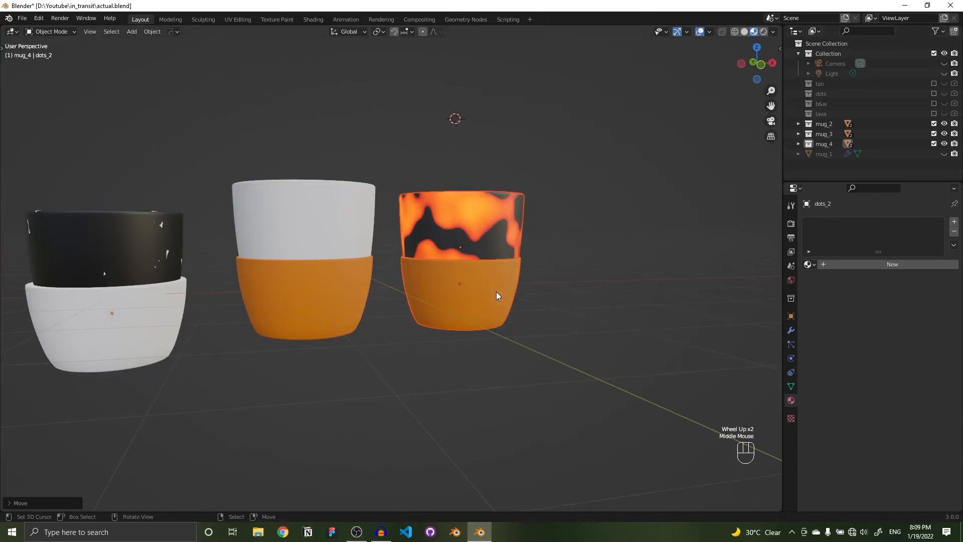
pyautogui.click(934, 114)
pyautogui.click(934, 114)
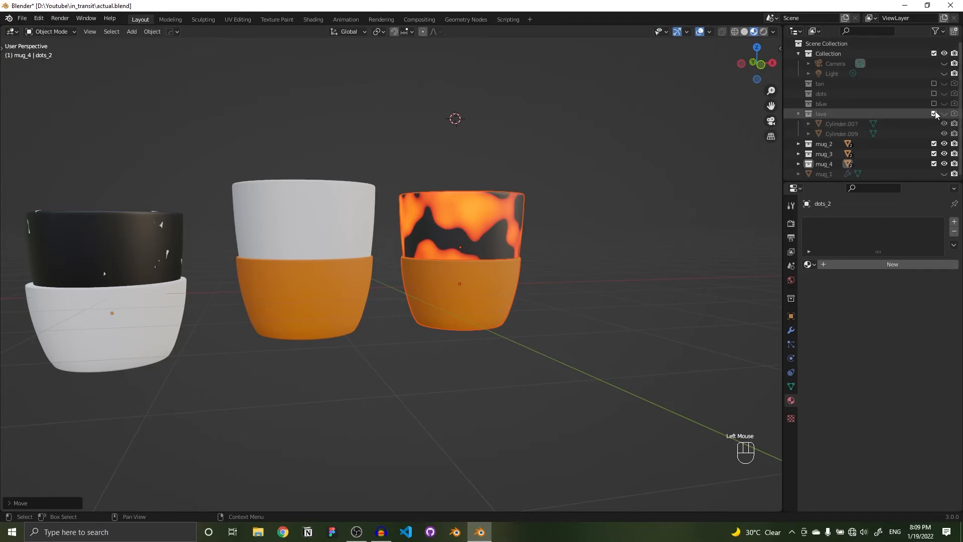
pyautogui.moveTo(371, 235); pyautogui.dragTo(308, 291, button='middle')
pyautogui.scroll(-3, 363, 246)
pyautogui.scroll(2, 347, 307)
pyautogui.moveTo(374, 344); pyautogui.dragTo(395, 293, button='middle')
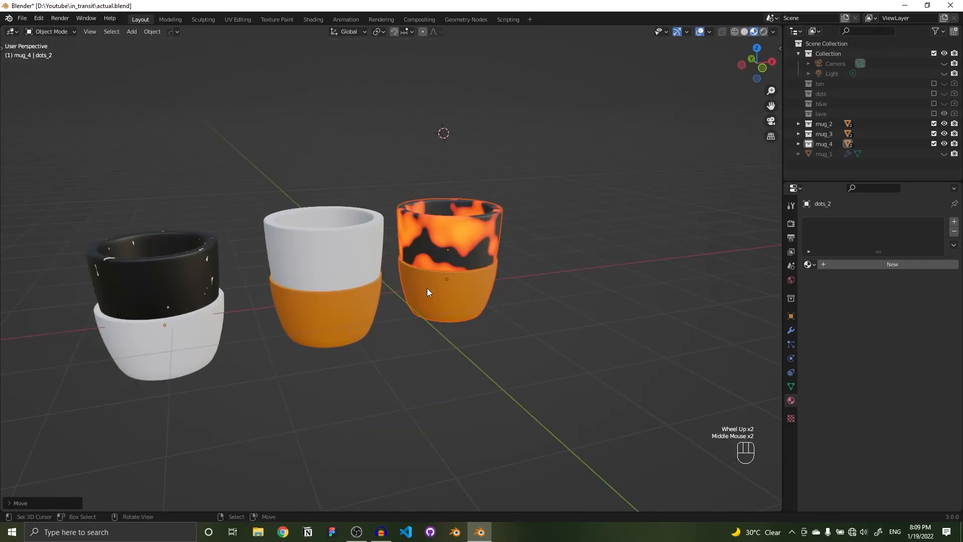
pyautogui.moveTo(327, 335); pyautogui.dragTo(326, 311, button='middle')
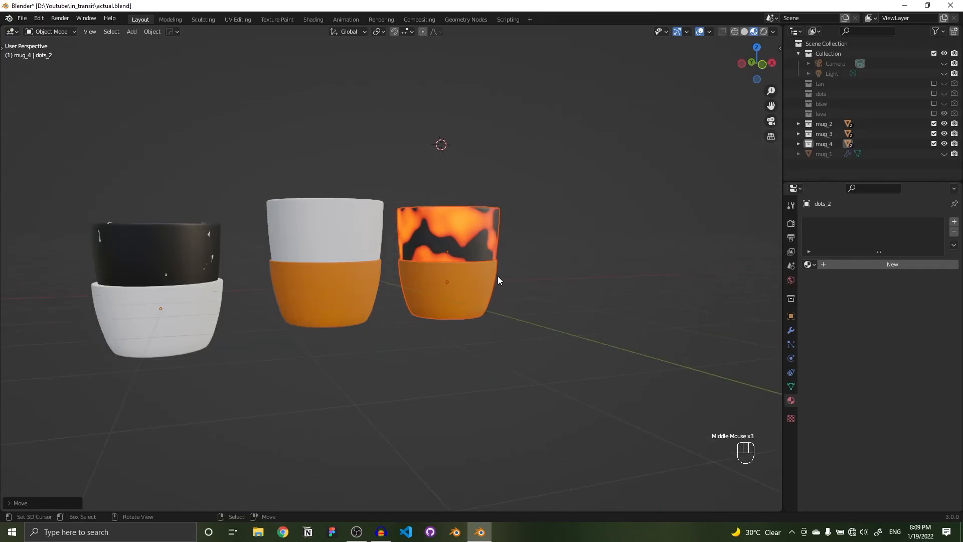
pyautogui.scroll(-3, 552, 258)
pyautogui.moveTo(398, 195); pyautogui.dragTo(390, 221, button='middle')
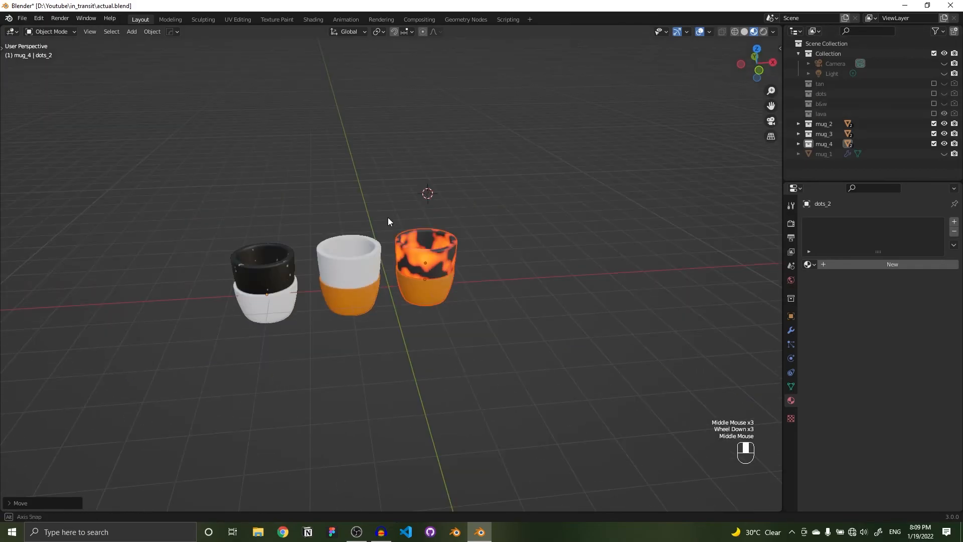
# - Show the lava collection and check the base colour of its reference mug's lower part
pyautogui.click(933, 113)
pyautogui.scroll(1, 343, 264)
pyautogui.rightClick(261, 288)
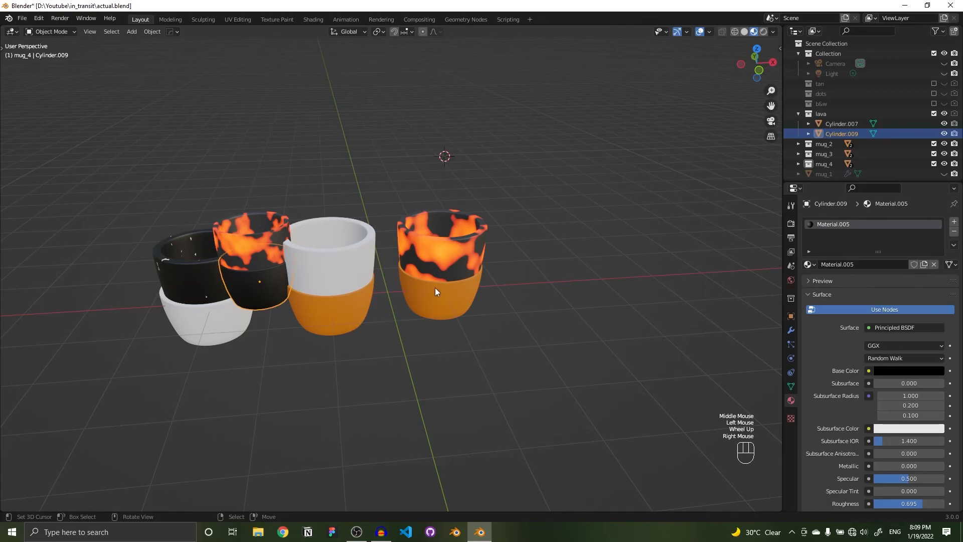
pyautogui.click(891, 371)
# - Try to set the base colour of the mug_2 lava mug's orange lower part to black
pyautogui.rightClick(438, 305)
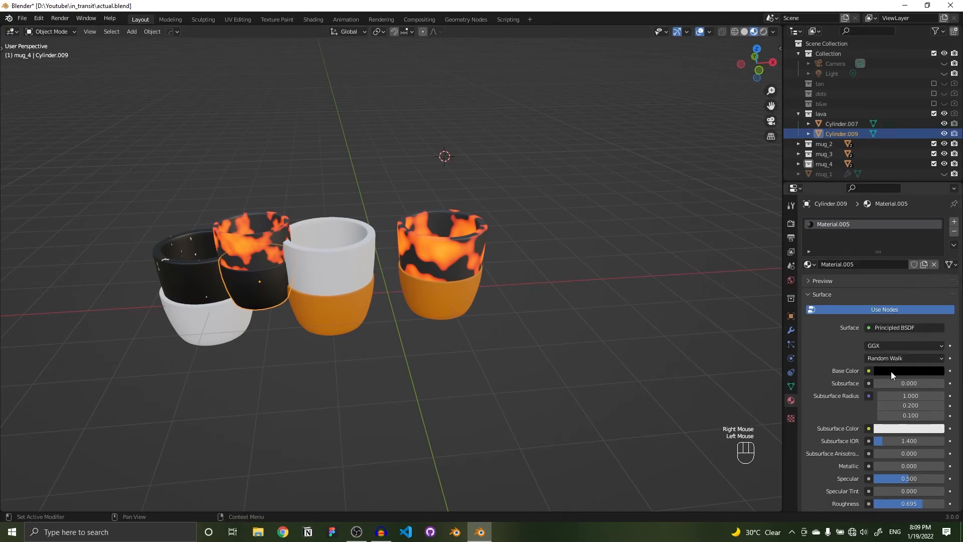
pyautogui.click(904, 372)
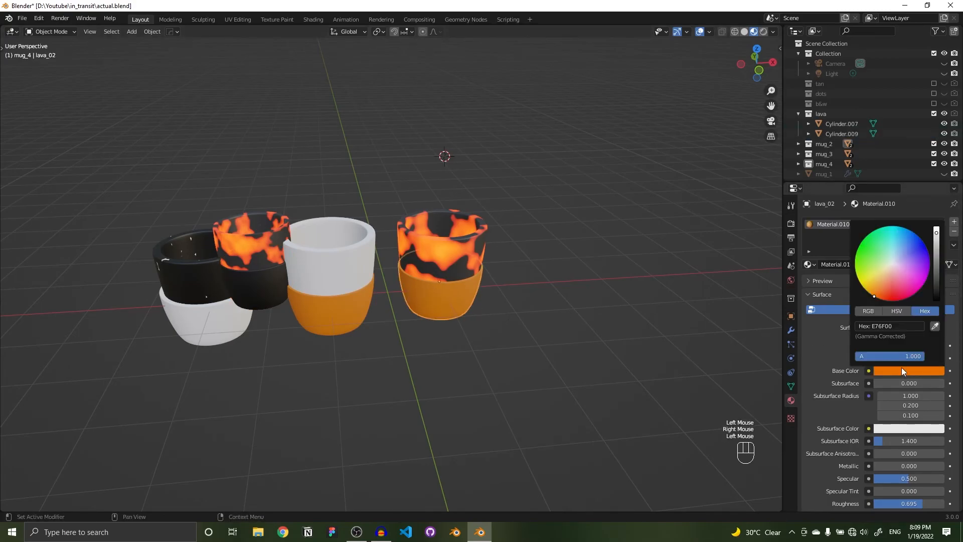
pyautogui.click(913, 326)
pyautogui.write('00')
pyautogui.press('Return')
pyautogui.scroll(2, 401, 306)
pyautogui.moveTo(403, 287)
pyautogui.mouseDown(button='middle')
pyautogui.moveTo(401, 306)
pyautogui.moveTo(408, 289)
pyautogui.mouseUp(button='middle')
pyautogui.hotkey('ctrl', 'z')
# - Look up the base colour hex code of the white mug's orange lower part
pyautogui.rightClick(332, 310)
pyautogui.rightClick(465, 290)
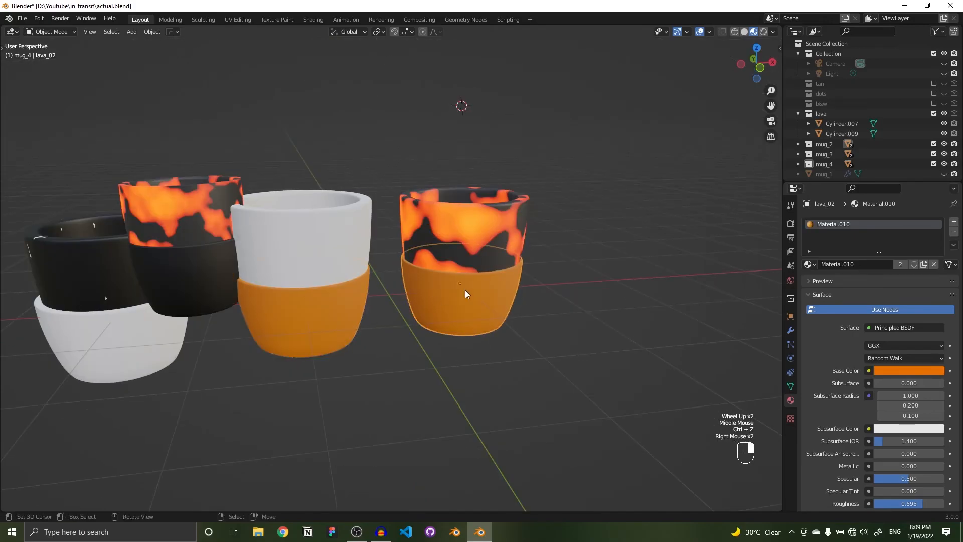
pyautogui.rightClick(311, 300)
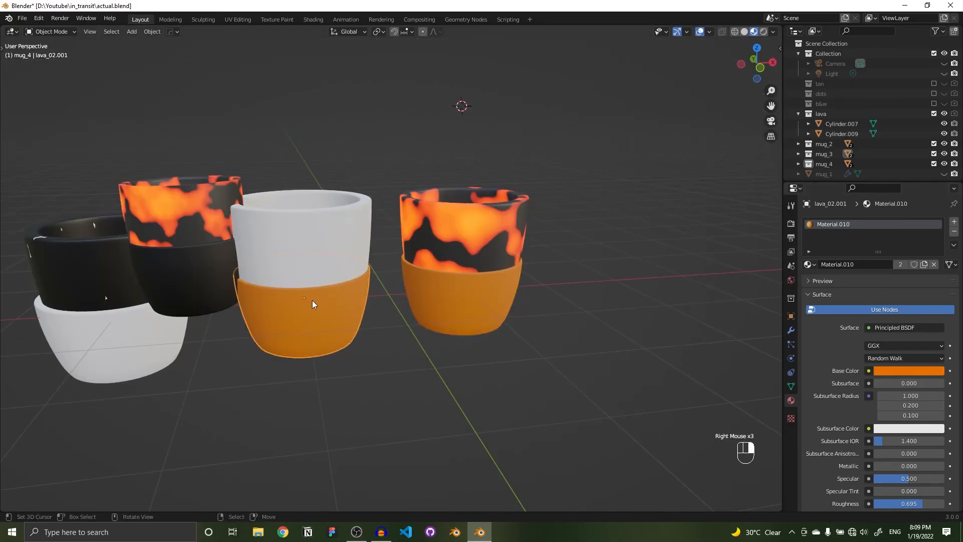
pyautogui.click(888, 370)
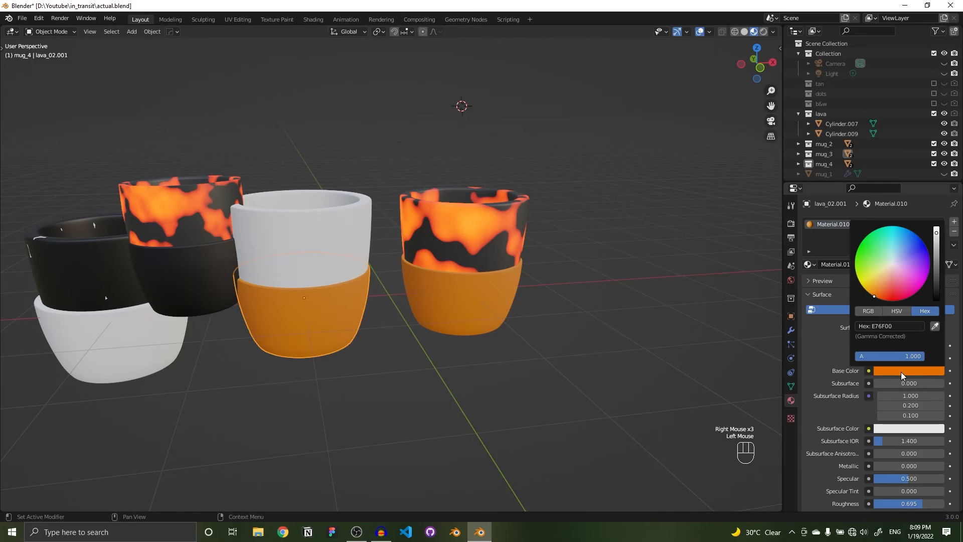
pyautogui.click(899, 326)
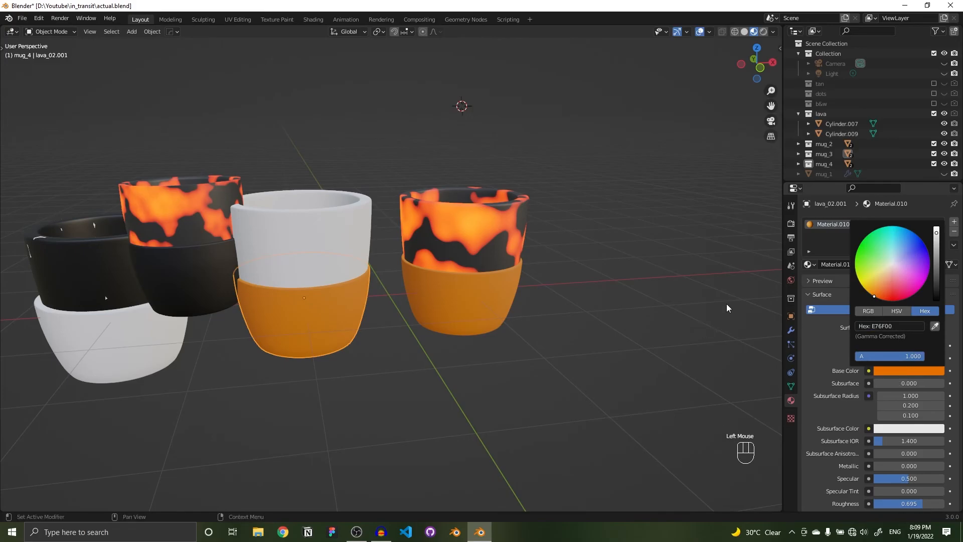
pyautogui.click(682, 277)
# - Replace the shared material on the white mug's orange lower part with a new one whose base colour is hex E76F00
pyautogui.rightClick(327, 307)
pyautogui.rightClick(367, 336)
pyautogui.rightClick(339, 323)
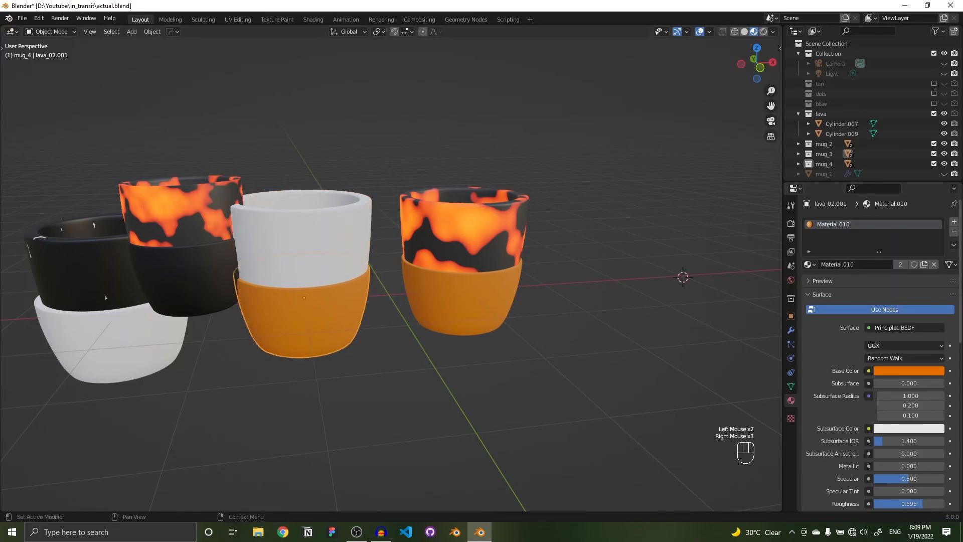
pyautogui.click(953, 231)
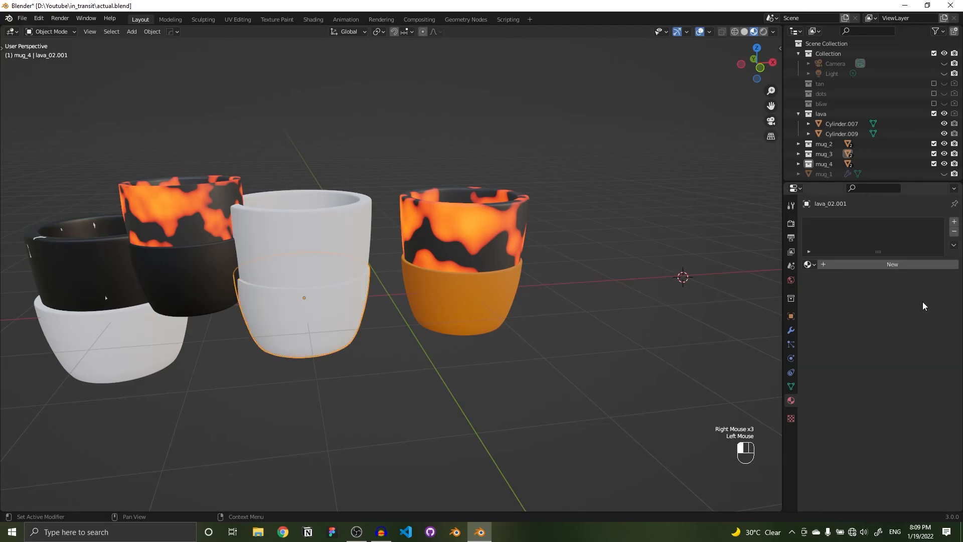
pyautogui.click(888, 266)
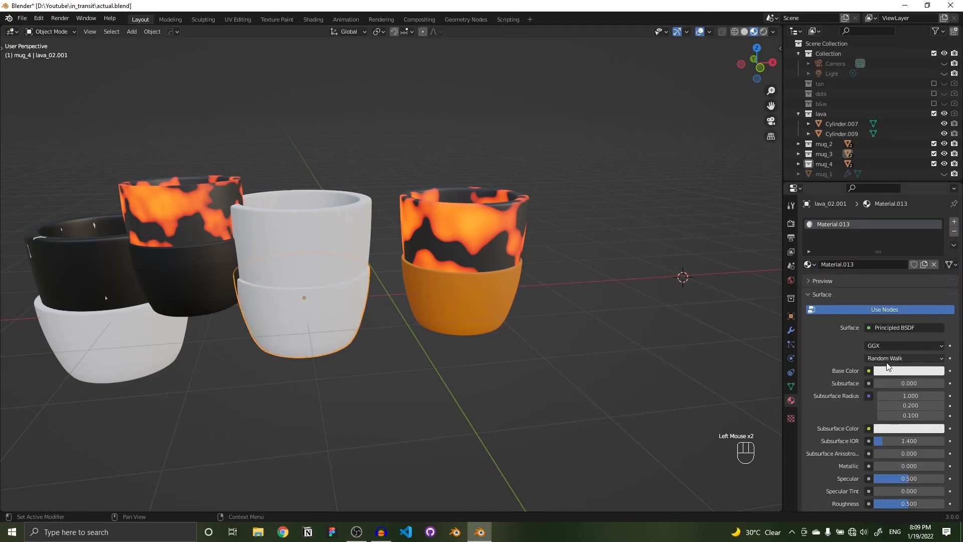
pyautogui.click(883, 373)
pyautogui.click(911, 325)
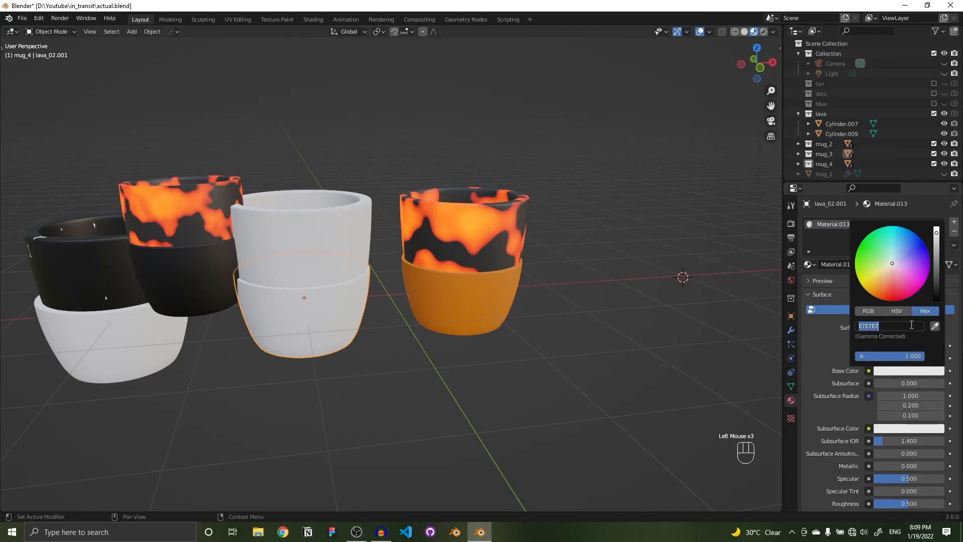
pyautogui.write('E76F00')
pyautogui.click(827, 327)
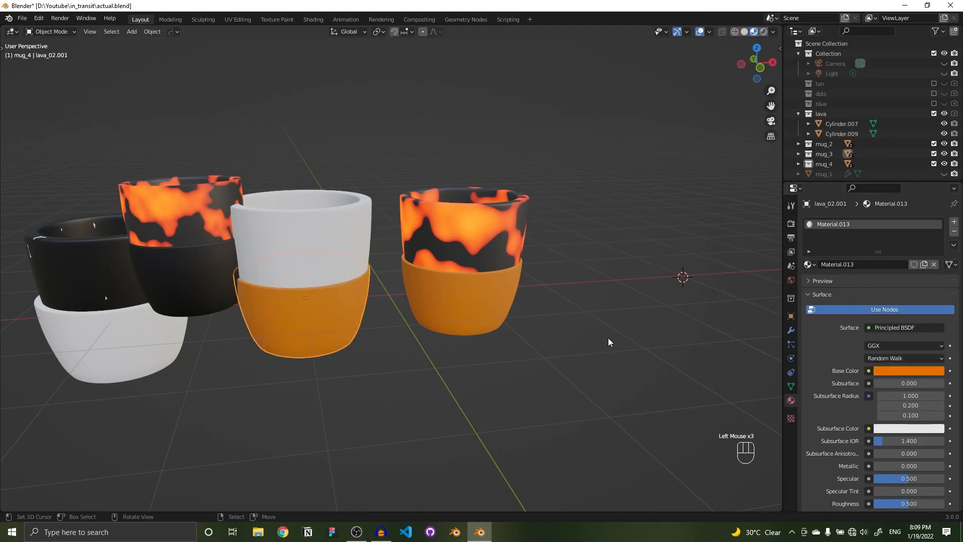
# - Set the base colour of the mug_2 lava mug's lower part to hex 000000
pyautogui.moveTo(539, 309); pyautogui.dragTo(482, 336, button='middle')
pyautogui.scroll(-2, 482, 336)
pyautogui.moveTo(311, 303); pyautogui.dragTo(362, 273, button='middle')
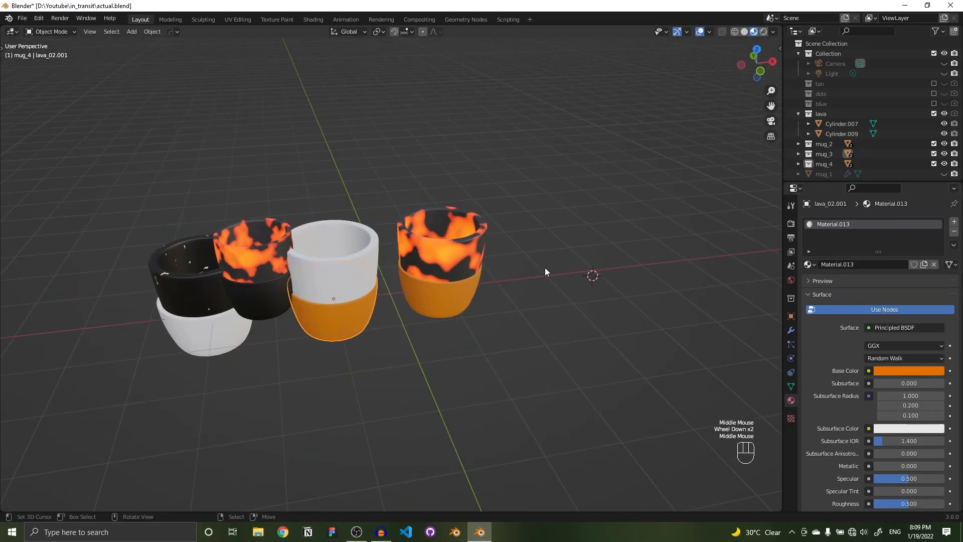
pyautogui.rightClick(440, 292)
pyautogui.click(880, 370)
pyautogui.click(919, 326)
pyautogui.write('000000')
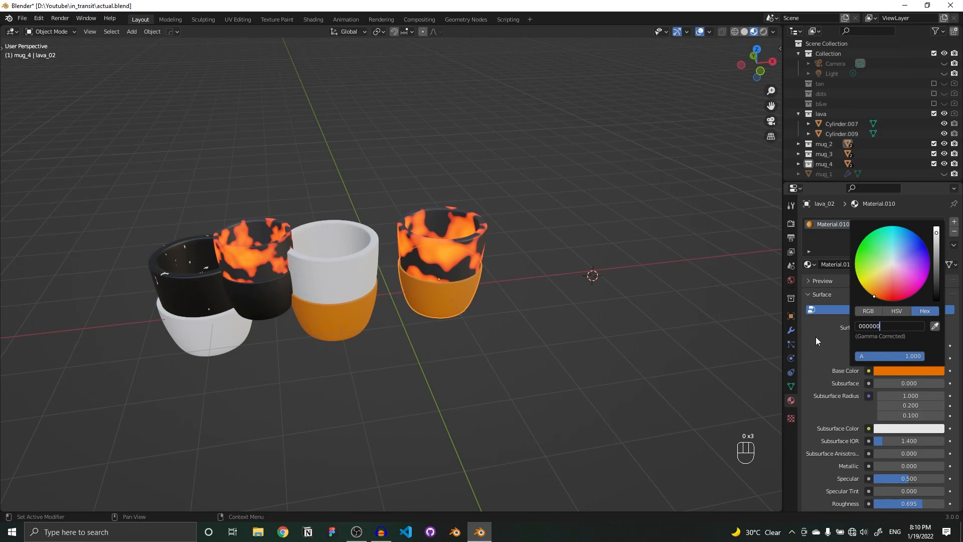
pyautogui.press('Return')
# - Check the recoloured lava mug up close, and collapse and exclude the reference lava collection
pyautogui.moveTo(458, 330); pyautogui.dragTo(458, 302, button='middle')
pyautogui.scroll(-3, 913, 474)
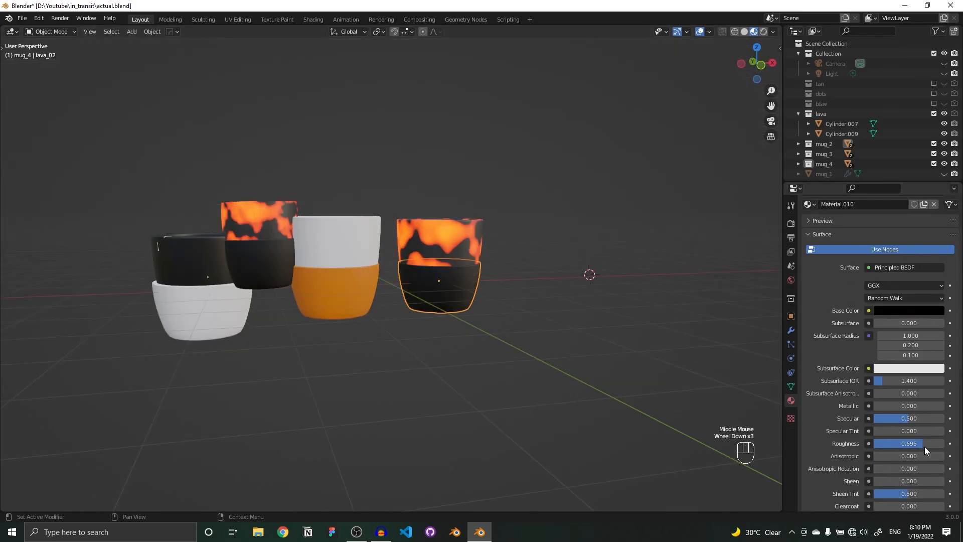
pyautogui.click(468, 360)
pyautogui.scroll(2, 461, 351)
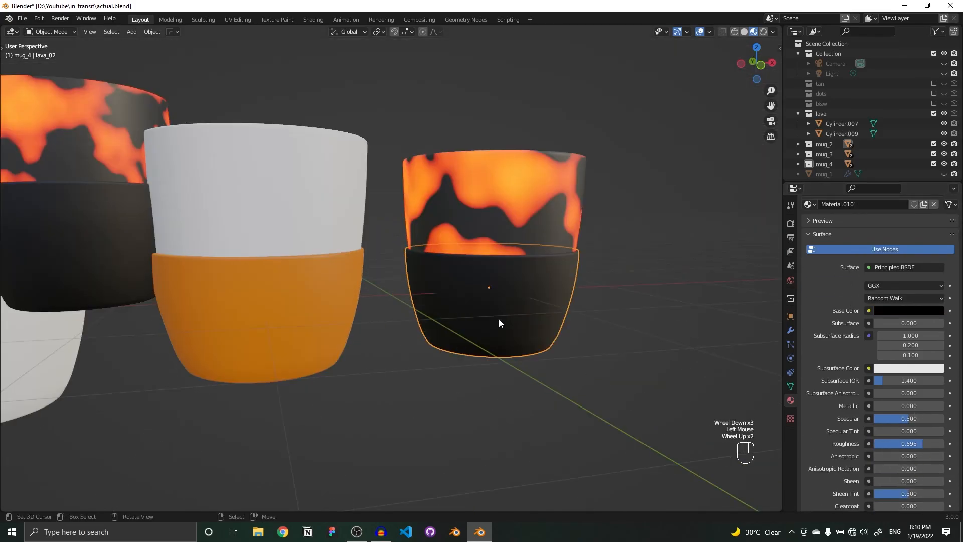
pyautogui.scroll(-1, 459, 348)
pyautogui.moveTo(495, 322); pyautogui.dragTo(474, 349, button='middle')
pyautogui.click(799, 114)
pyautogui.click(934, 113)
# - Unhide mug_1 and move it between the white-and-orange mug and the lava mug
pyautogui.moveTo(567, 261); pyautogui.dragTo(531, 251, button='middle')
pyautogui.click(944, 154)
pyautogui.rightClick(516, 261)
pyautogui.press('g')
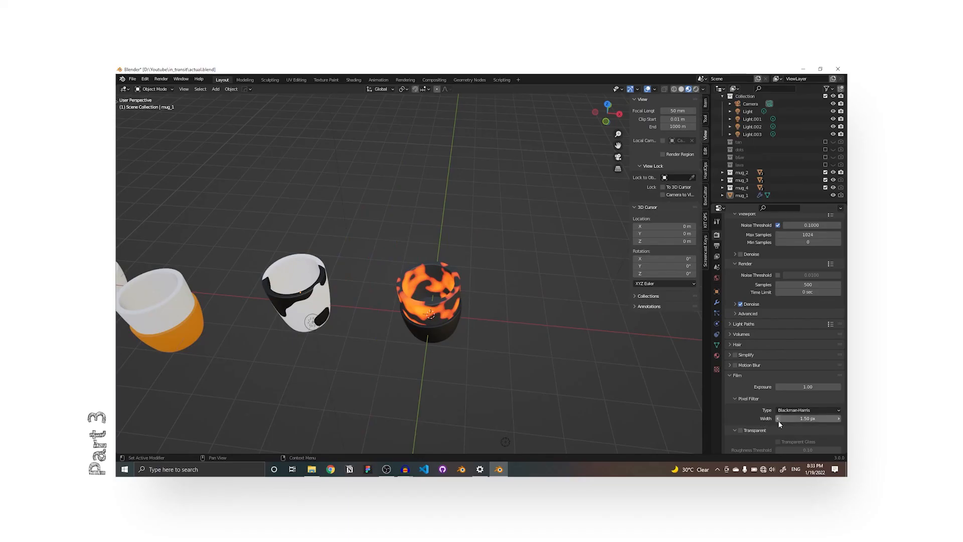
# - Enable the transparent film background and render the scene as an image
pyautogui.scroll(-3, 757, 404)
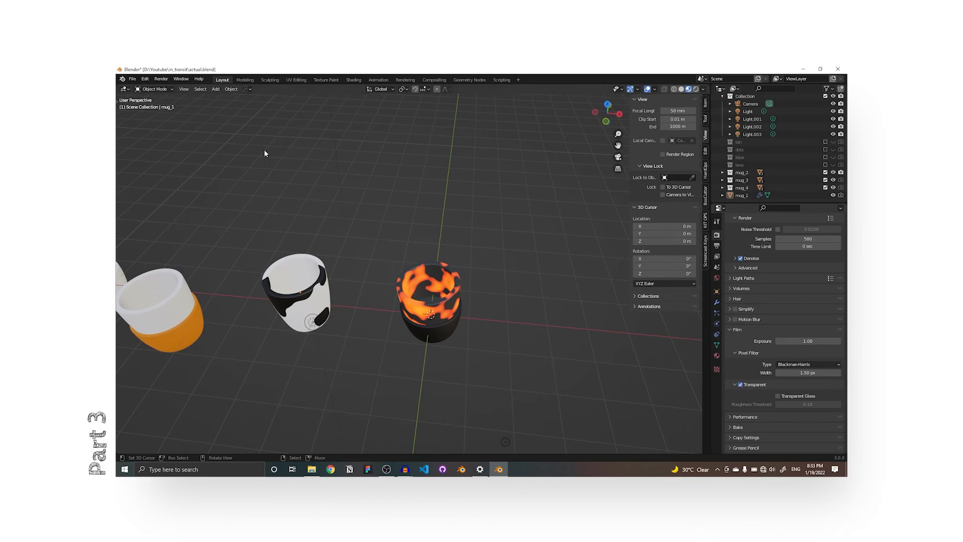
pyautogui.click(161, 79)
pyautogui.click(175, 87)
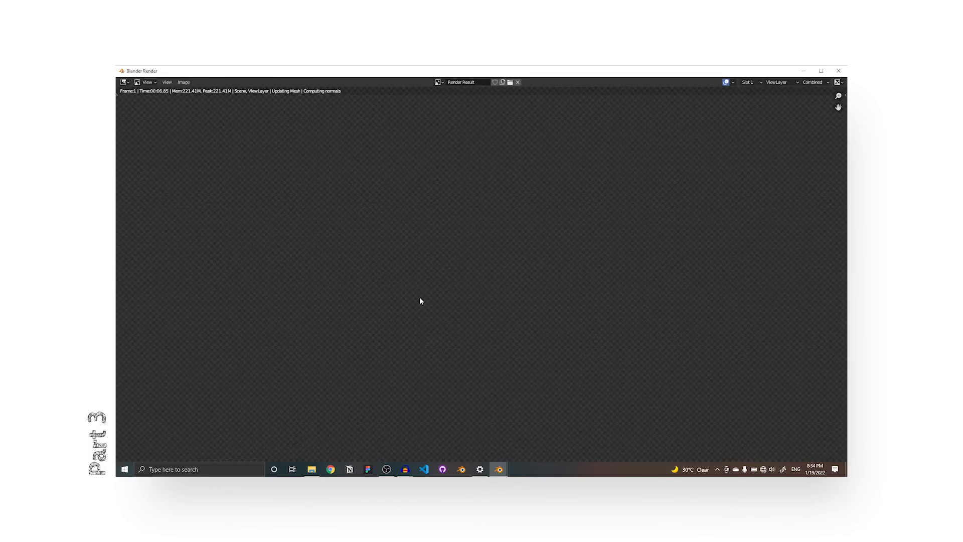